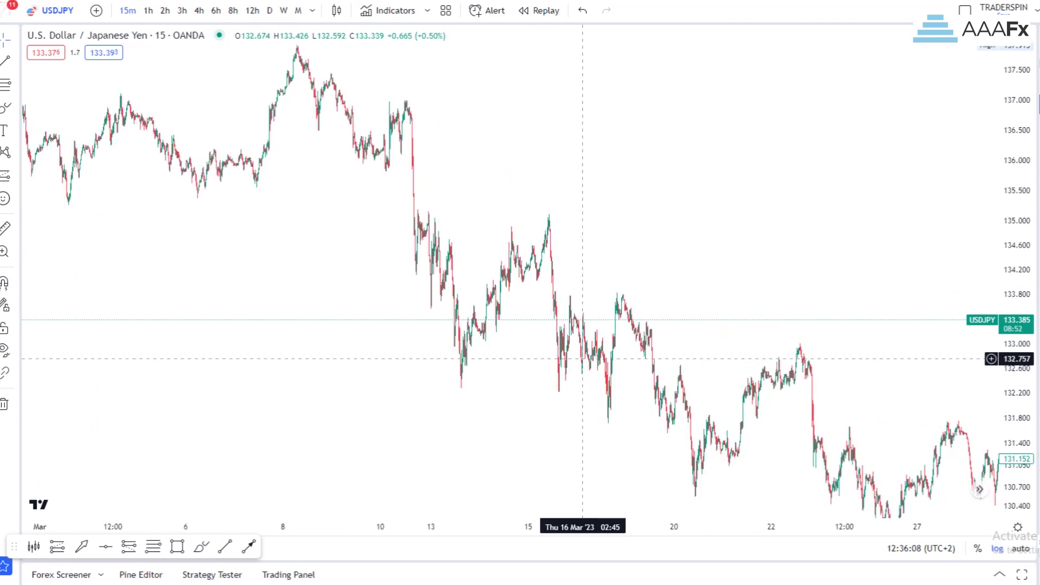
Circle the two upward pullbacks freehand with the Brush, one around 13–15 March and one around 20–22 March
drag(677, 225, 670, 191)
scroll(681, 245, up, 3)
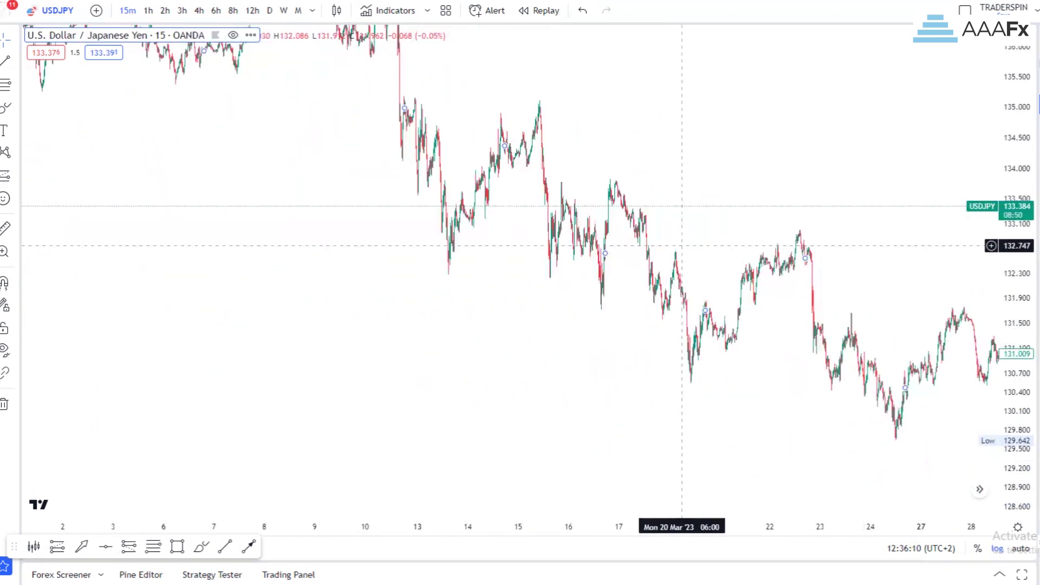
drag(660, 140, 700, 215)
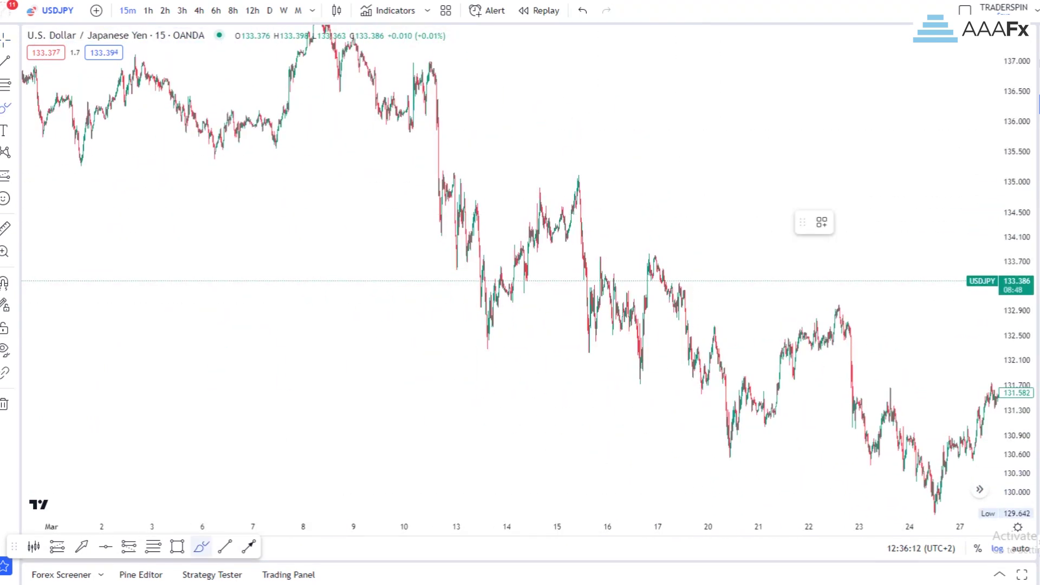
mouse_move(604, 156)
mouse_down()
mouse_move(477, 241)
mouse_move(461, 348)
mouse_move(581, 228)
mouse_move(604, 157)
mouse_up()
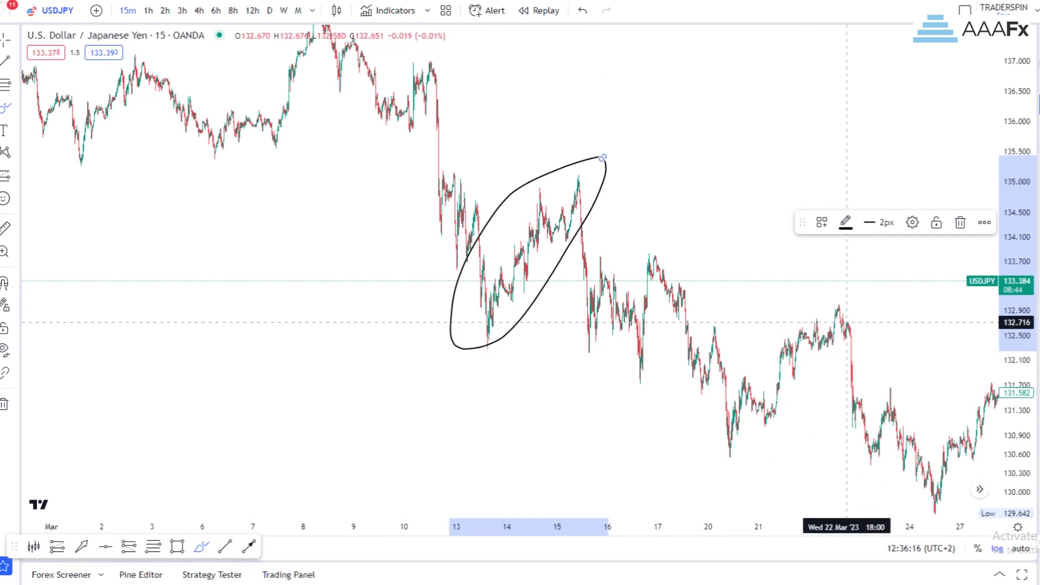
mouse_move(862, 297)
mouse_down()
mouse_move(799, 325)
mouse_move(864, 364)
mouse_move(846, 313)
mouse_up()
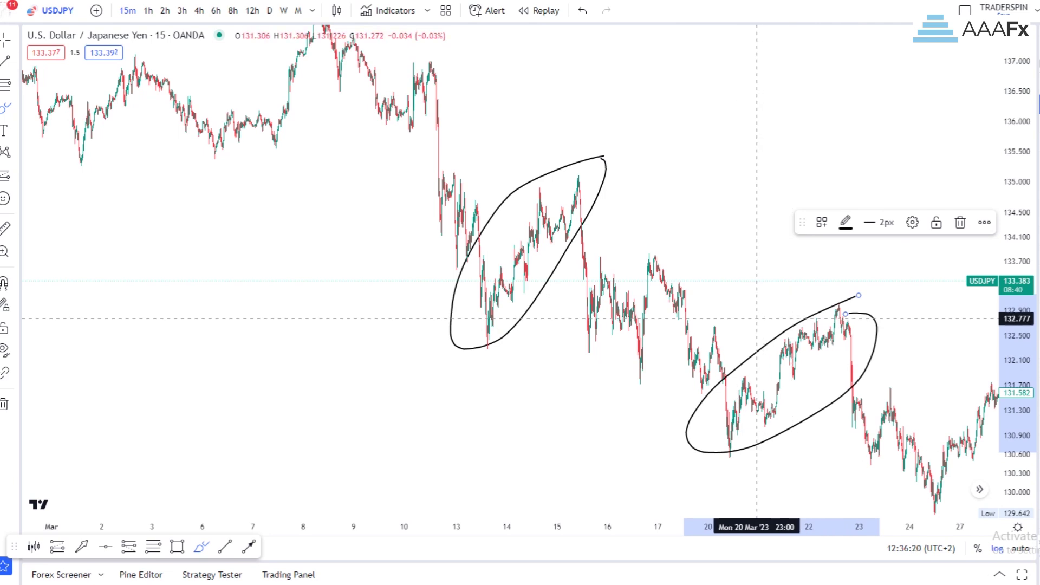
click(5, 40)
click(602, 296)
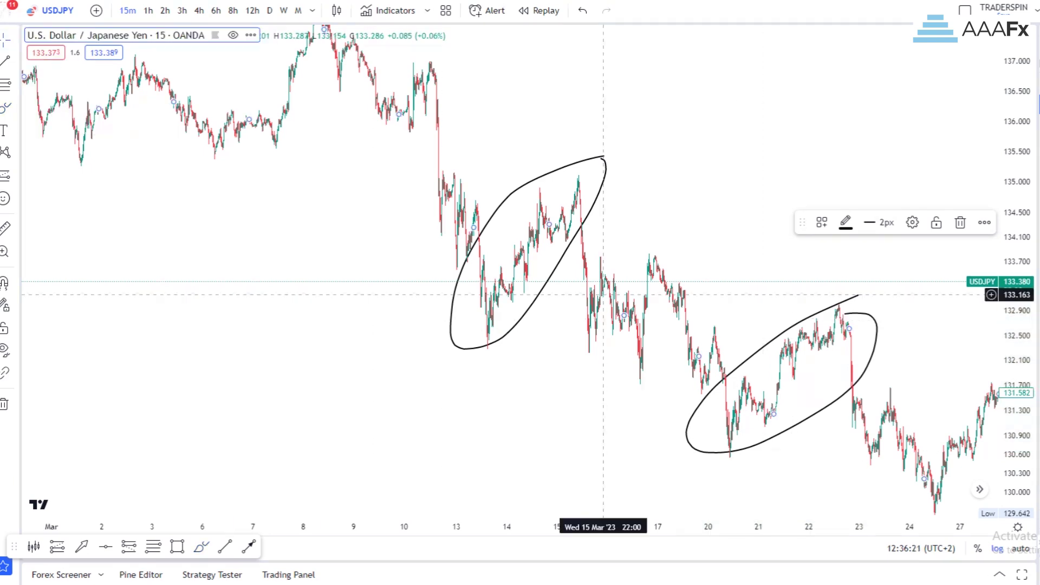
Remove all the freehand drawings from the chart
drag(692, 319, 677, 224)
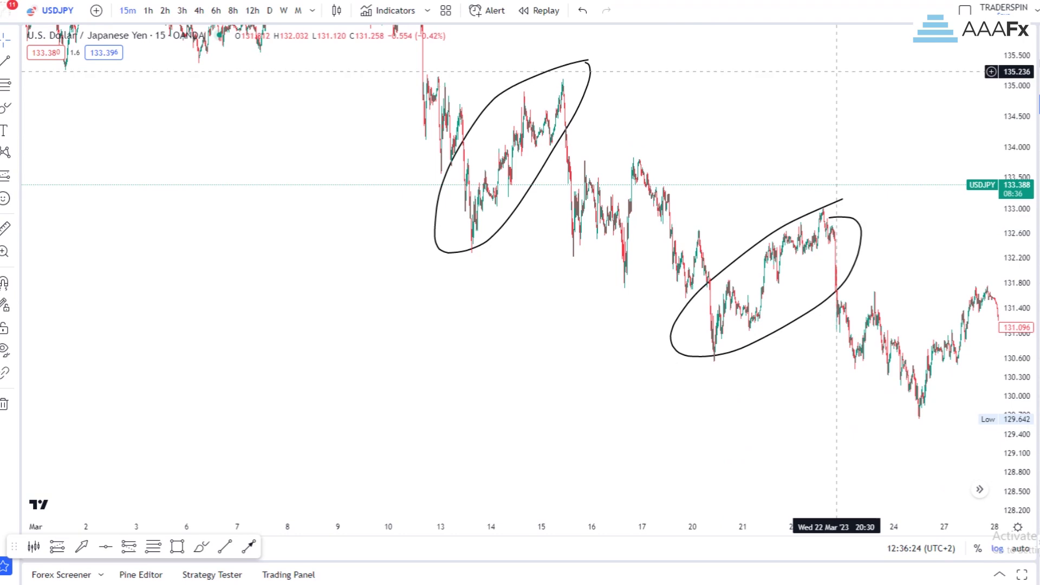
scroll(757, 319, up, 7)
drag(1016, 320, 1017, 308)
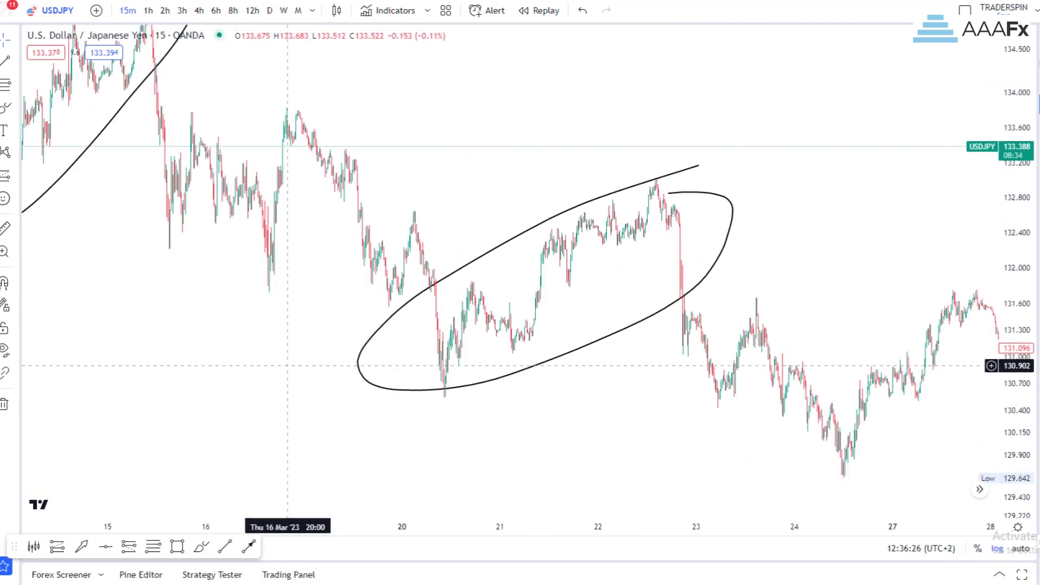
click(5, 404)
click(65, 403)
Draw a rising trend line from just below the 20 March low, about 130.5, through the 21 March low up to about 132.8
scroll(636, 390, up, 2)
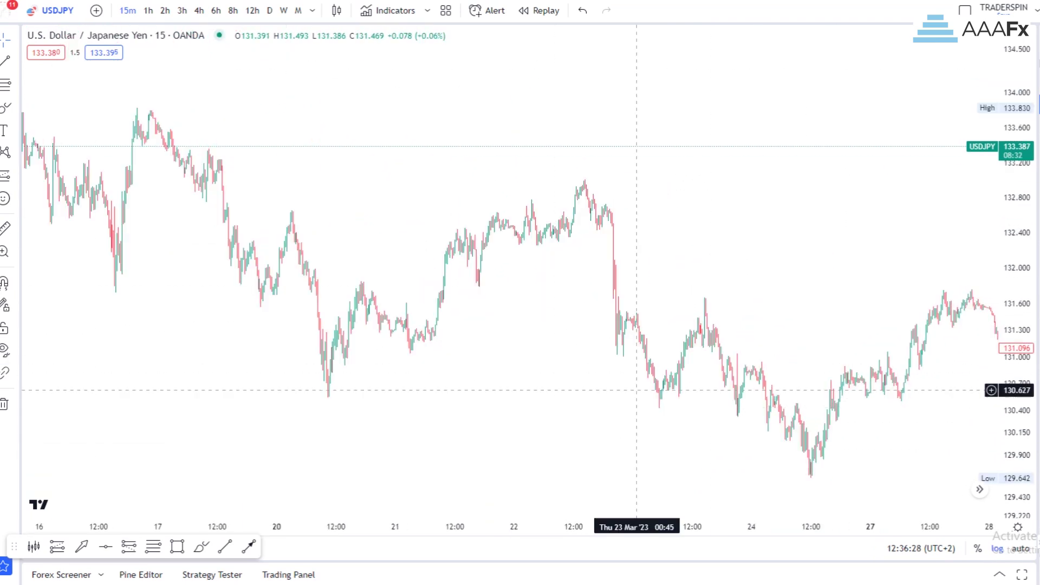
scroll(592, 378, down, 4)
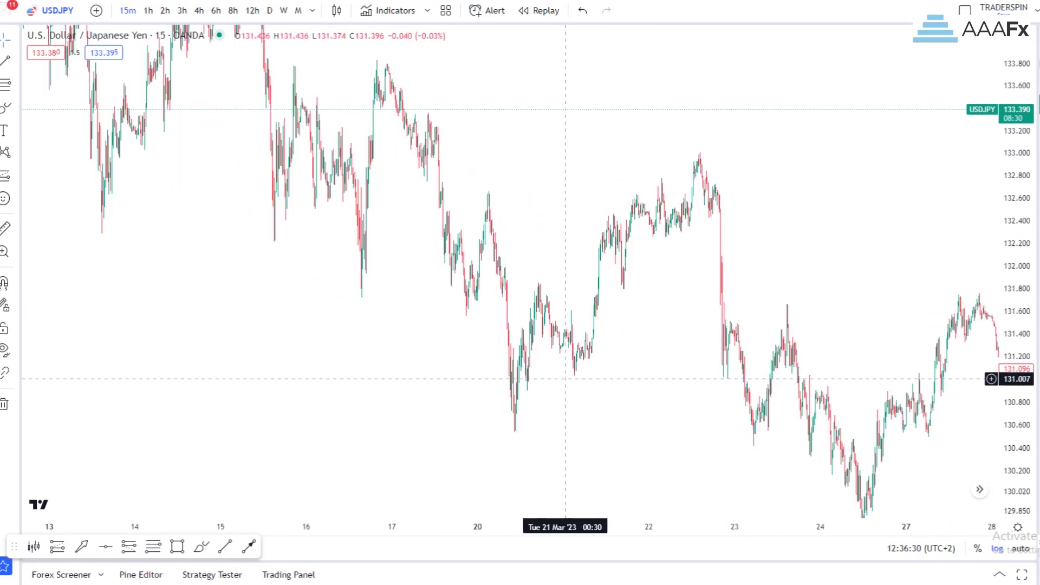
click(225, 546)
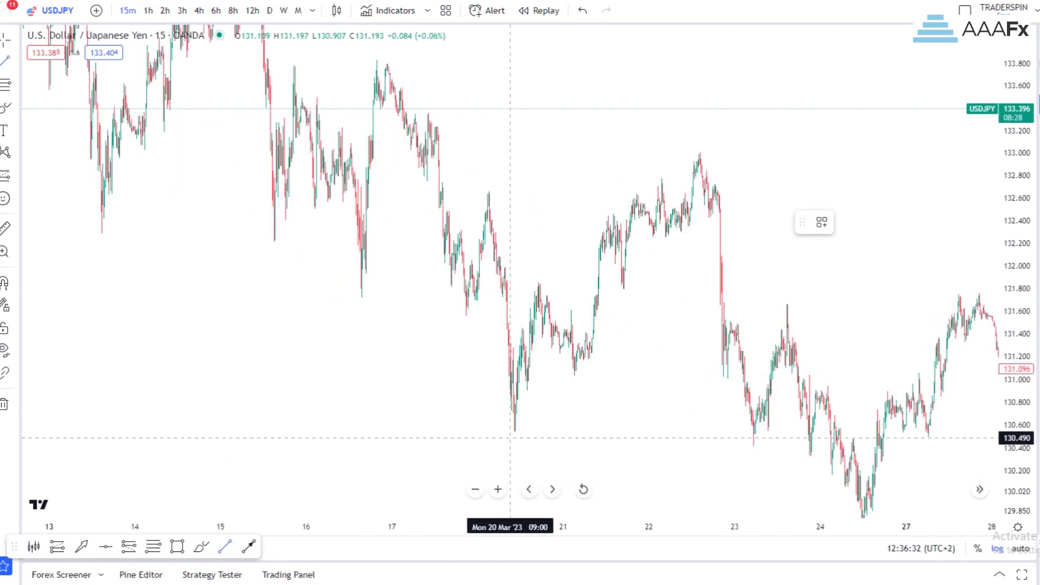
click(515, 432)
click(778, 179)
scroll(867, 303, up, 3)
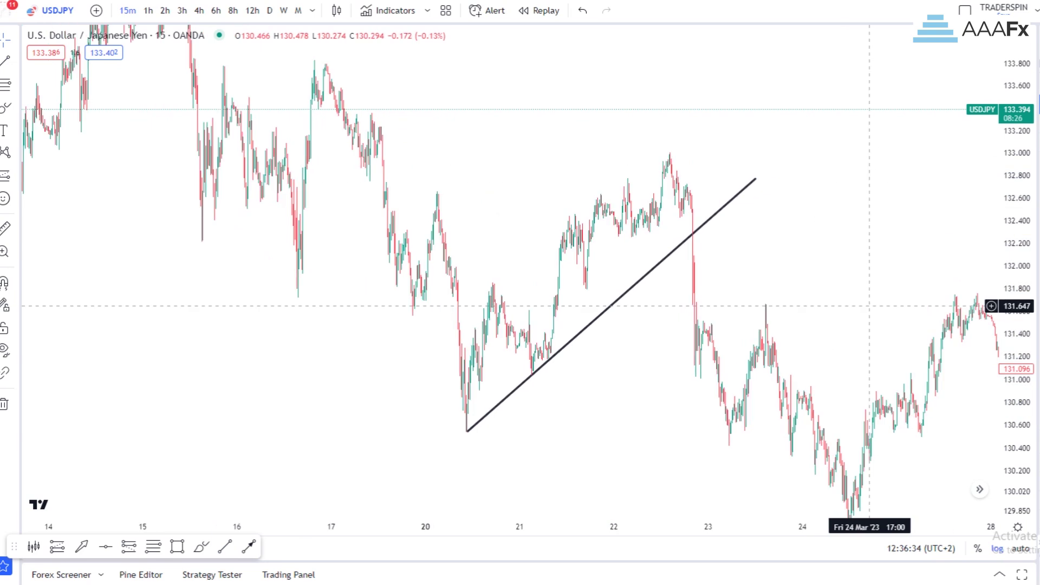
drag(351, 418, 529, 374)
mouse_move(320, 387)
mouse_down()
mouse_move(302, 390)
mouse_move(314, 392)
mouse_up()
click(707, 121)
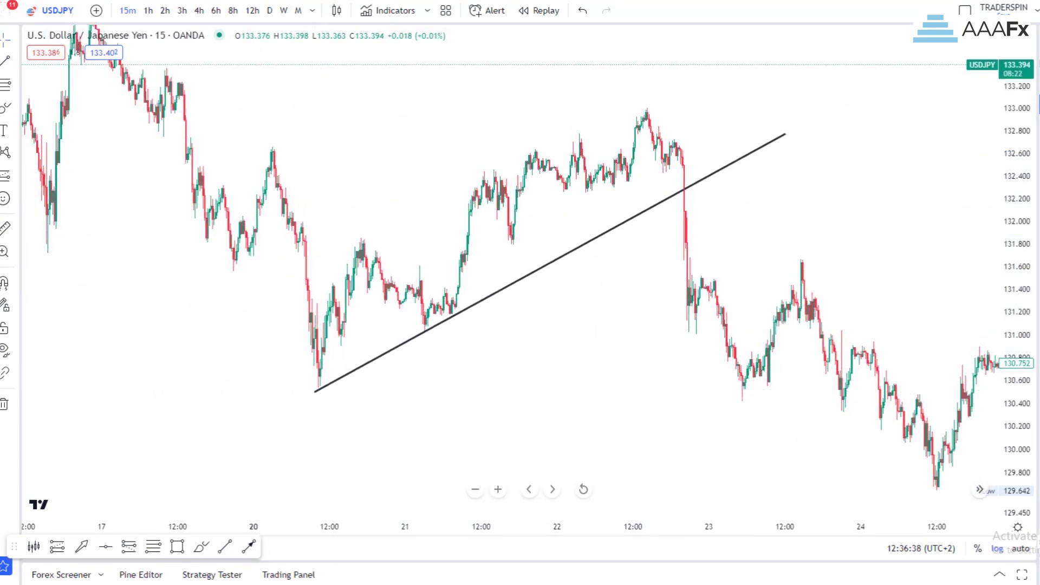
Draw and delete an arrow pointing down along the 22 March drop through the trend line
click(248, 546)
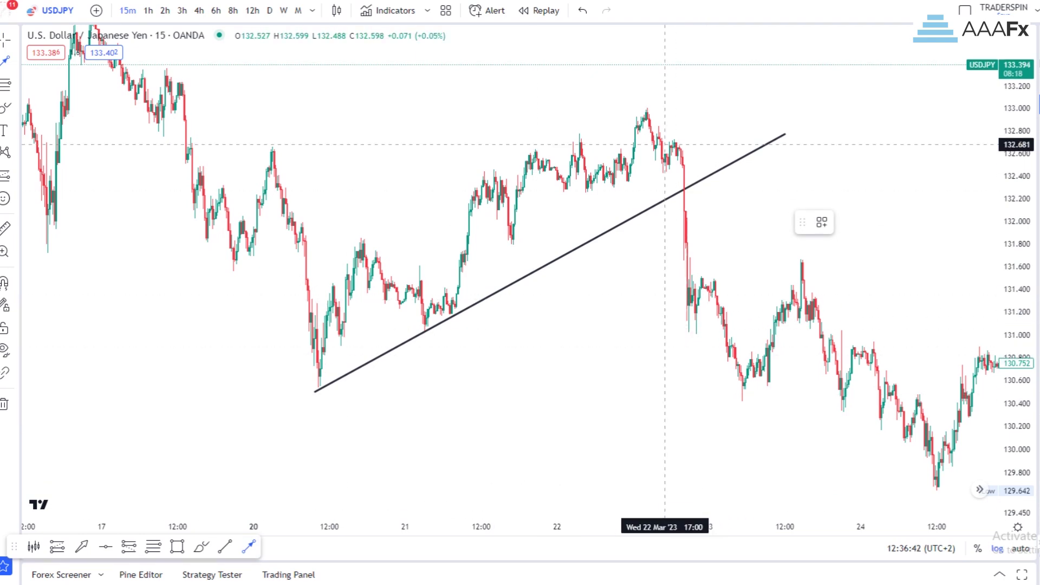
drag(665, 145, 702, 306)
key(Delete)
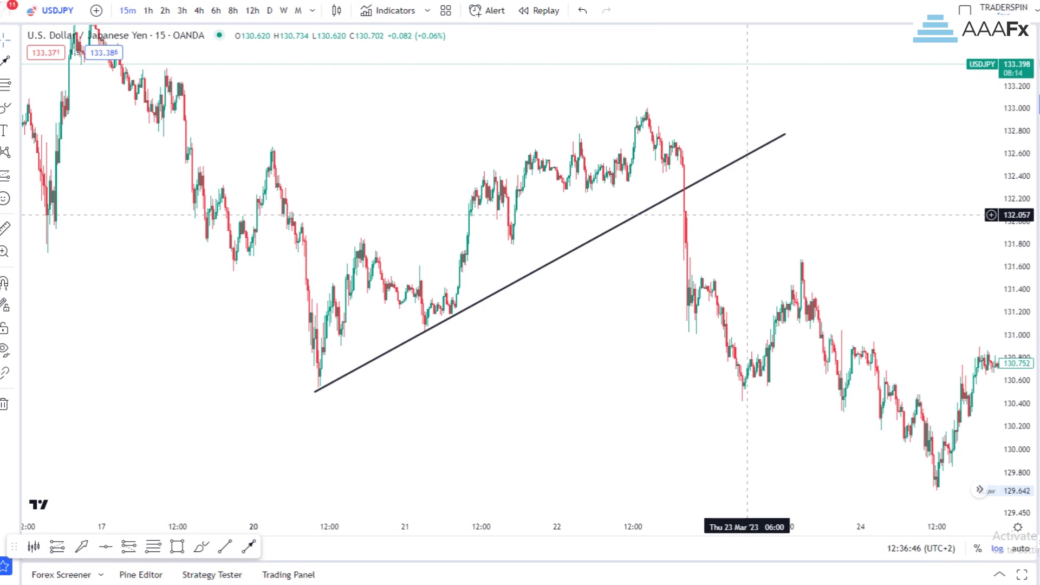
Examine the rally above the trend line, its break on 22 March and the surrounding downtrend
scroll(687, 295, up, 4)
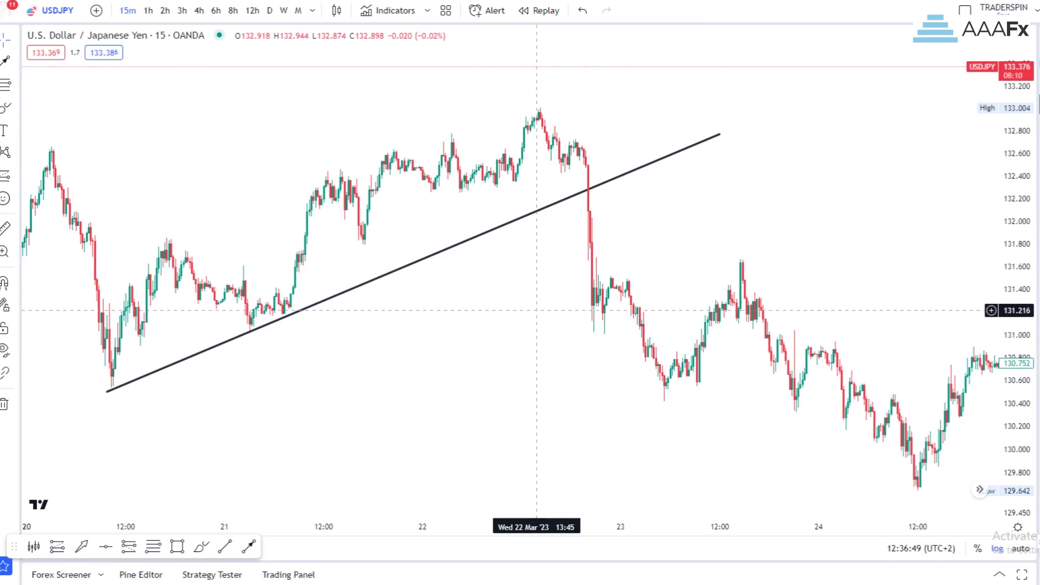
drag(539, 310, 620, 311)
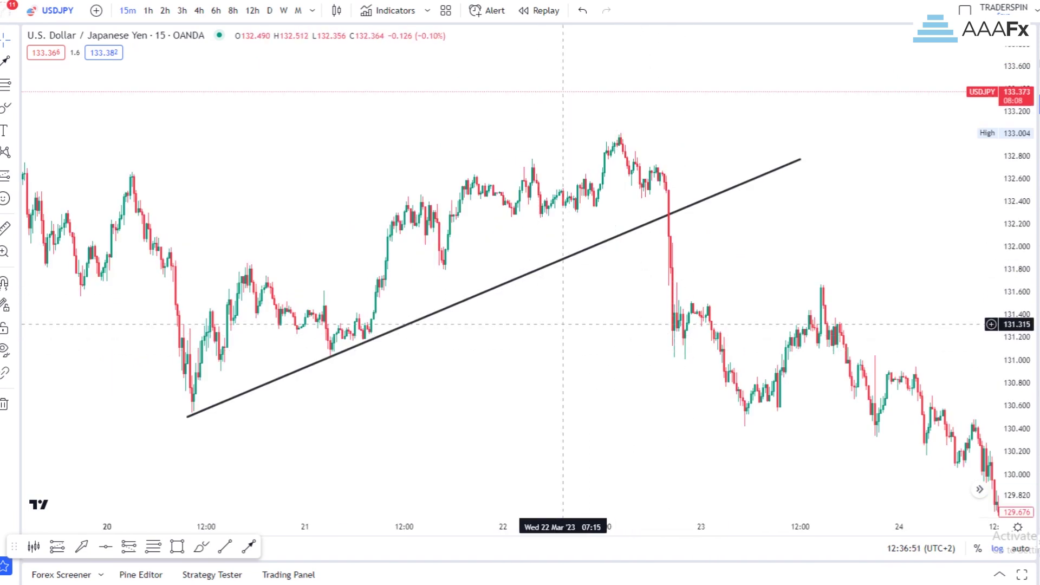
scroll(578, 331, down, 2)
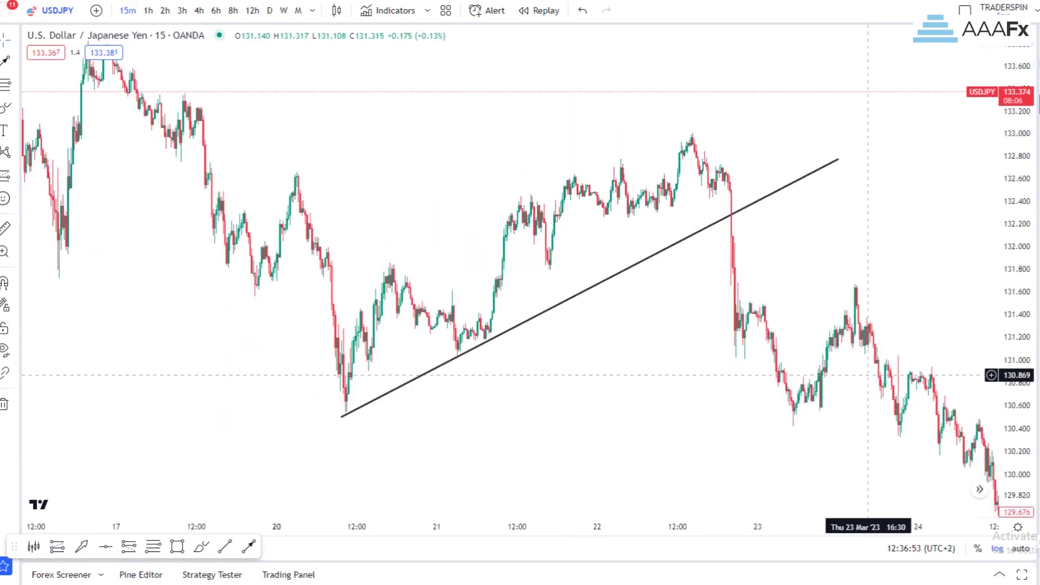
scroll(868, 374, up, 3)
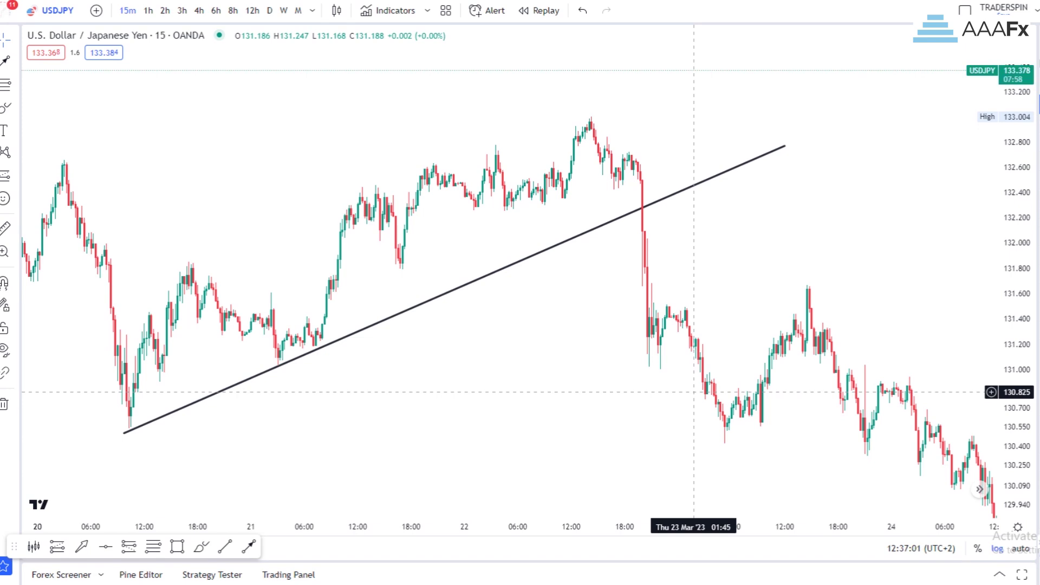
scroll(691, 380, down, 5)
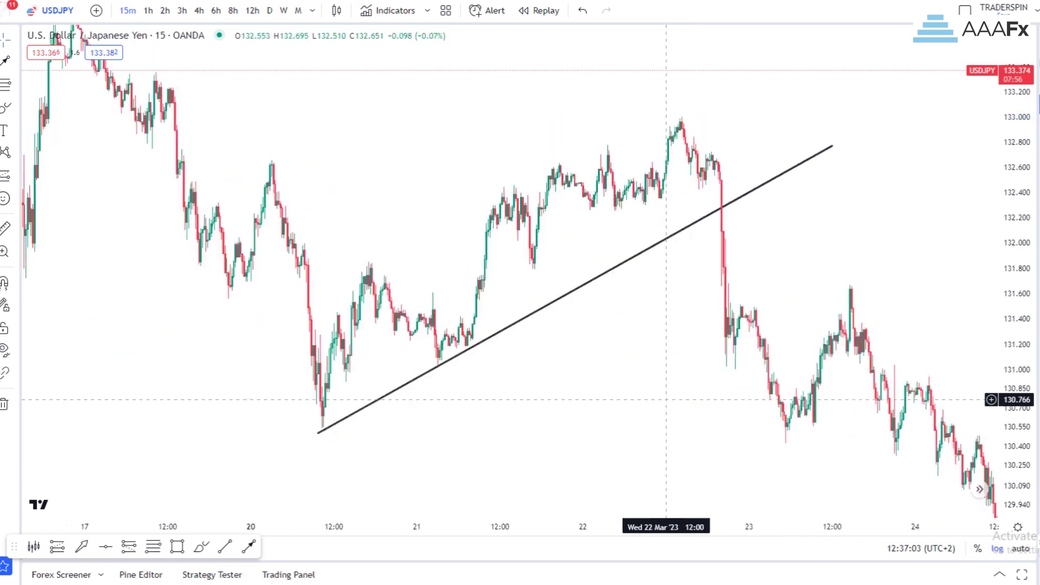
drag(1015, 230, 1015, 333)
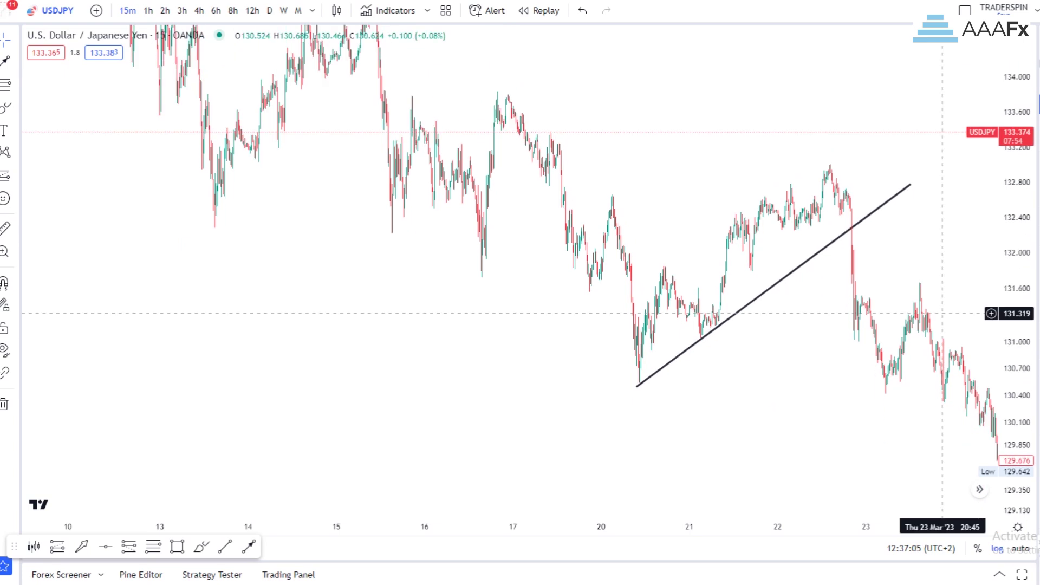
scroll(943, 307, up, 3)
scroll(872, 335, down, 3)
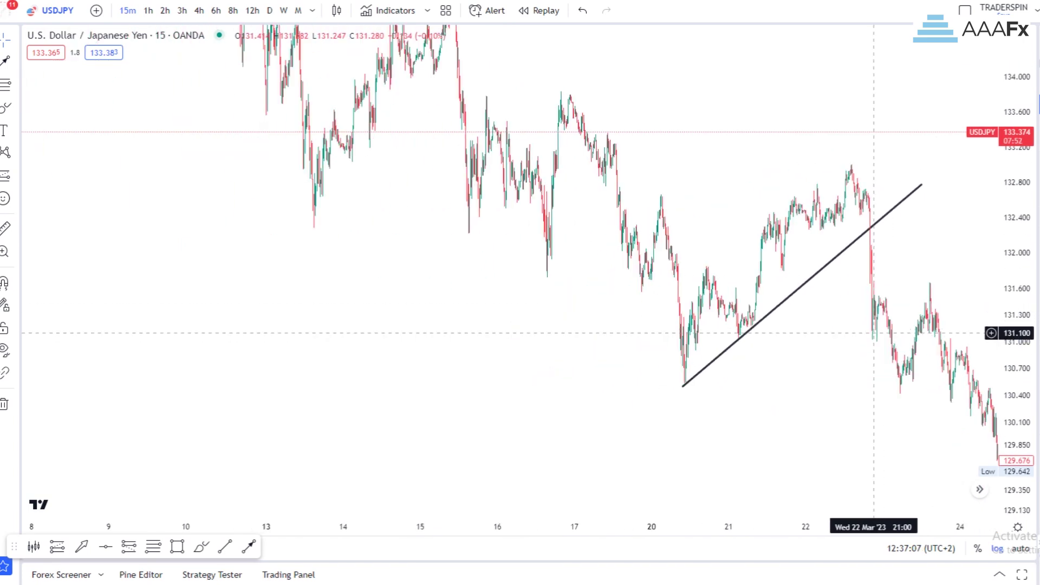
scroll(757, 405, up, 2)
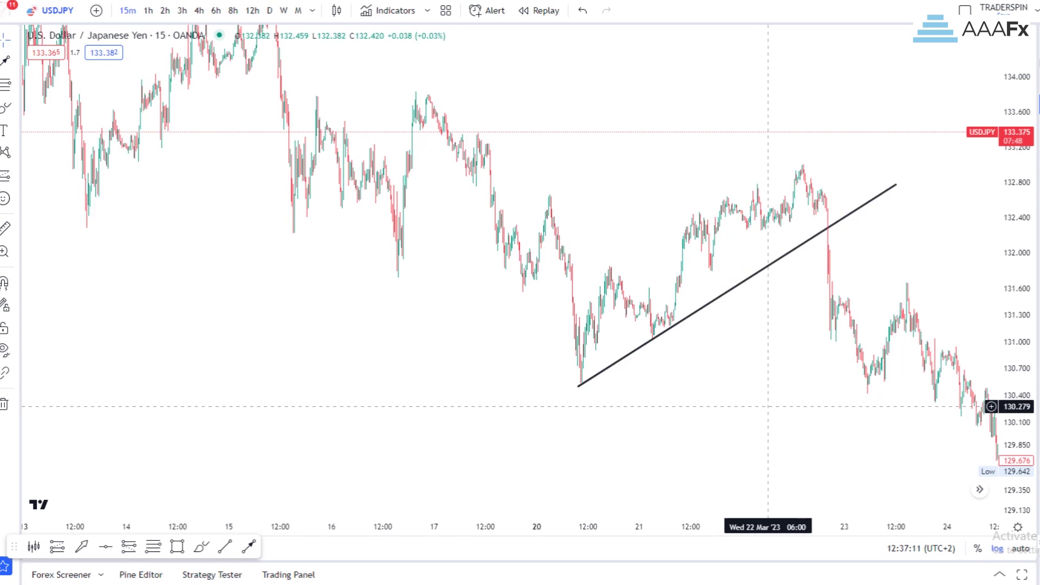
scroll(769, 406, up, 2)
scroll(763, 397, down, 3)
drag(761, 396, 655, 396)
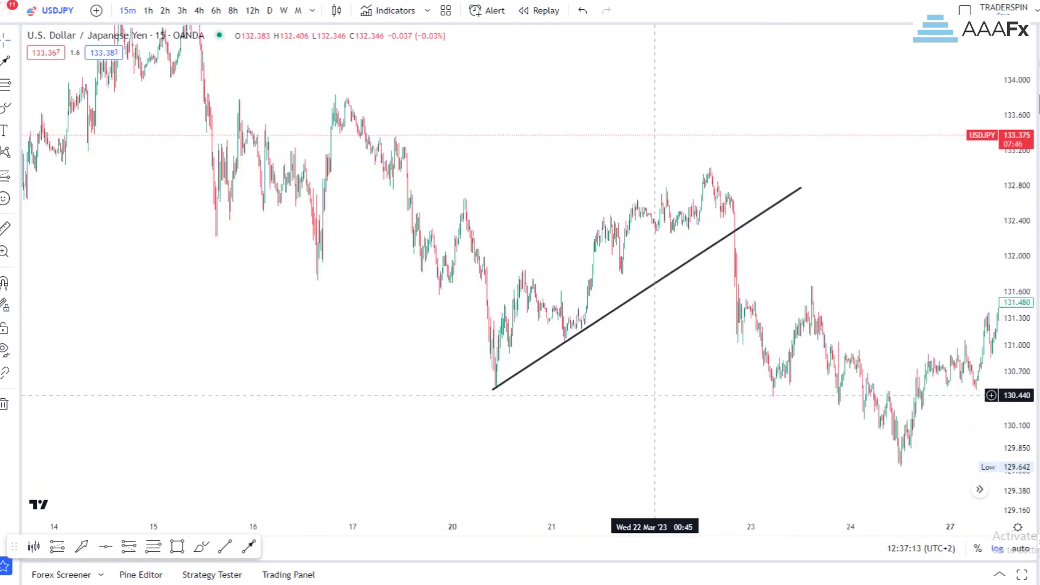
scroll(655, 397, up, 3)
scroll(795, 326, down, 2)
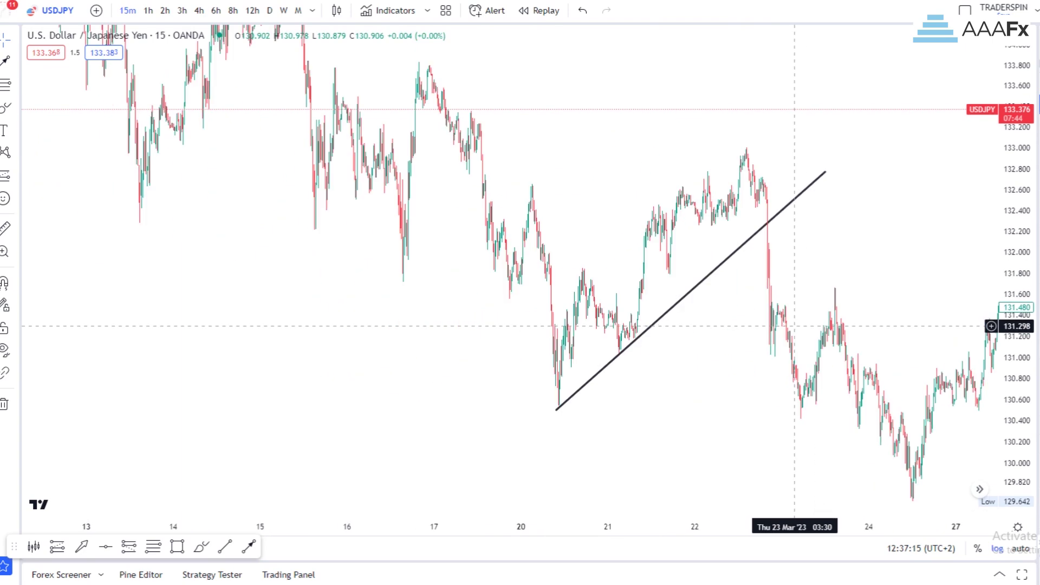
scroll(795, 321, up, 4)
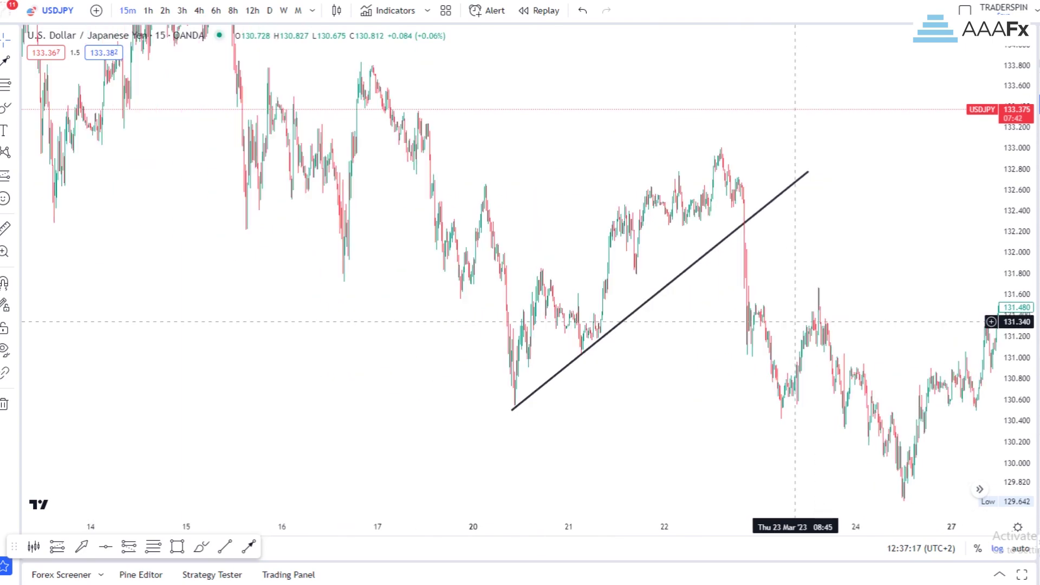
Draw a second, shorter rising trend line from the 21 March pullback low at 131.79 up to about 132.9
drag(1017, 368, 1017, 304)
scroll(690, 285, down, 3)
drag(590, 374, 738, 392)
click(225, 546)
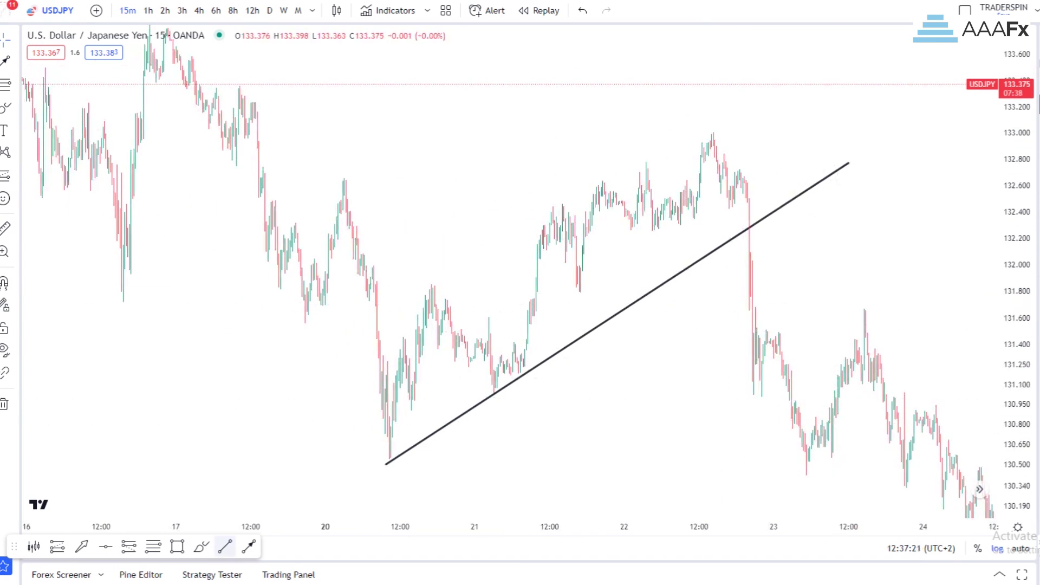
click(579, 293)
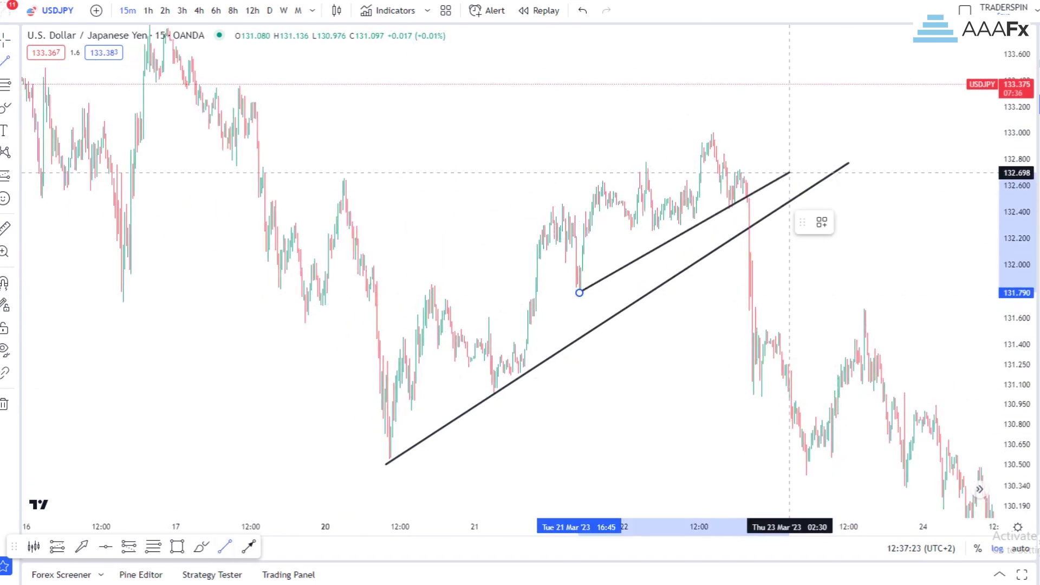
click(804, 148)
scroll(883, 237, up, 3)
scroll(884, 237, up, 1)
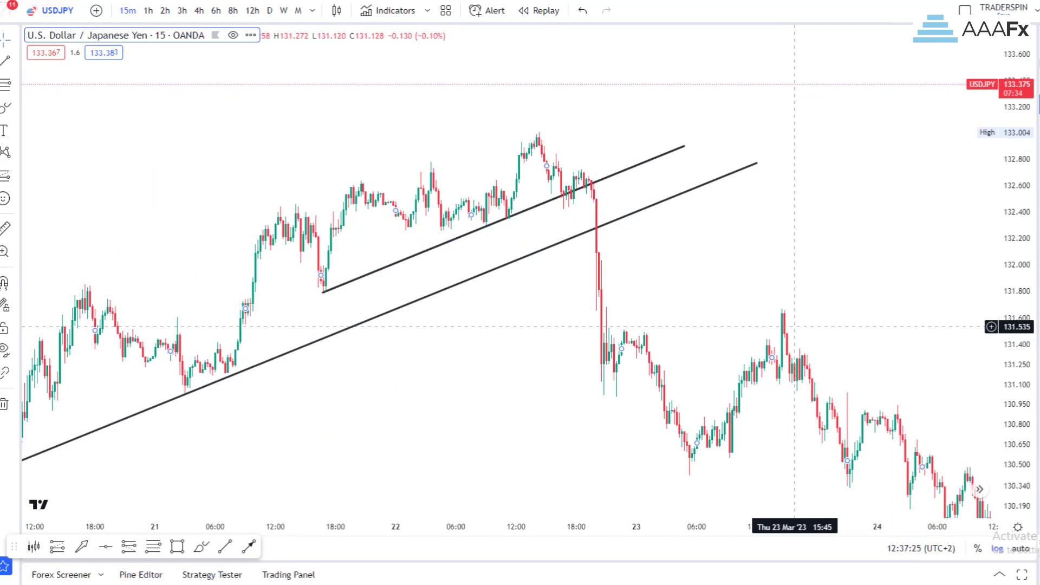
Draw an upward arrow beneath the longer trend line and move it to point at the shorter trend line instead
scroll(795, 325, down, 2)
drag(795, 325, 832, 286)
click(248, 546)
click(608, 308)
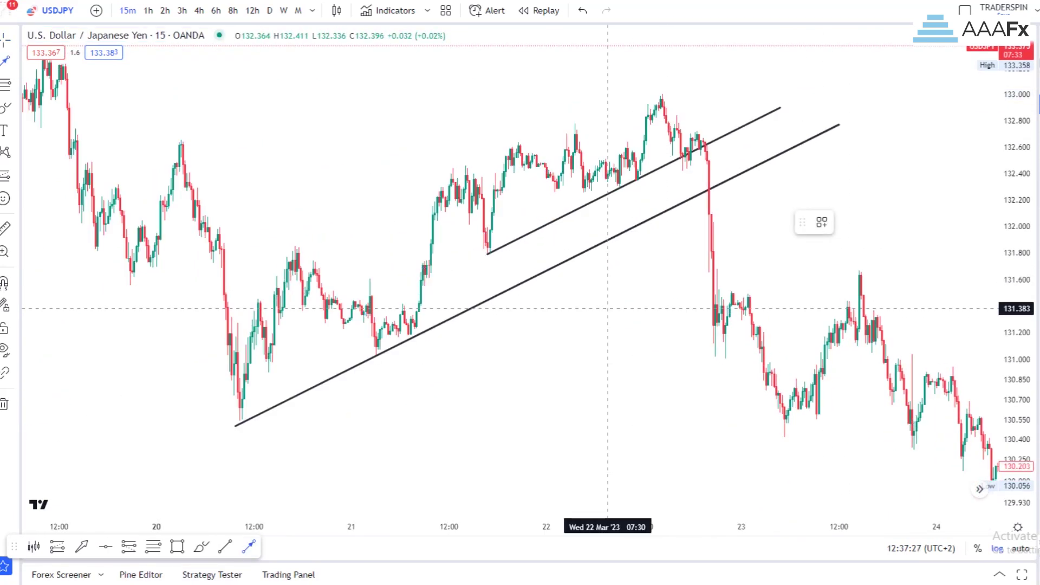
click(602, 244)
click(692, 300)
drag(678, 342, 719, 375)
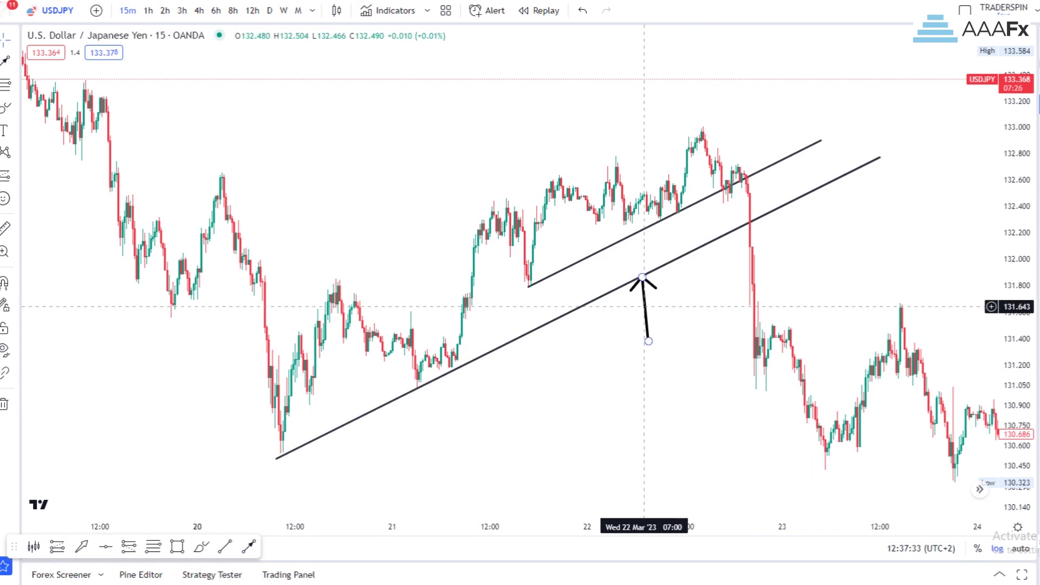
drag(645, 306, 585, 286)
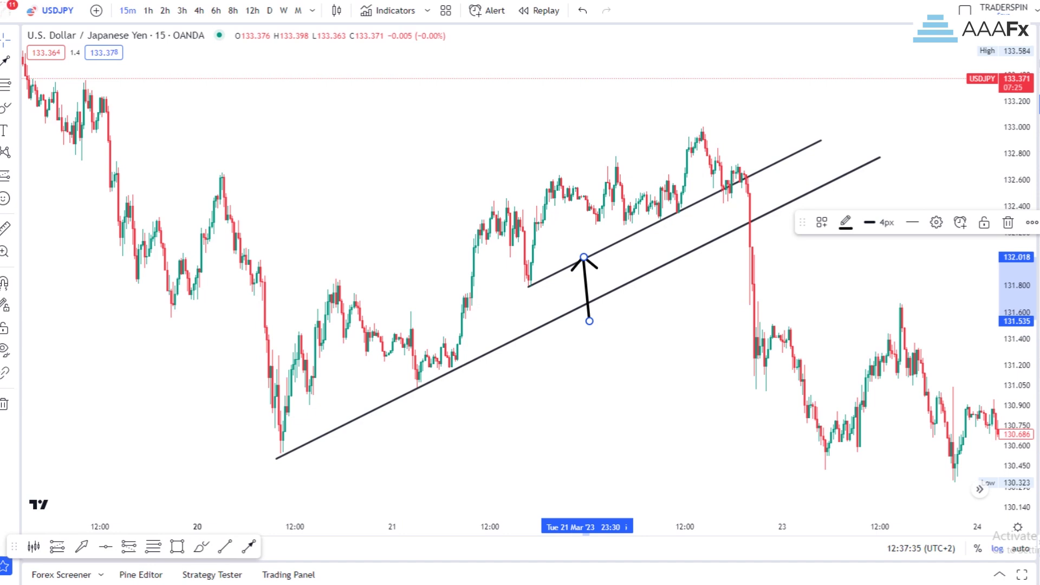
Draw a rising trend line across the rally's highs from 132.431 on 21 March to 133.176 on 22 March
click(760, 104)
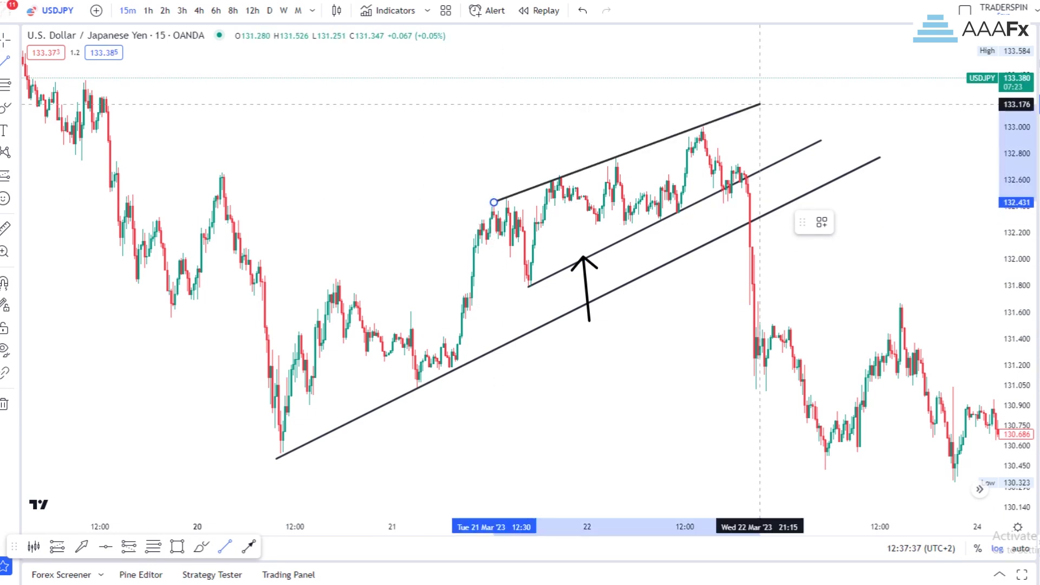
Mark the highs of the 21–22 March rally with a rectangle and a freehand brush loop, deleting each mark
click(177, 546)
click(730, 104)
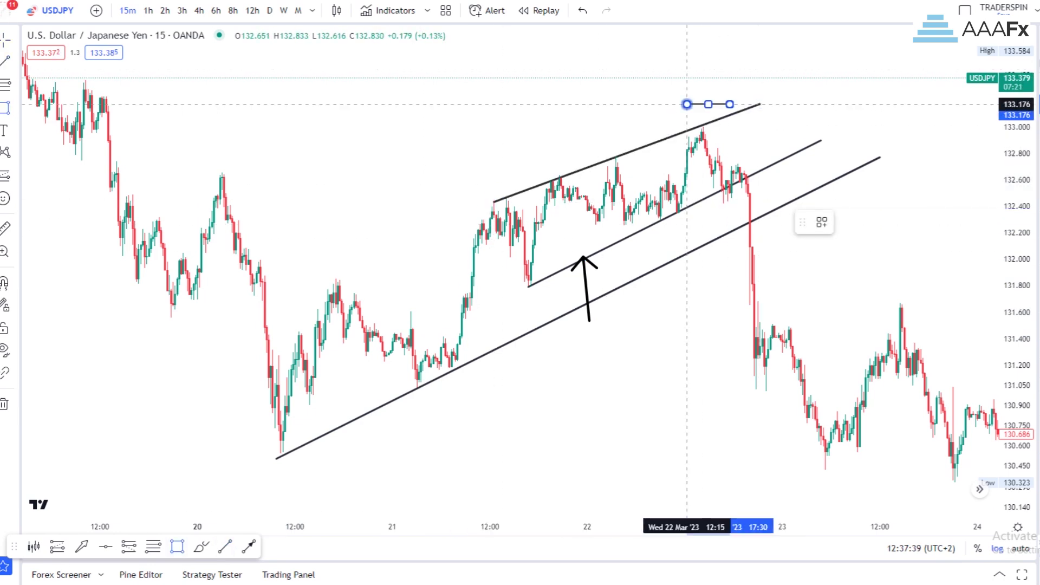
click(518, 187)
key(Delete)
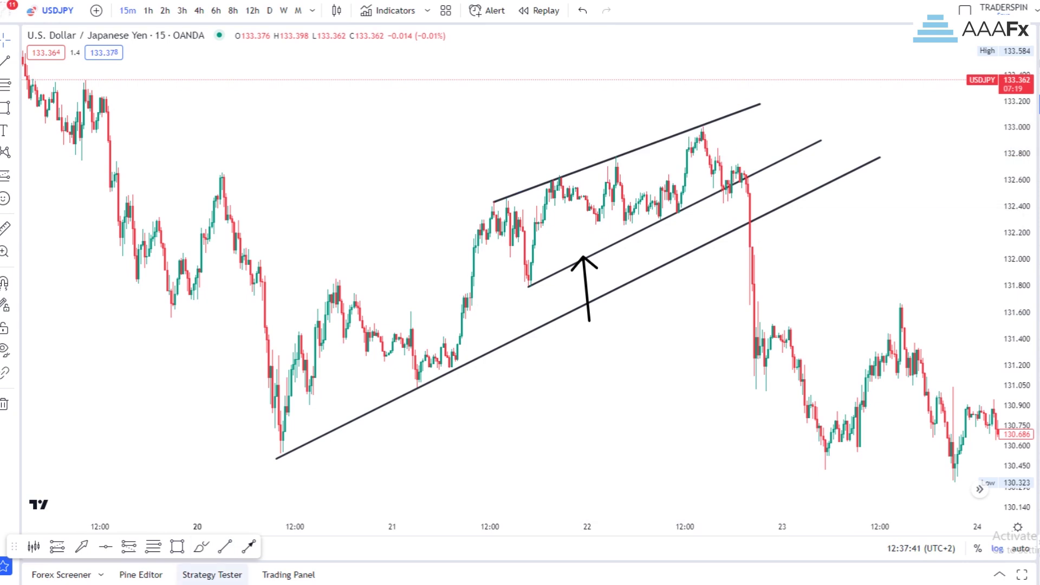
mouse_move(693, 102)
mouse_down()
mouse_move(461, 212)
mouse_move(750, 163)
mouse_move(693, 102)
mouse_up()
key(Delete)
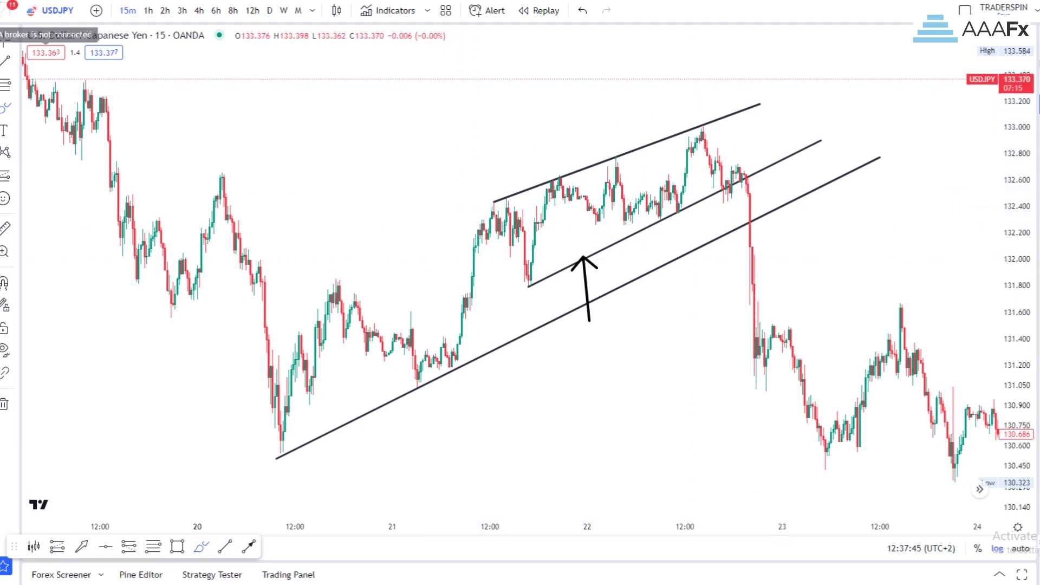
Tilt the upward arrow and move it beneath the longer trend line so it points at that line on 22 March
click(16, 39)
click(56, 41)
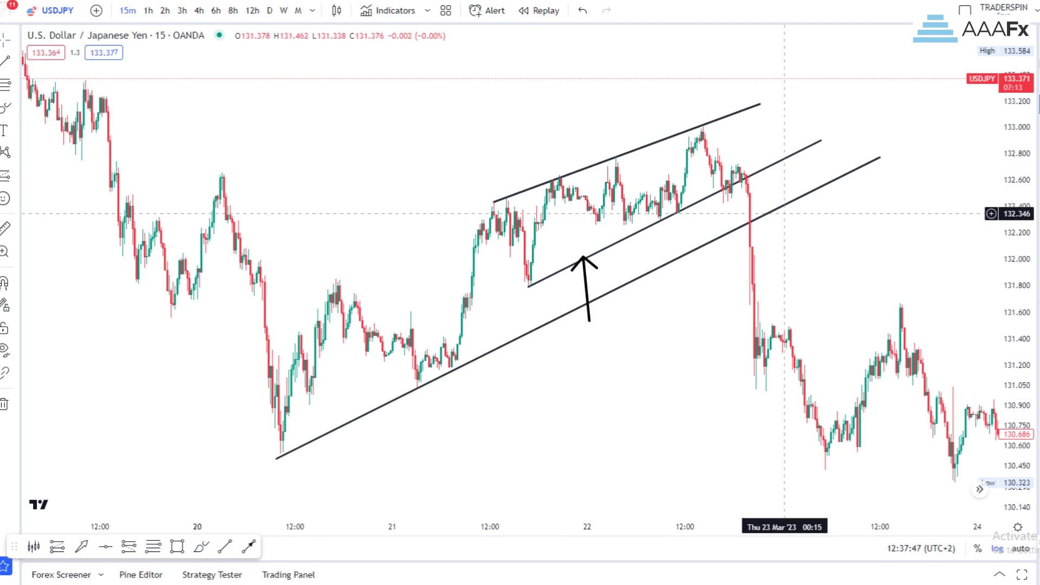
drag(1017, 401, 1017, 360)
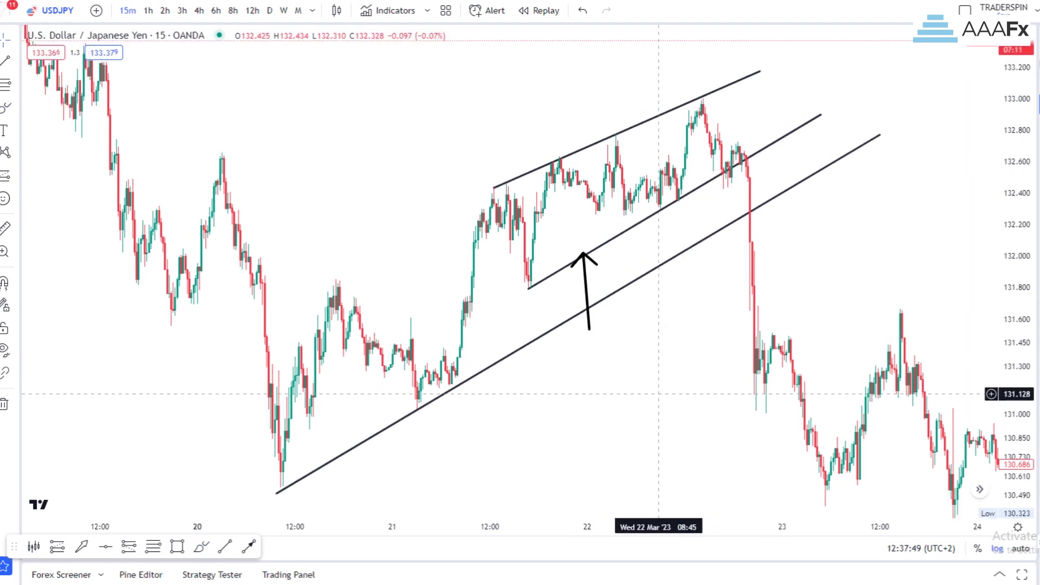
click(589, 327)
drag(589, 329, 614, 346)
drag(684, 306, 635, 318)
scroll(784, 305, up, 2)
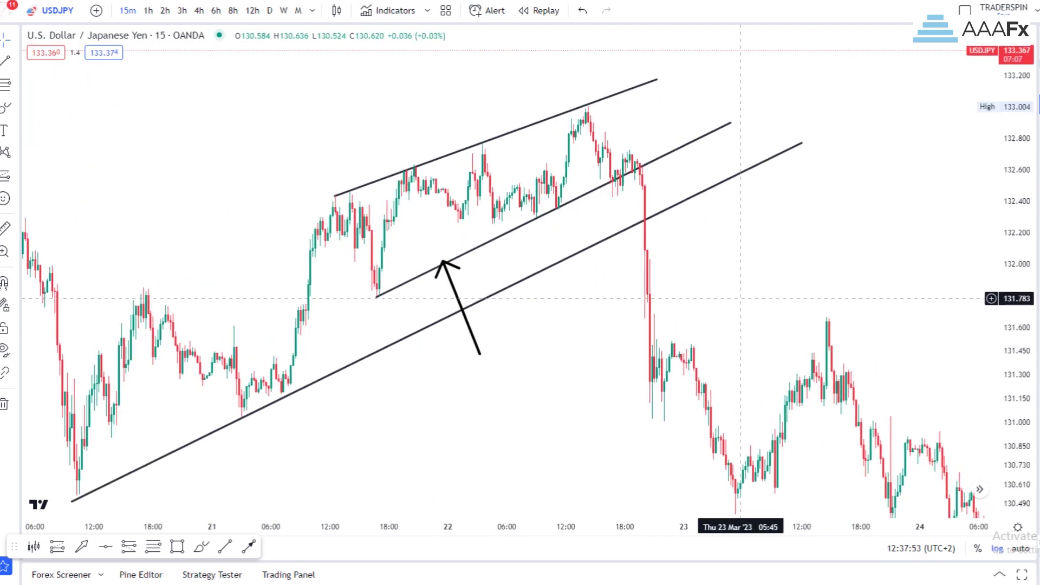
drag(456, 307, 530, 323)
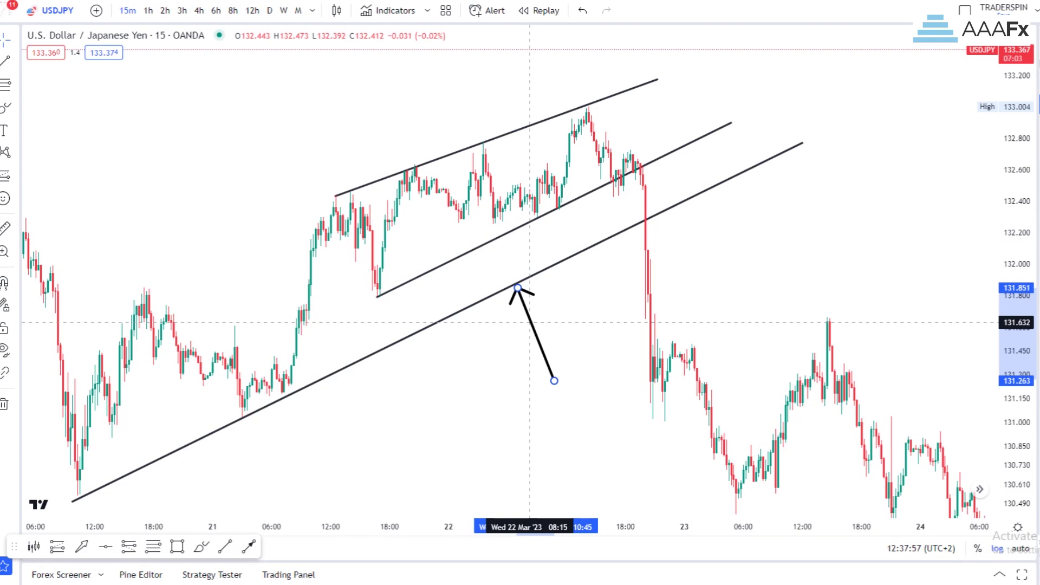
drag(529, 322, 534, 332)
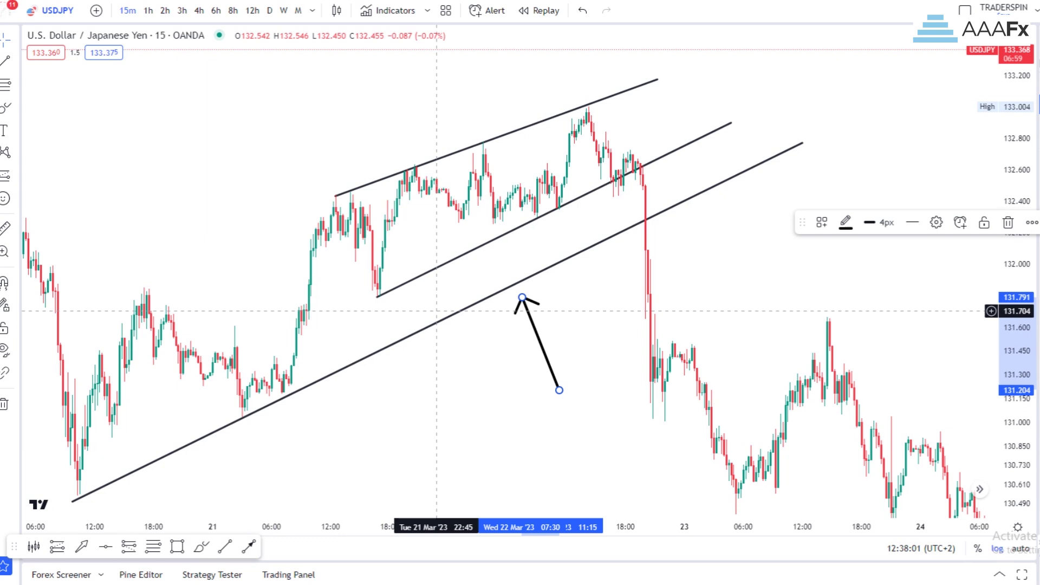
Draw a second, short upward arrow to the start of the shorter trend line and adjust both arrows toward their lines
click(435, 308)
click(249, 547)
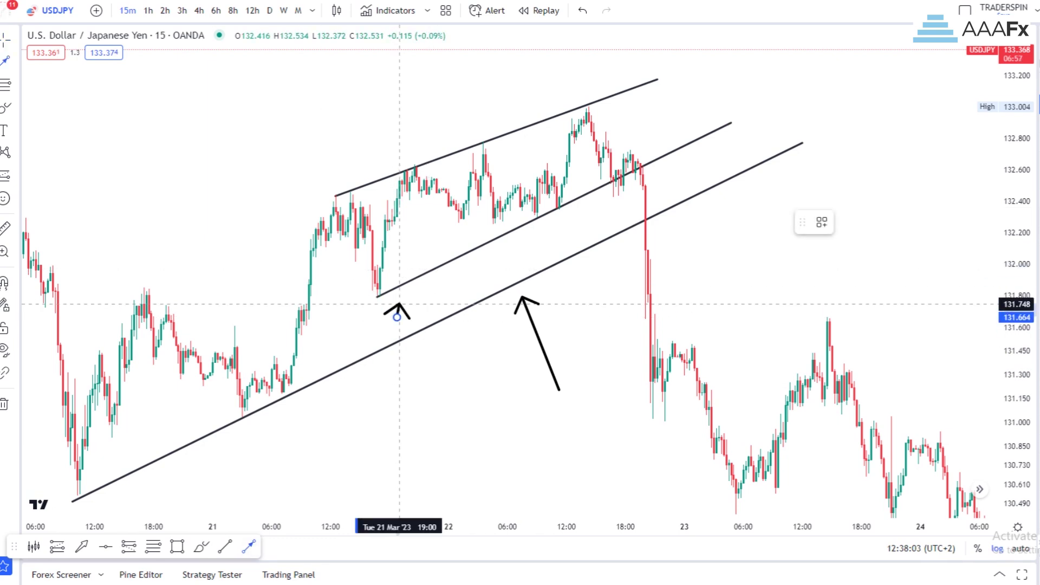
click(405, 287)
drag(534, 326, 525, 320)
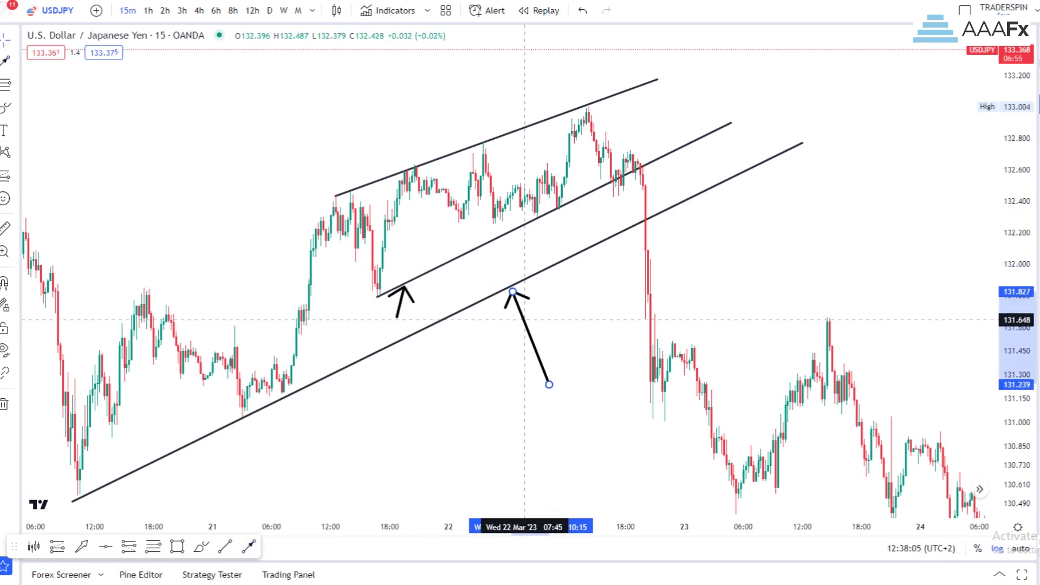
click(571, 357)
drag(397, 318, 393, 329)
drag(476, 391, 549, 403)
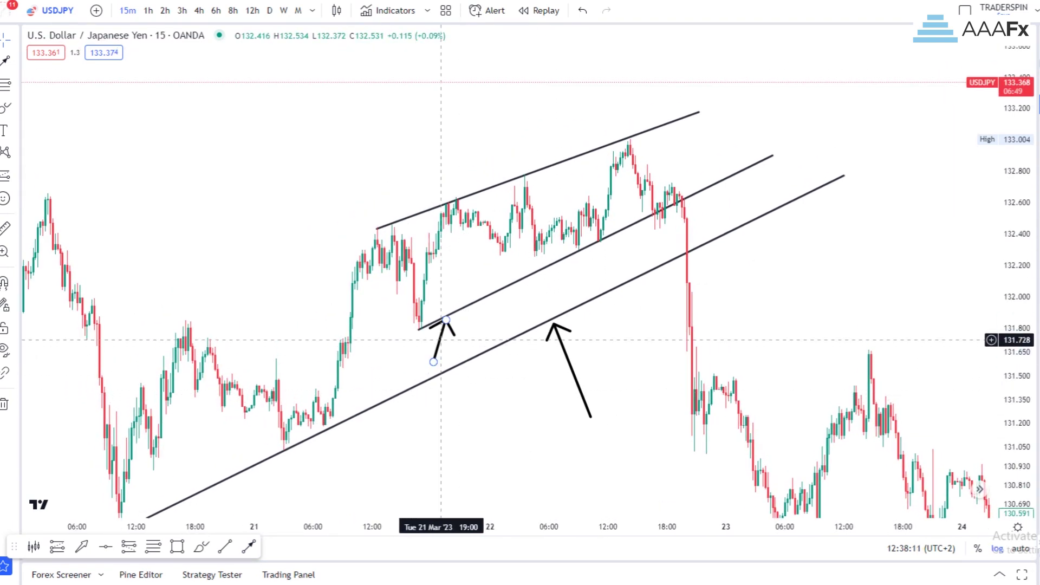
Delete both arrows beneath the trend lines
click(441, 340)
click(1009, 222)
click(554, 324)
click(1009, 222)
Colour the shorter rising trend line teal green
click(512, 283)
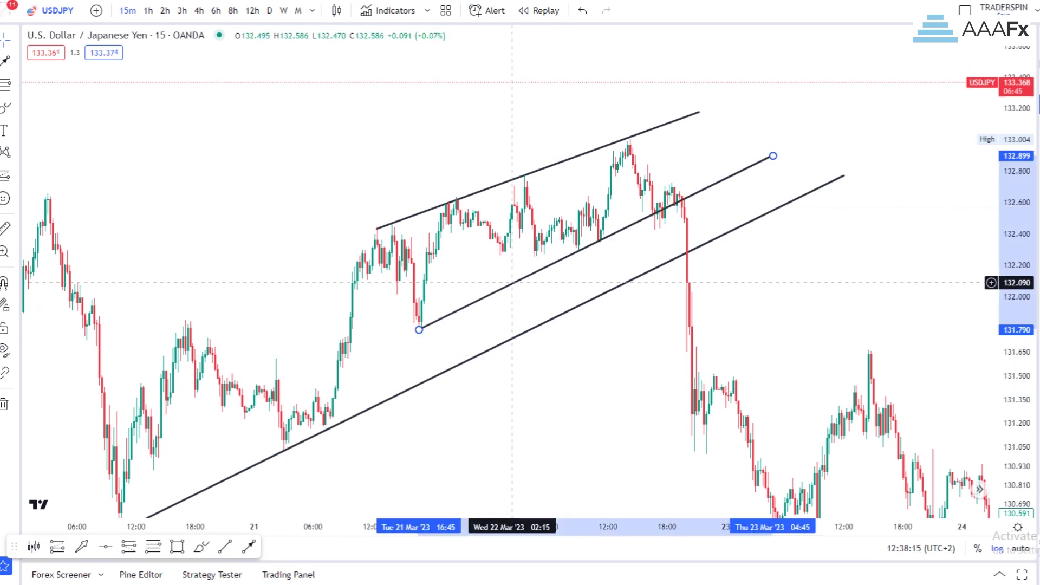
click(846, 222)
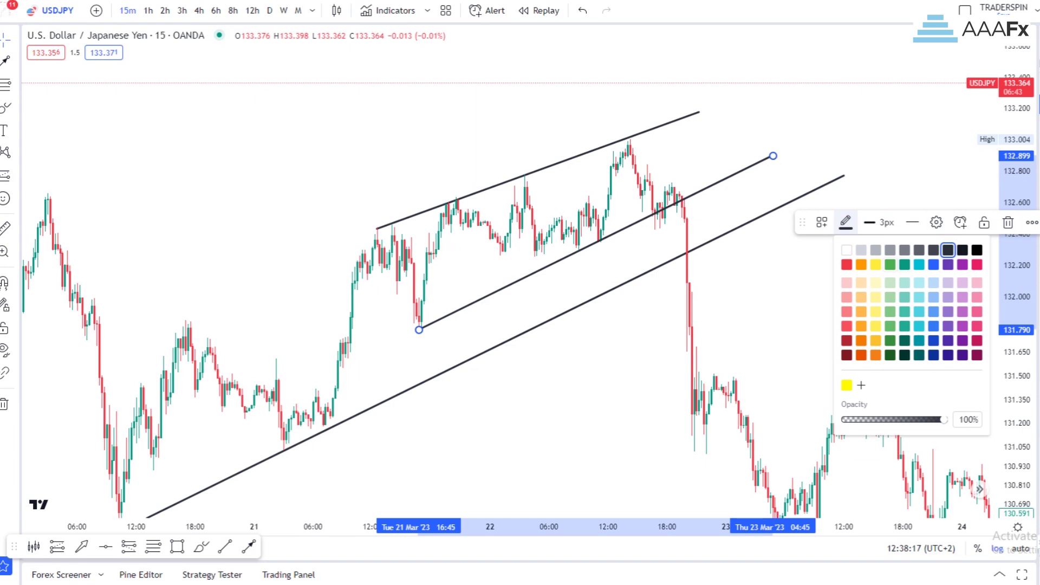
click(904, 265)
click(860, 265)
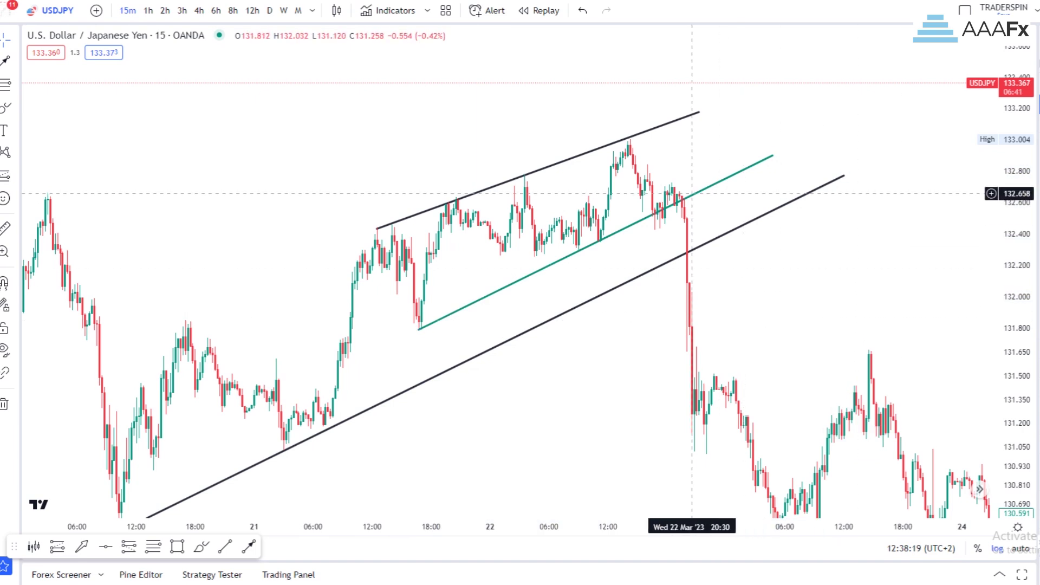
Set the shorter rising trend line's colour to black
click(692, 195)
click(845, 222)
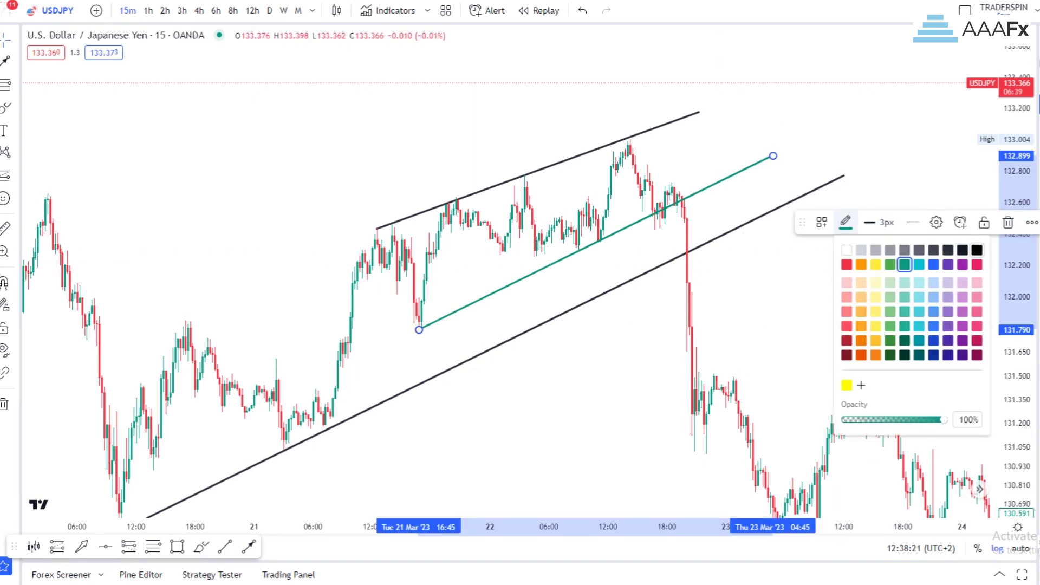
click(977, 250)
Circle the shorter trend line with a freehand brush loop and delete the loop
click(201, 546)
click(692, 185)
mouse_move(621, 196)
mouse_down()
mouse_move(427, 268)
mouse_move(726, 215)
mouse_move(717, 179)
mouse_move(669, 177)
mouse_move(425, 275)
mouse_move(392, 329)
mouse_up()
click(960, 222)
click(391, 329)
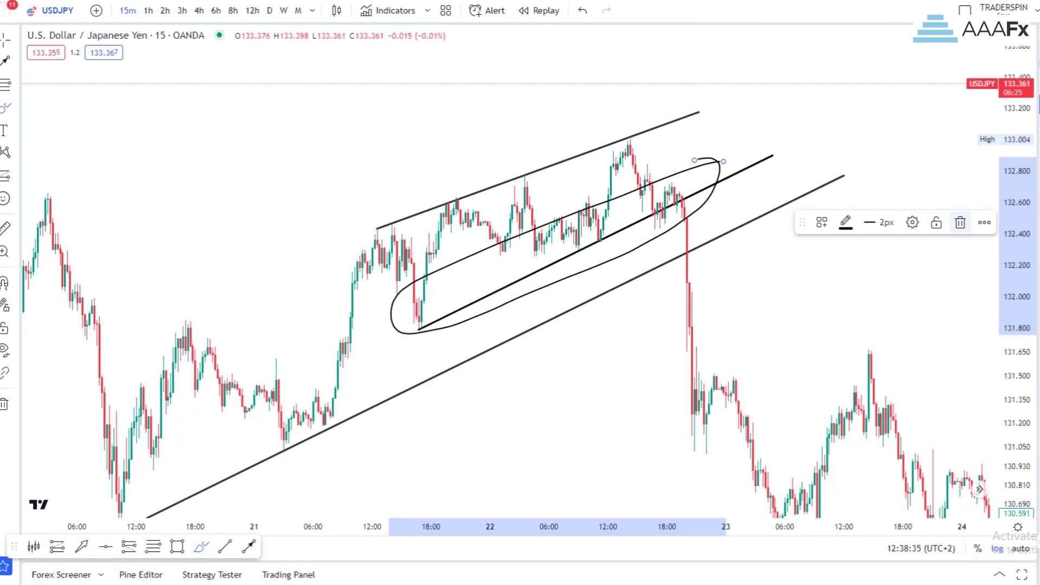
click(960, 222)
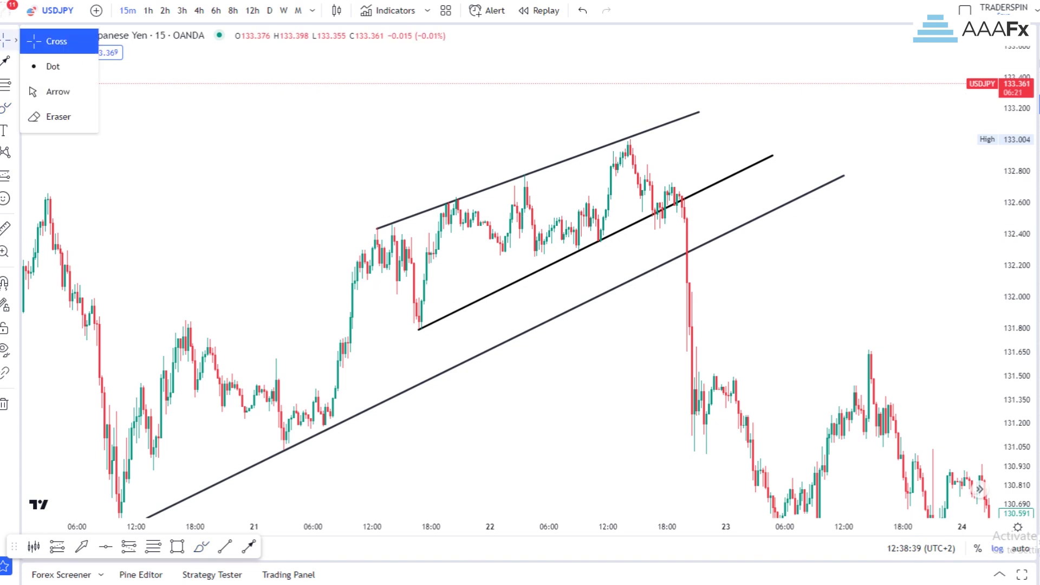
Try a short position at the 22 March breakdown with its stop distance at about 0.372, and delete it
drag(810, 301, 769, 256)
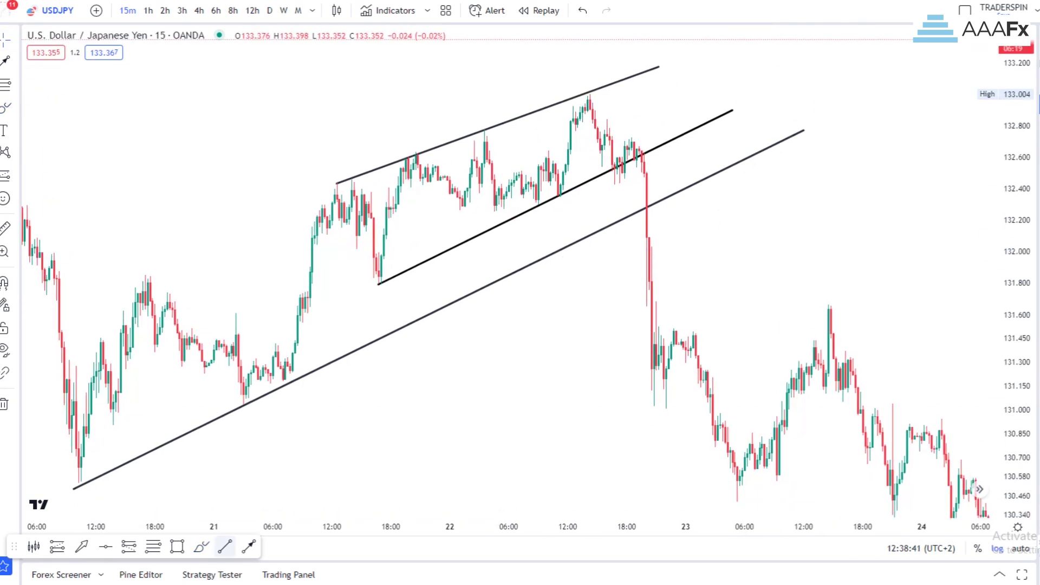
drag(425, 431, 401, 390)
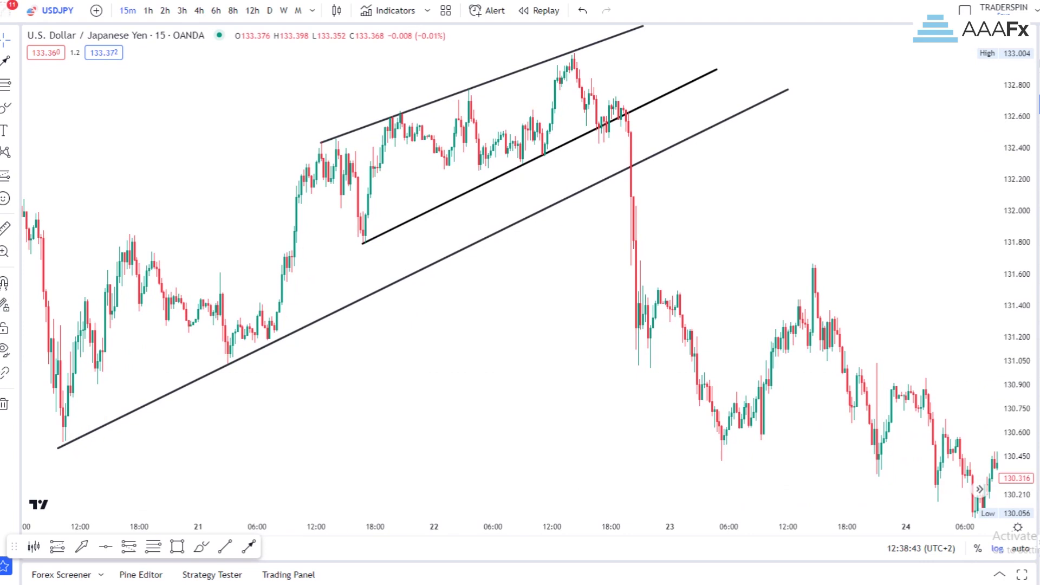
click(626, 201)
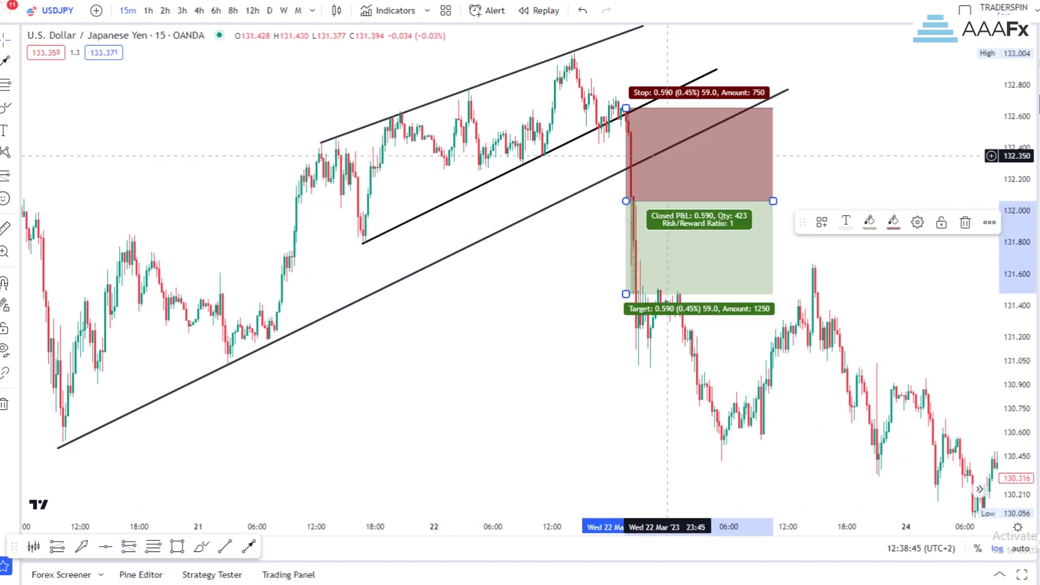
drag(626, 167, 626, 143)
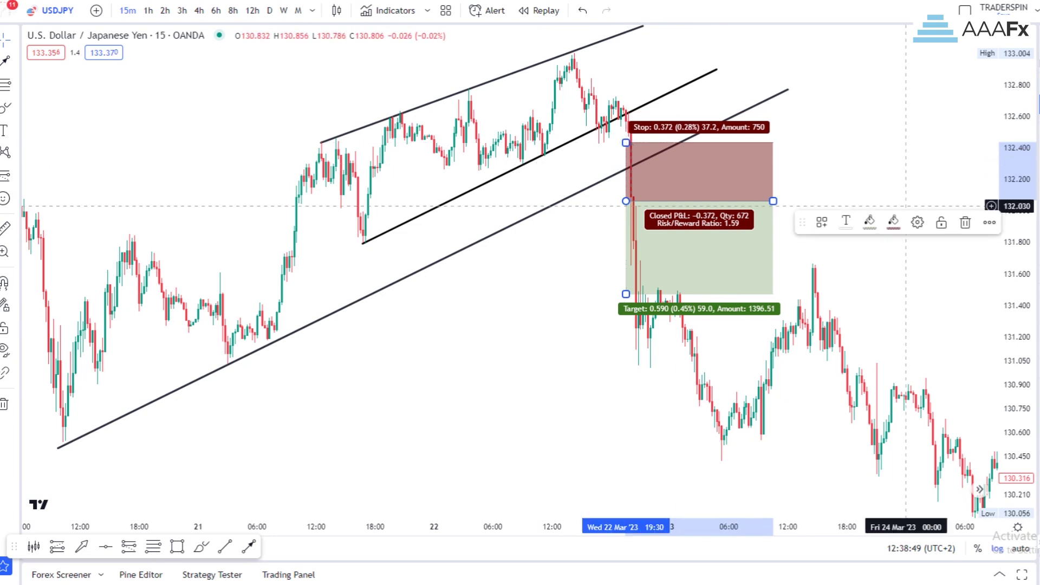
click(964, 222)
Place a short position at about 132.11 in the 22 March breakdown, with its stop about 0.696 above entry
drag(749, 257, 788, 306)
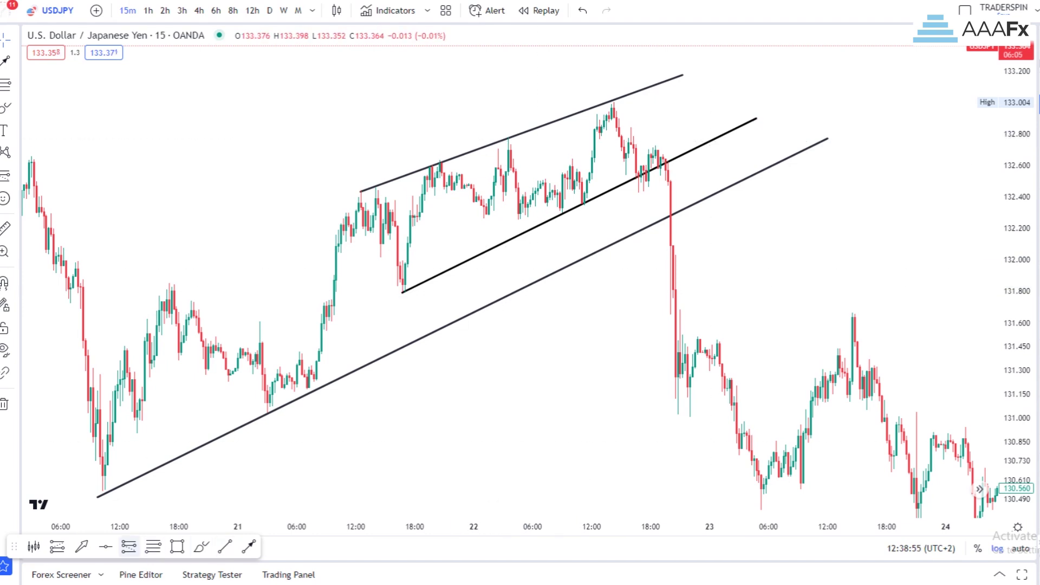
click(128, 546)
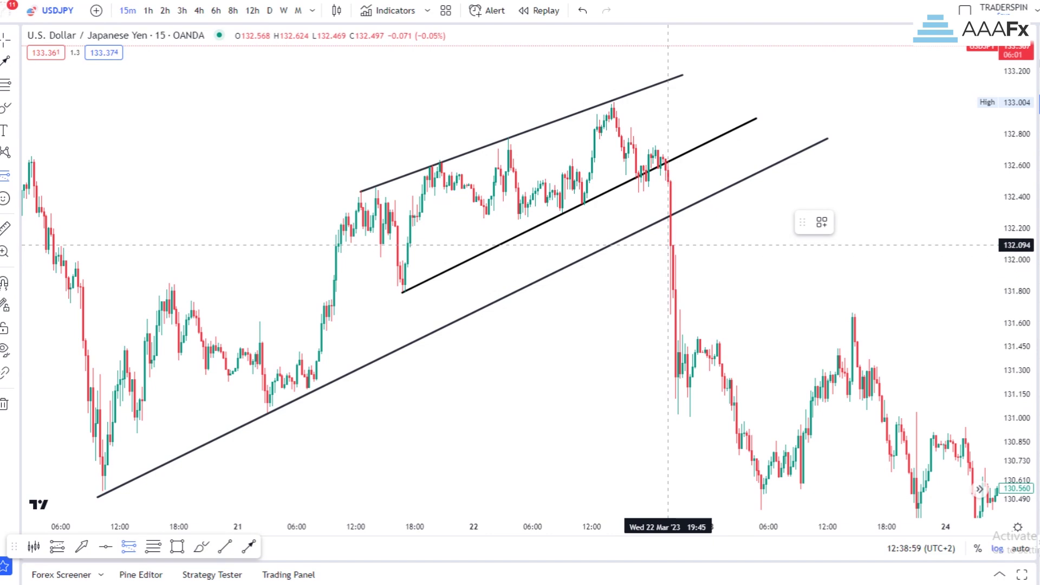
click(668, 244)
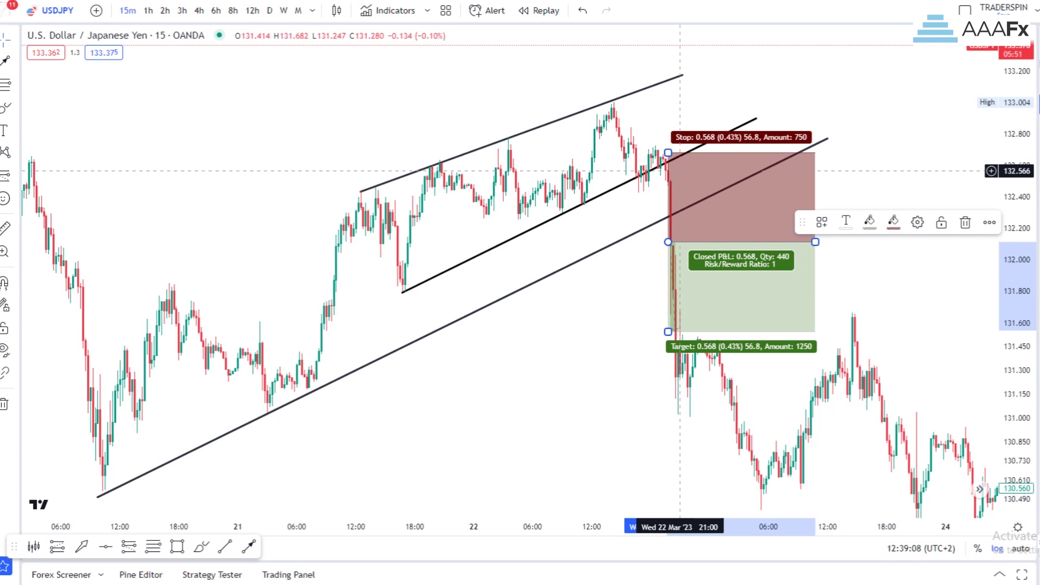
mouse_move(669, 152)
mouse_down()
mouse_move(668, 136)
mouse_move(660, 146)
mouse_up()
click(651, 135)
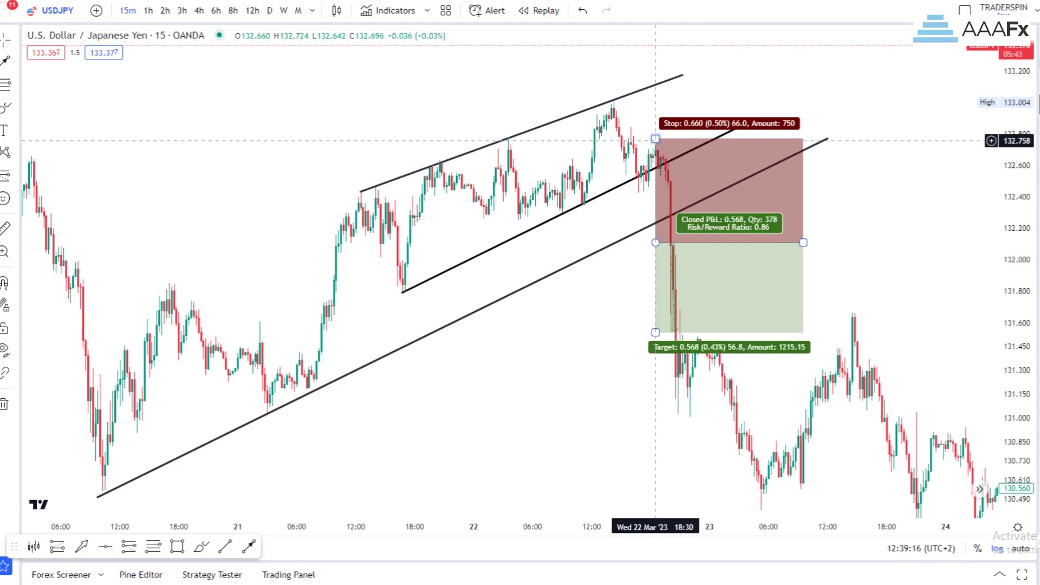
drag(656, 139, 655, 197)
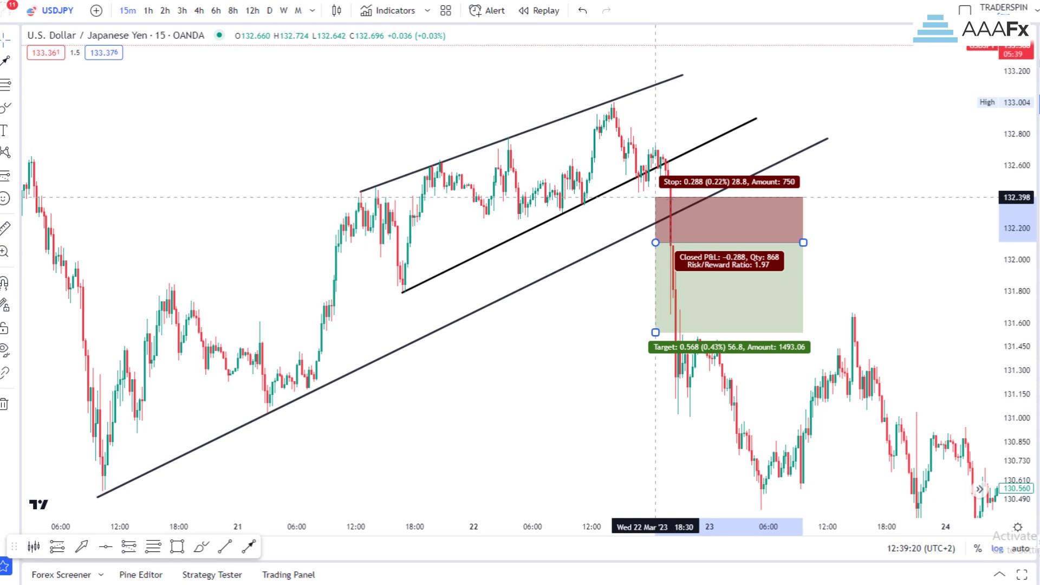
drag(655, 197, 649, 133)
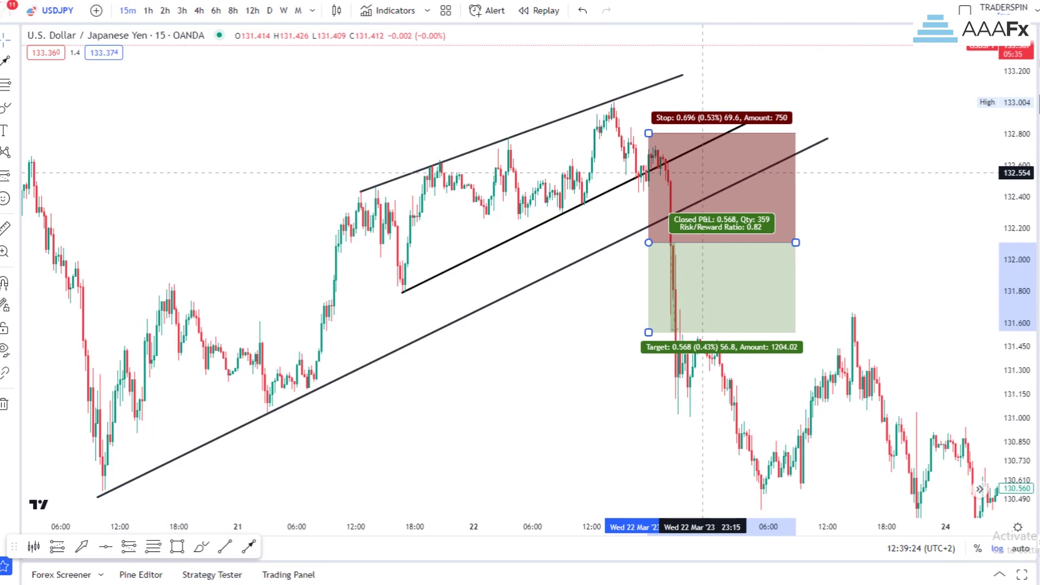
click(679, 90)
Extend the short position's target to about 1.456 below entry, near the 23 March low
scroll(941, 201, up, 1)
click(530, 332)
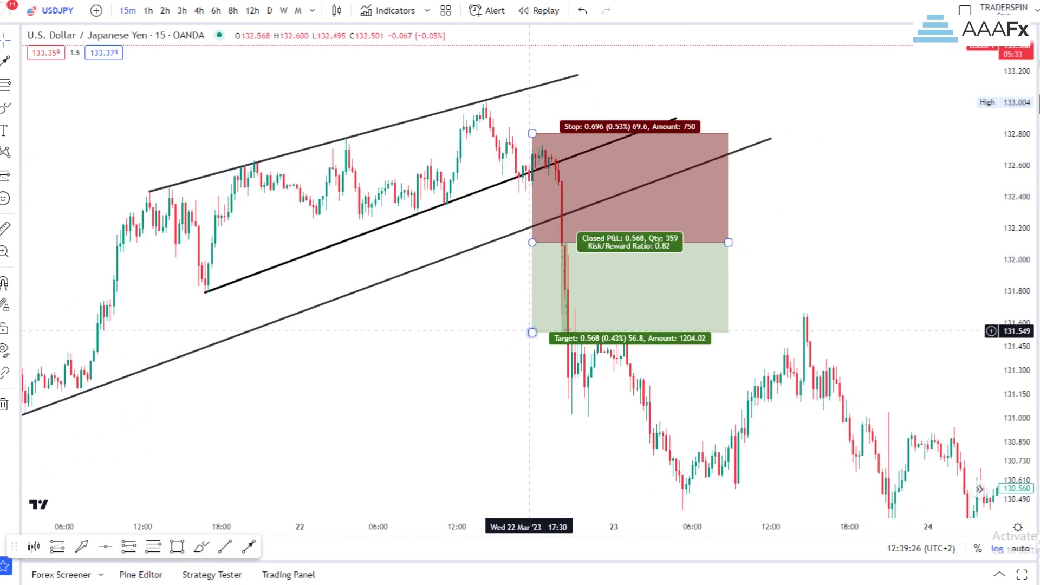
drag(532, 332, 532, 473)
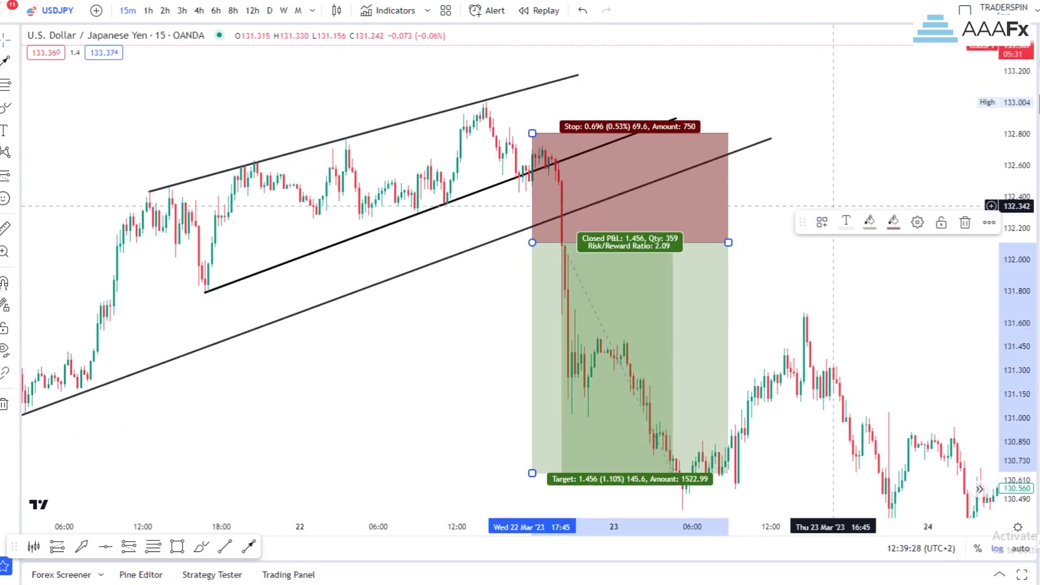
click(834, 206)
Lower the short position's stop to about 0.636 above entry
scroll(813, 233, down, 2)
drag(852, 226, 899, 223)
scroll(899, 223, up, 1)
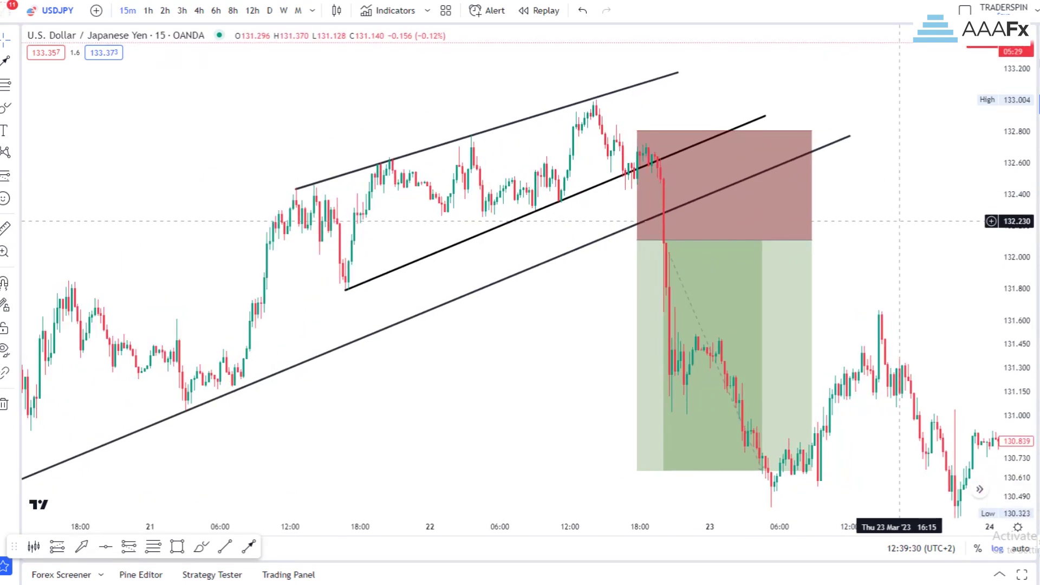
scroll(899, 221, left, 2)
click(674, 139)
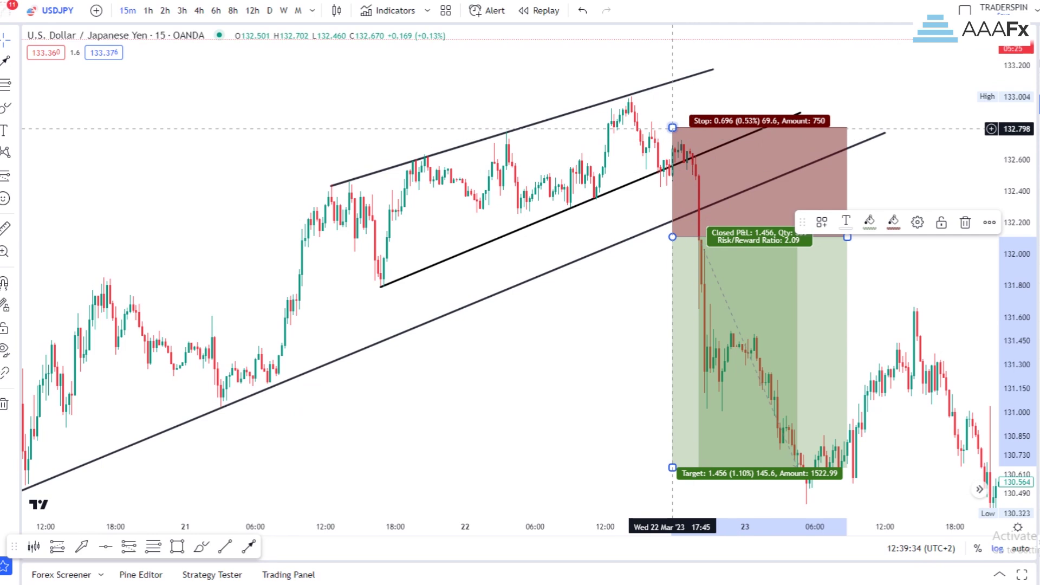
drag(673, 128, 672, 138)
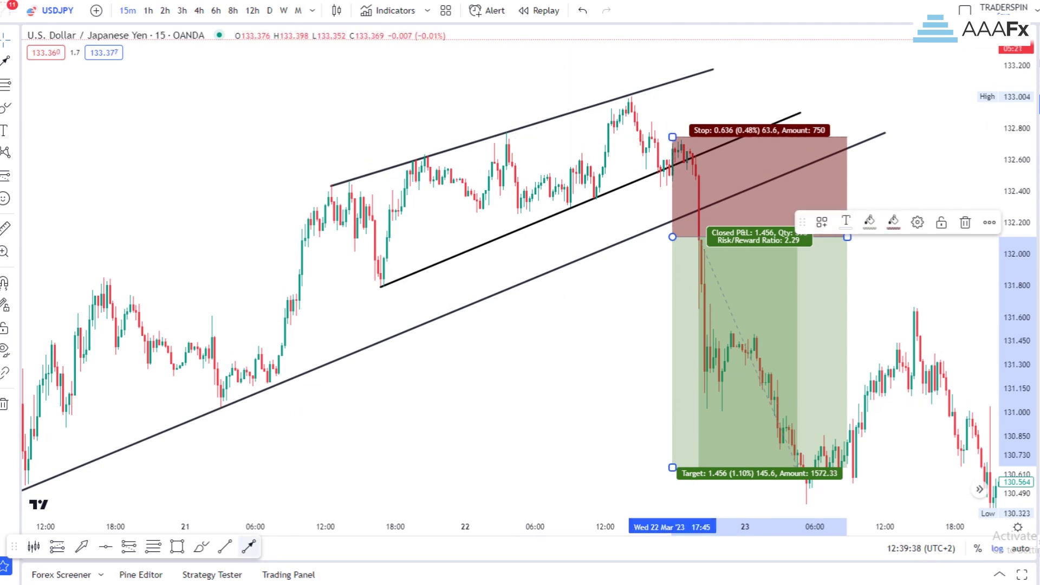
Draw an upward arrow from about 131.5 to the underside of the longer trend line on 22 March
click(599, 283)
click(249, 546)
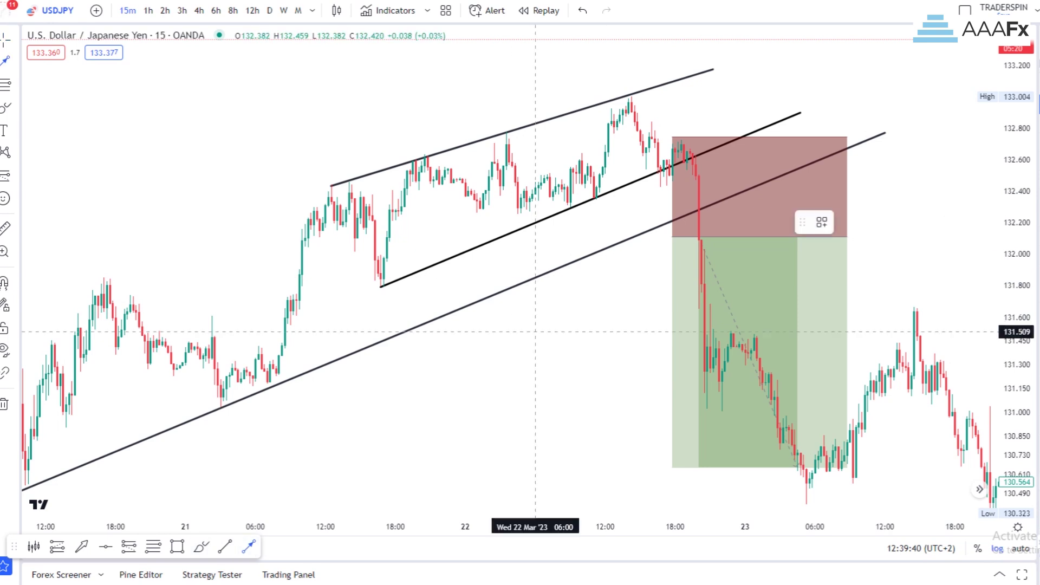
drag(538, 329, 548, 271)
Set the short position's stop to about 0.660 above entry
mouse_move(673, 138)
mouse_down()
mouse_move(672, 200)
mouse_move(672, 132)
mouse_move(661, 126)
mouse_up()
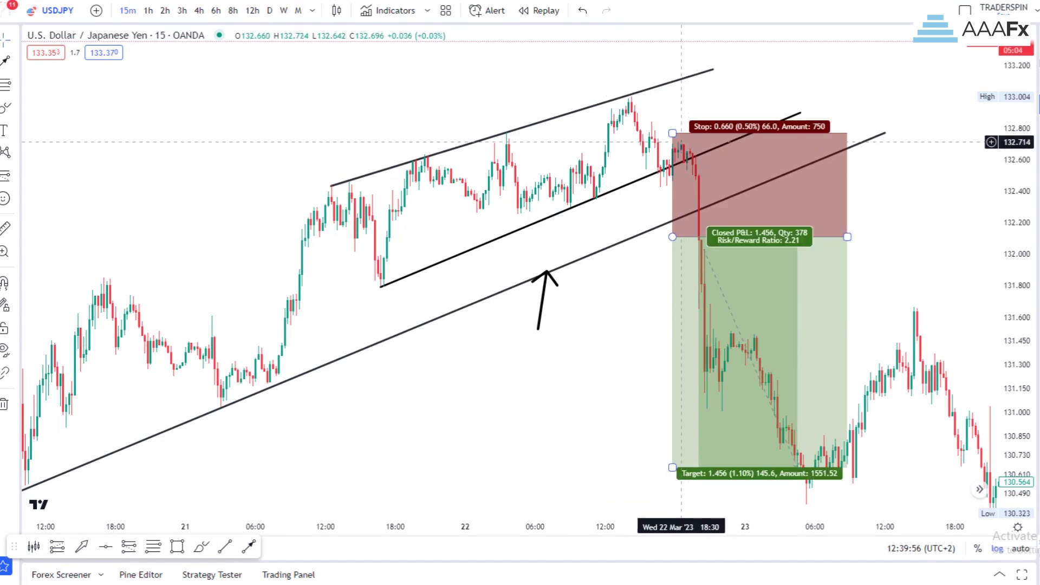
click(599, 199)
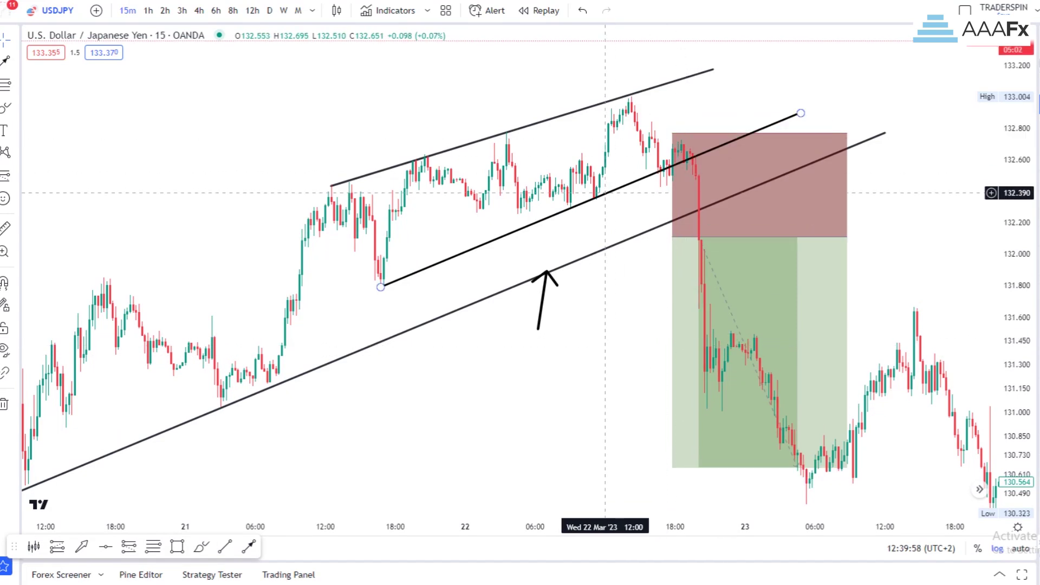
click(894, 139)
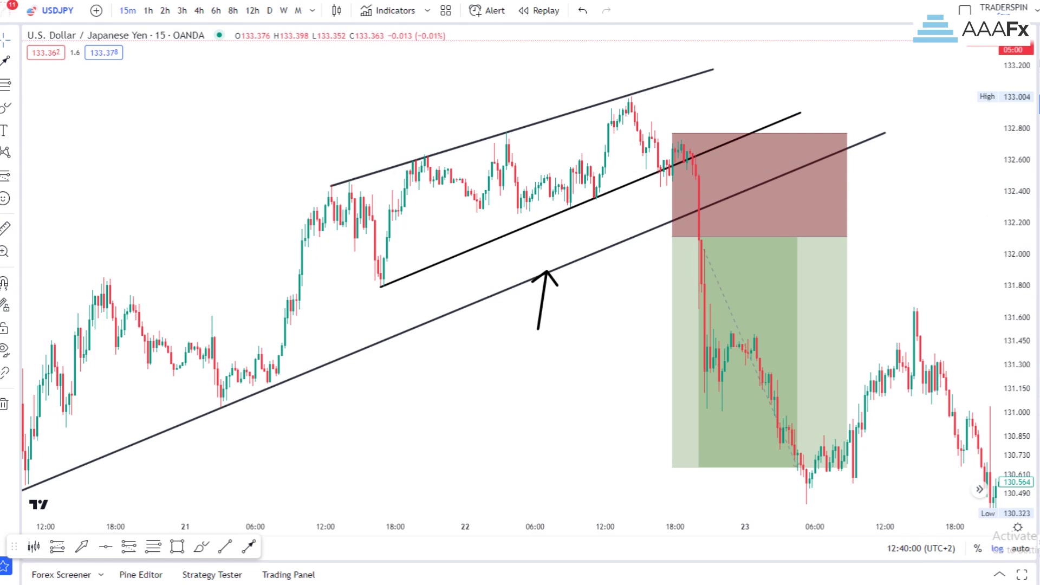
Switch to the GBPUSD 15-minute chart and bring the price action from 12 to 21 April into view
key(Down)
click(5, 404)
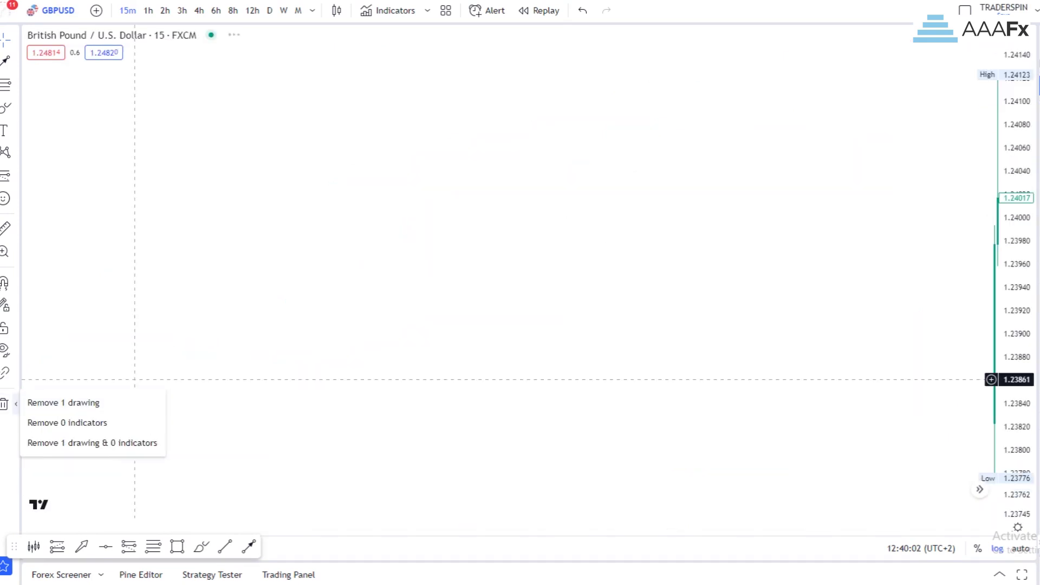
click(134, 379)
scroll(134, 378, down, 2)
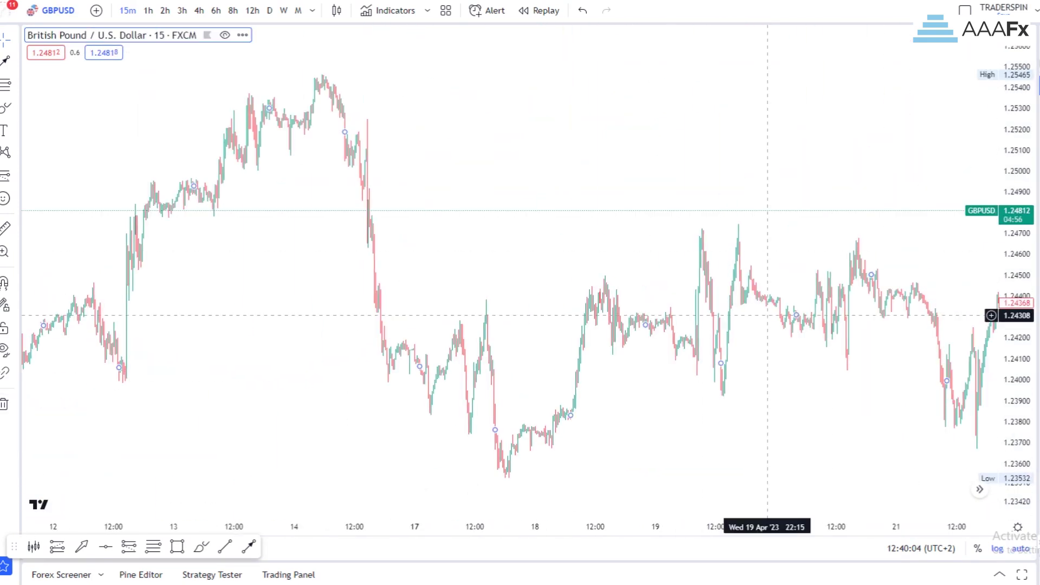
Remove the existing drawings from the GBPUSD chart, including the short horizontal line under the low just before December 2022
scroll(336, 275, down, 5)
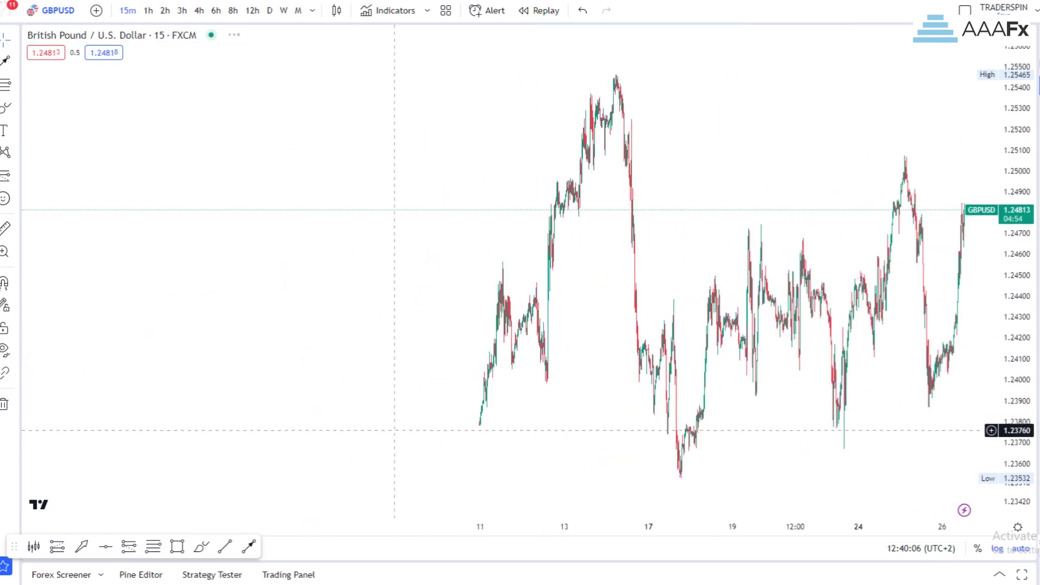
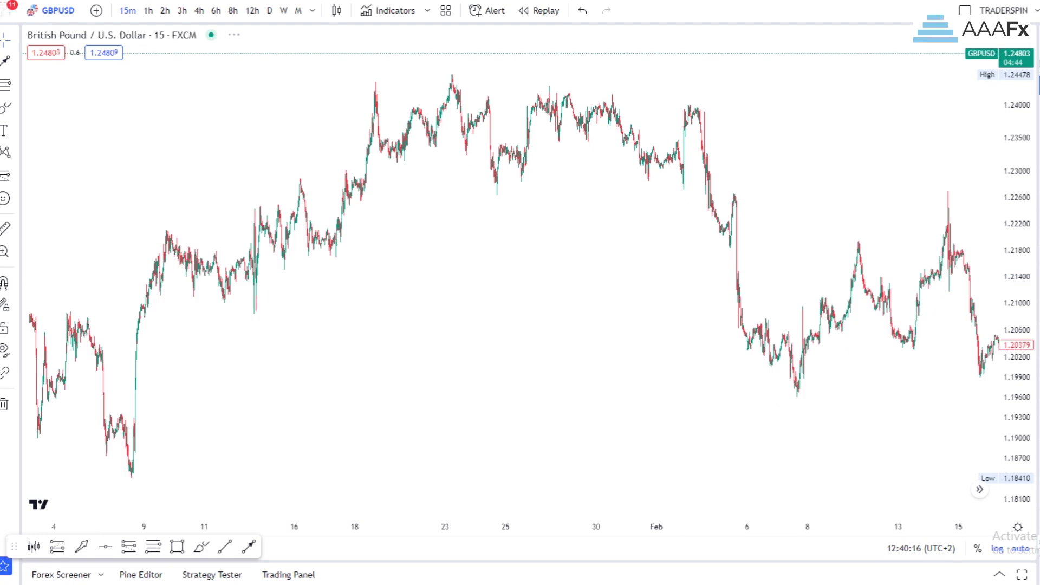
scroll(492, 366, left, 10)
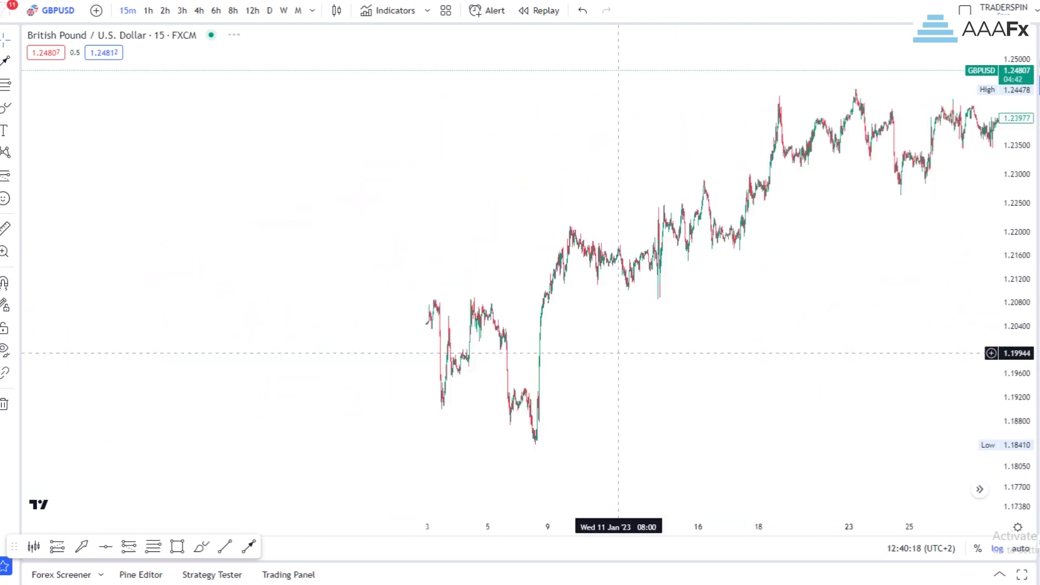
scroll(759, 359, left, 10)
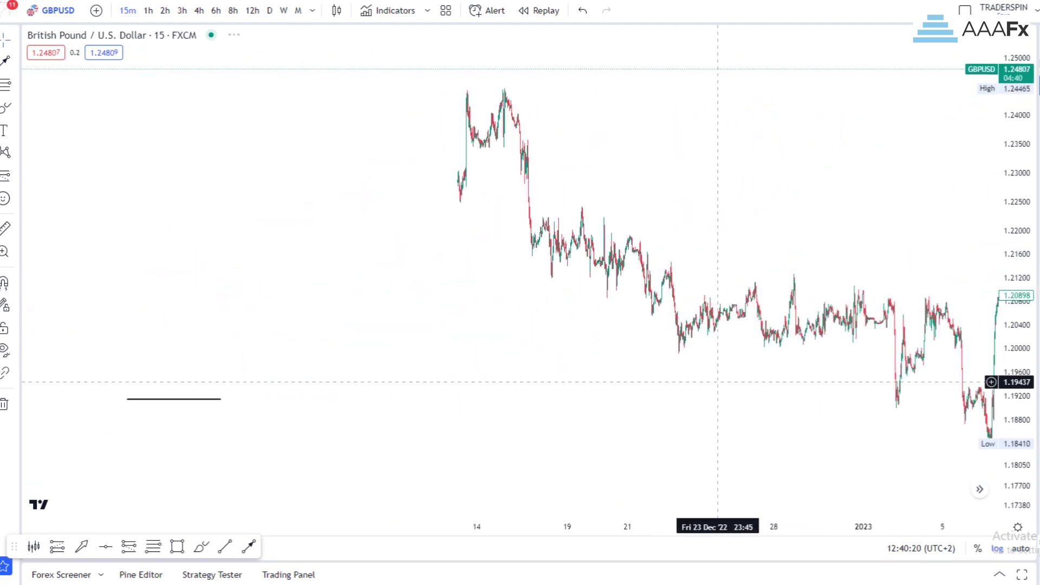
scroll(273, 326, left, 5)
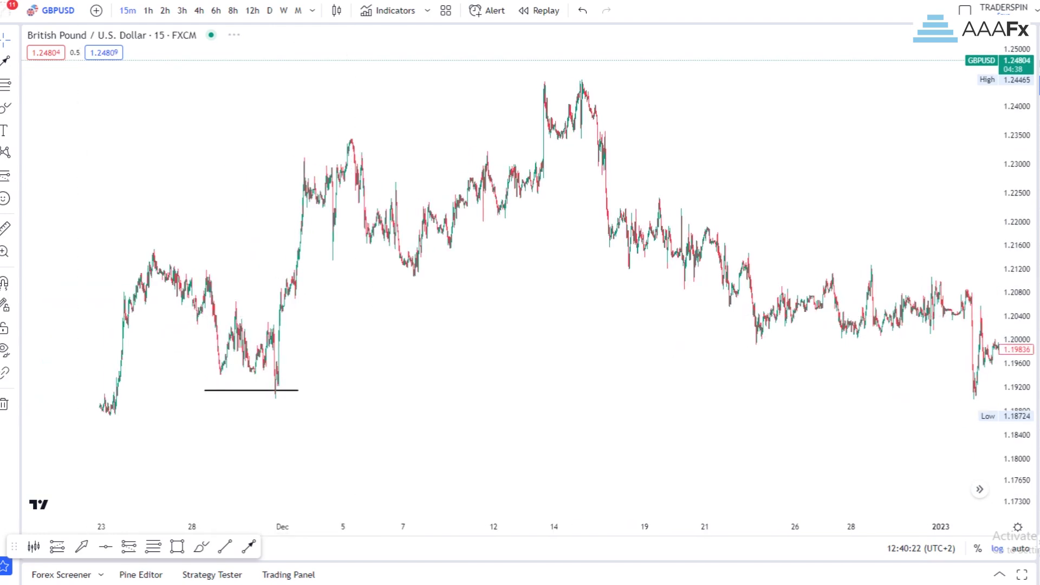
click(15, 404)
click(54, 402)
Circle the sideways price action from about 14 to 23 November 2022 with a freehand brush stroke
scroll(542, 271, left, 10)
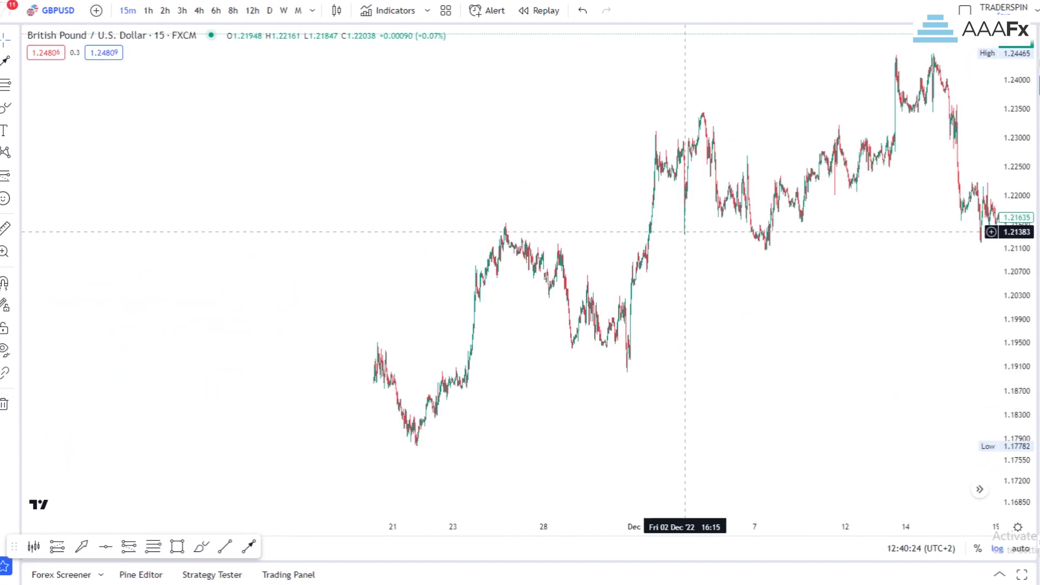
scroll(483, 337, left, 5)
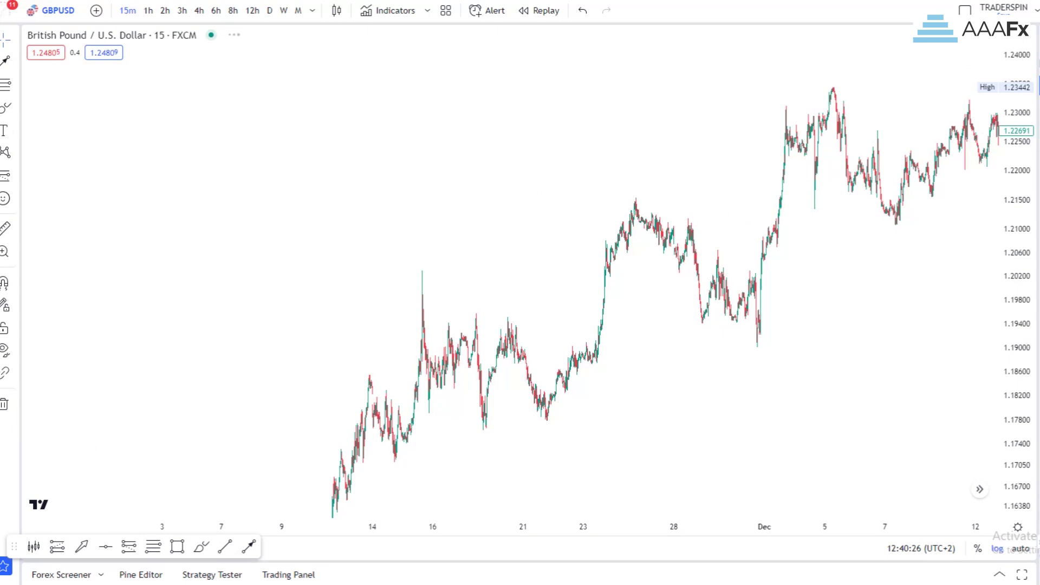
scroll(766, 359, up, 3)
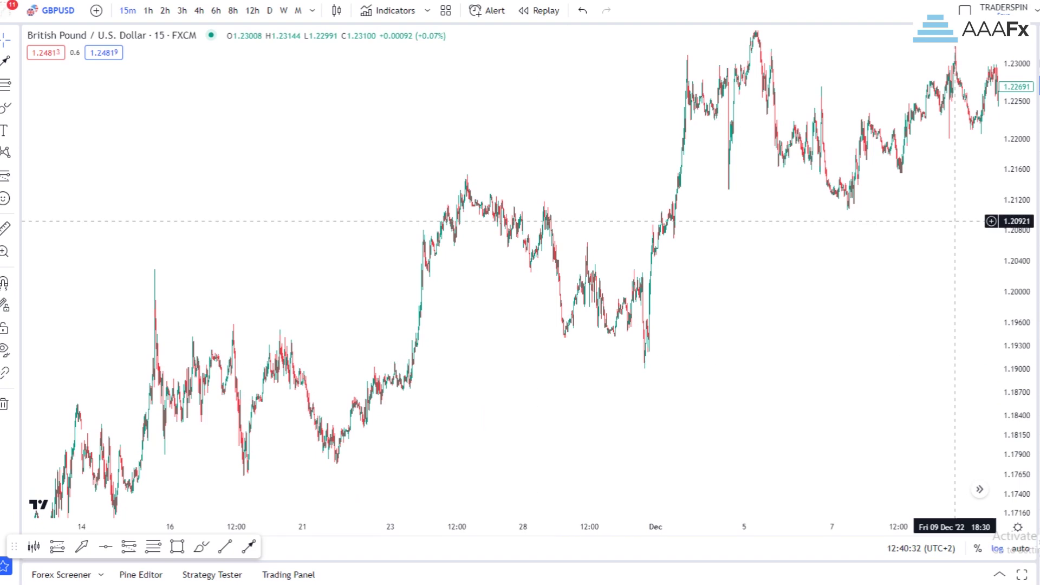
scroll(924, 329, left, 2)
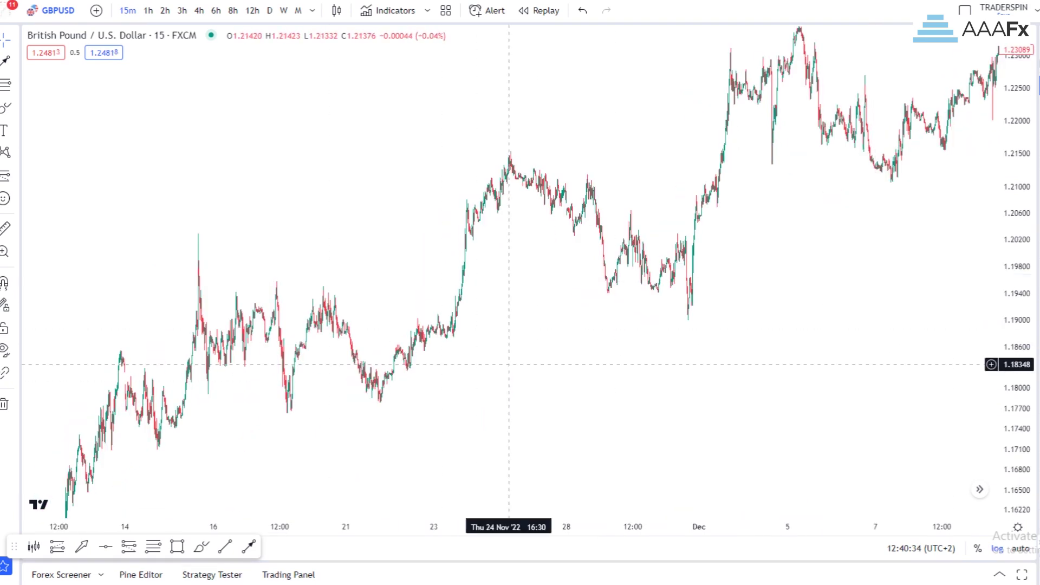
scroll(532, 425, left, 8)
click(201, 546)
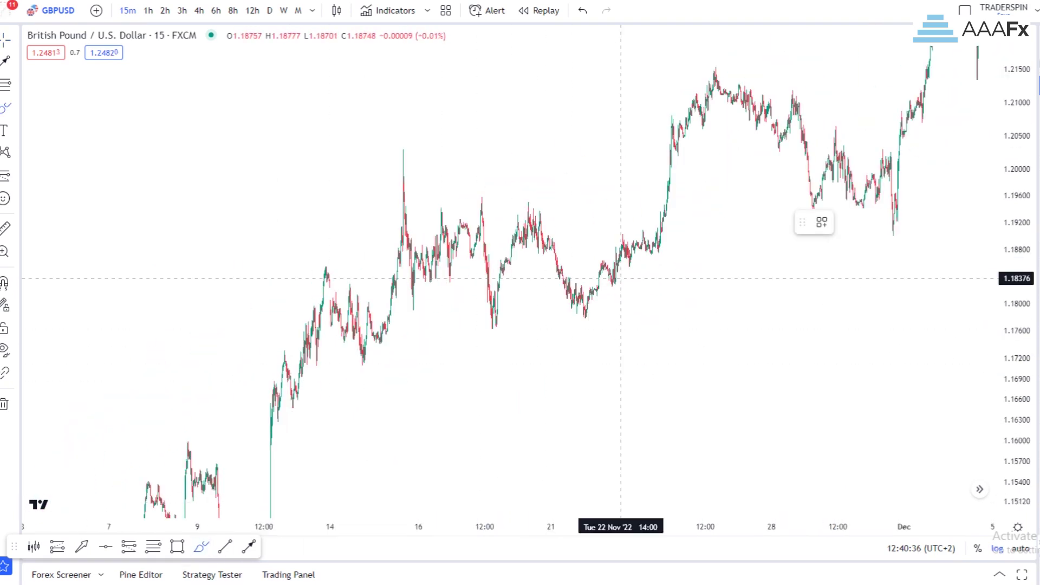
mouse_move(653, 283)
mouse_down()
mouse_move(421, 154)
mouse_move(472, 379)
mouse_move(620, 216)
mouse_up()
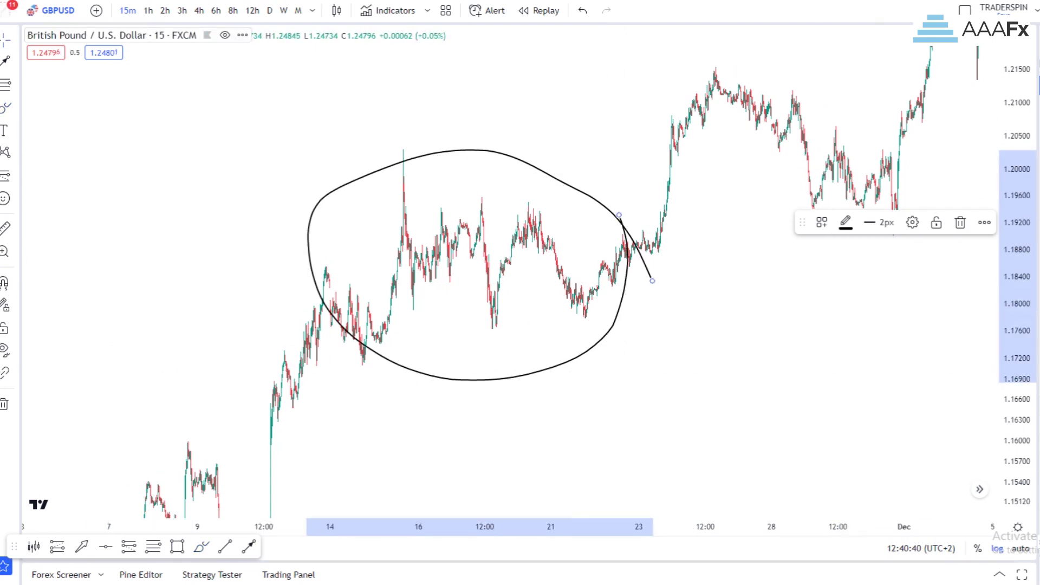
Circle the pullback from about 24 November to 1 December 2022 with a second freehand brush stroke
click(7, 39)
click(57, 41)
drag(536, 146, 372, 208)
click(202, 547)
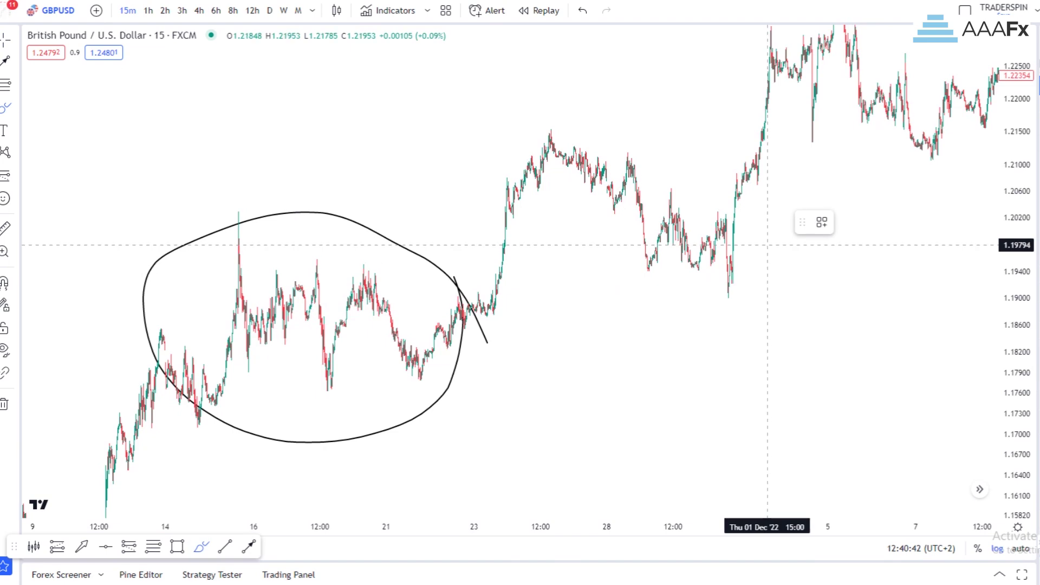
mouse_move(759, 234)
mouse_down()
mouse_move(749, 142)
mouse_move(569, 89)
mouse_move(518, 165)
mouse_up()
Remove both freehand circles and delete the stray brush stroke drawn below the early-December prices
click(5, 404)
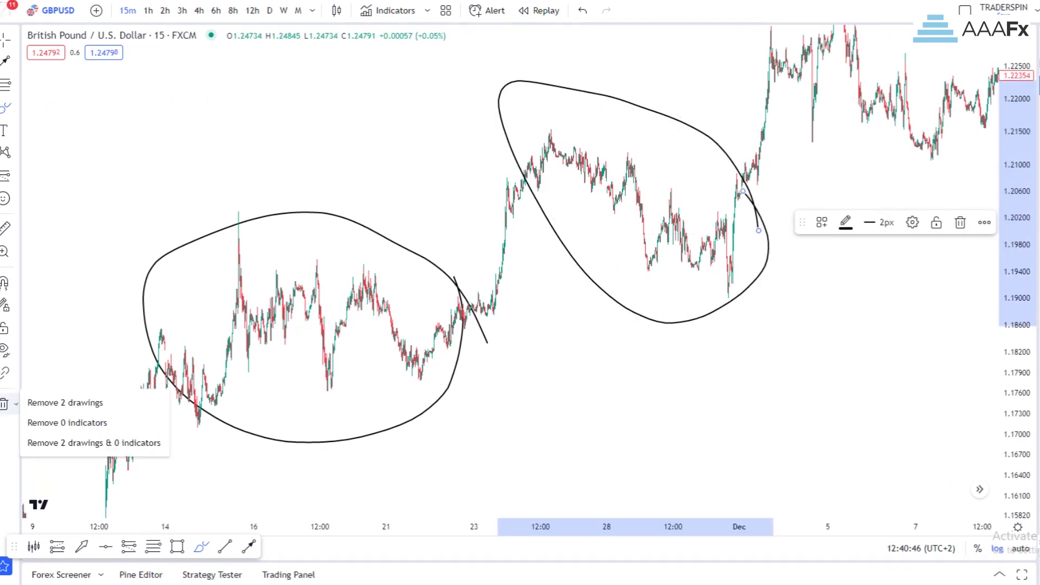
click(65, 403)
click(841, 455)
drag(851, 388, 710, 406)
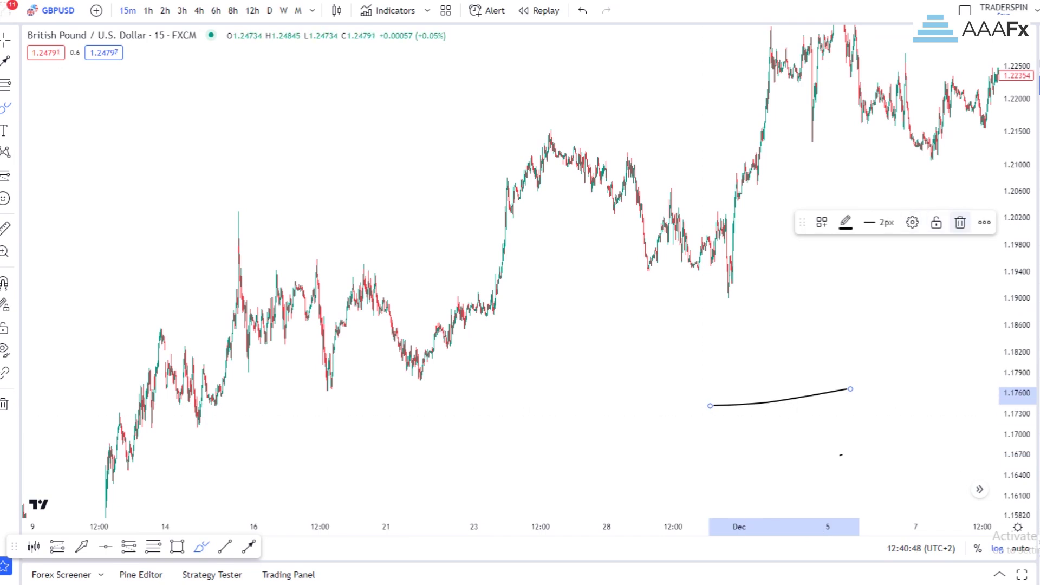
click(960, 222)
Draw a falling trend line from the 24 November high at about 1.2153 to about 1.2015 on 5 December
click(225, 547)
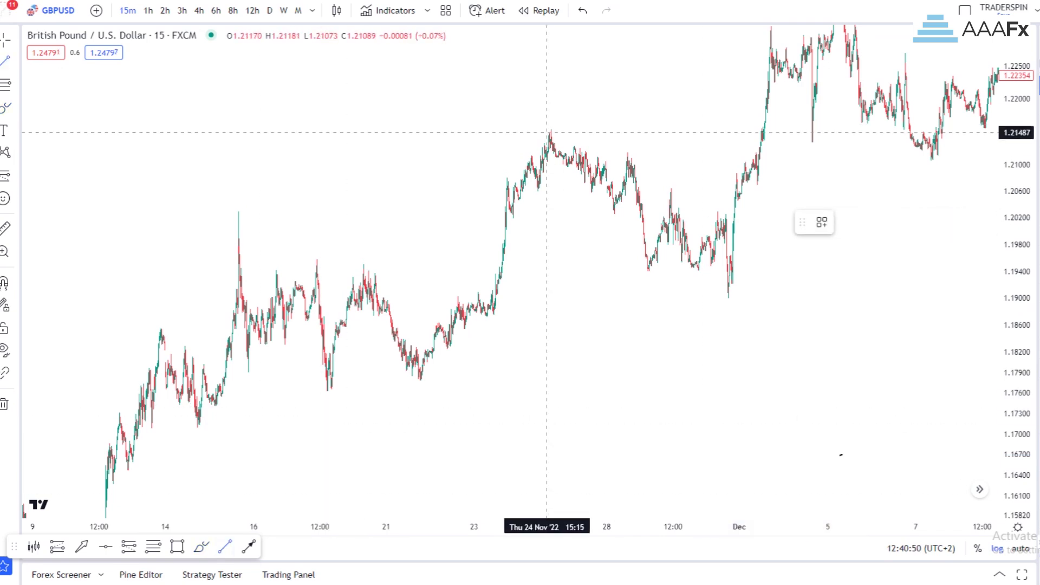
click(553, 130)
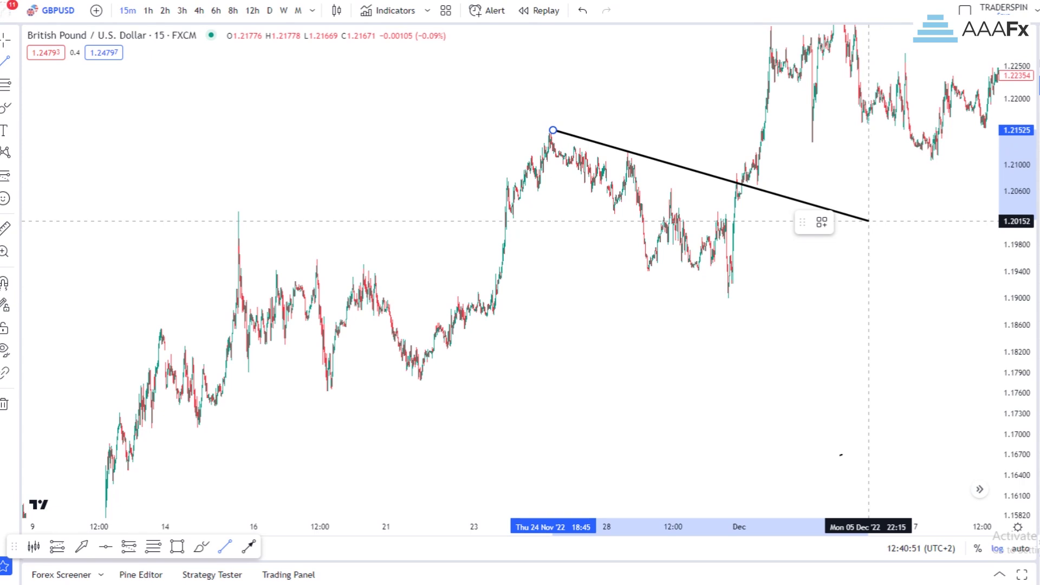
click(869, 221)
click(896, 265)
Draw a lower trend line from the 28 November low at about 1.1944 to about 1.185 on 5 December
scroll(896, 265, up, 5)
drag(741, 299, 811, 325)
scroll(780, 338, down, 5)
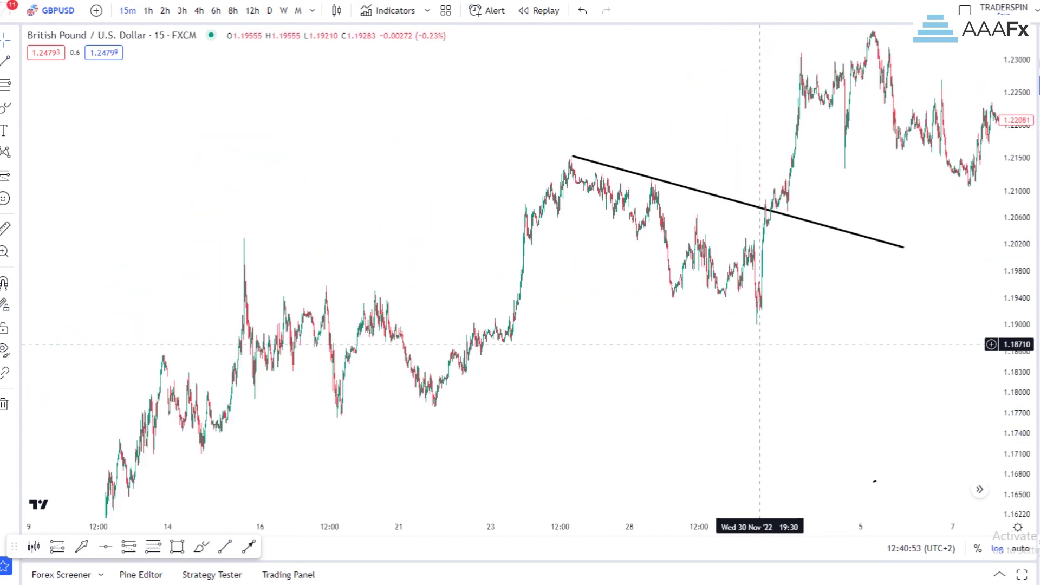
scroll(760, 344, down, 2)
key(alt+t)
click(702, 295)
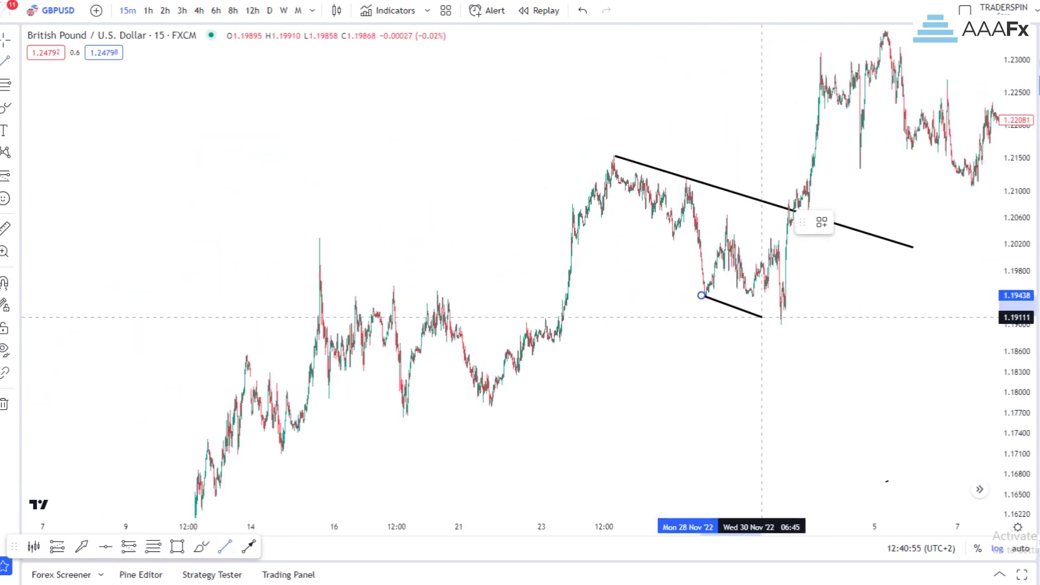
click(908, 360)
Shorten the upper trend line slightly so it ends at about 1.2016 on 5 December
click(885, 285)
drag(899, 343, 775, 351)
scroll(516, 316, up, 4)
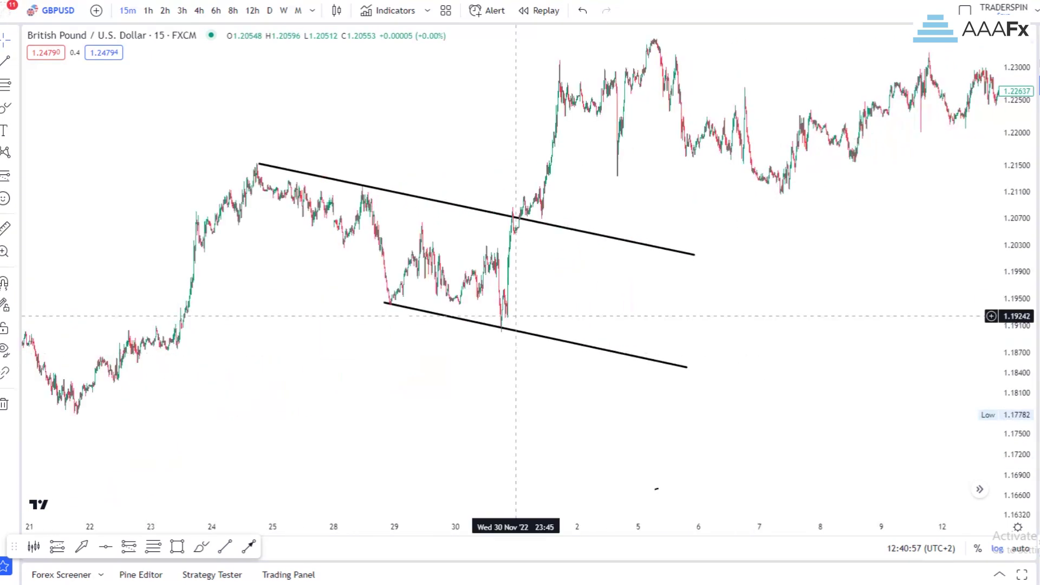
drag(525, 310, 708, 360)
scroll(709, 360, up, 3)
drag(1015, 386, 1014, 293)
drag(673, 379, 692, 376)
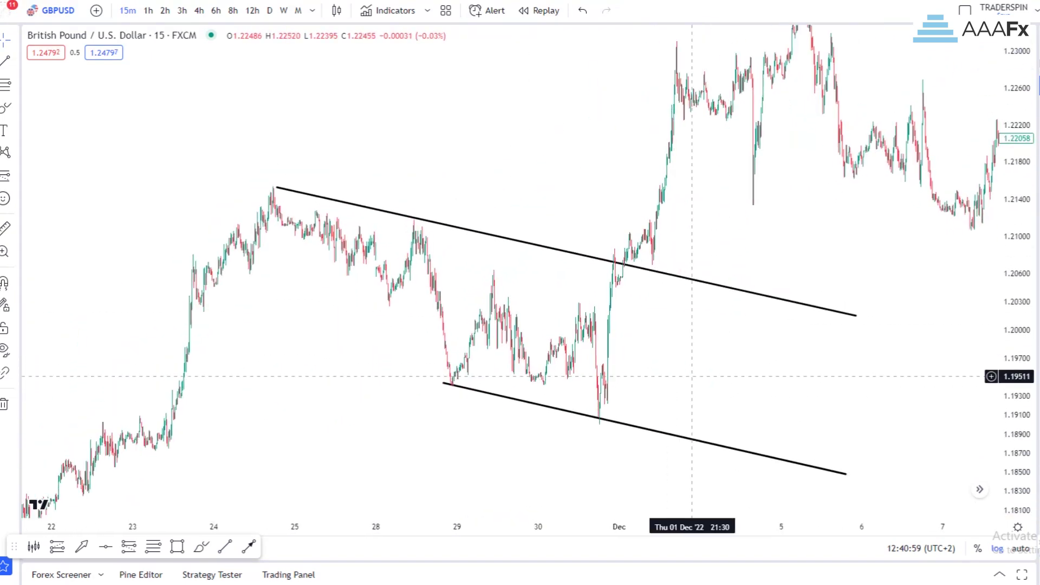
scroll(692, 376, left, 1)
click(862, 313)
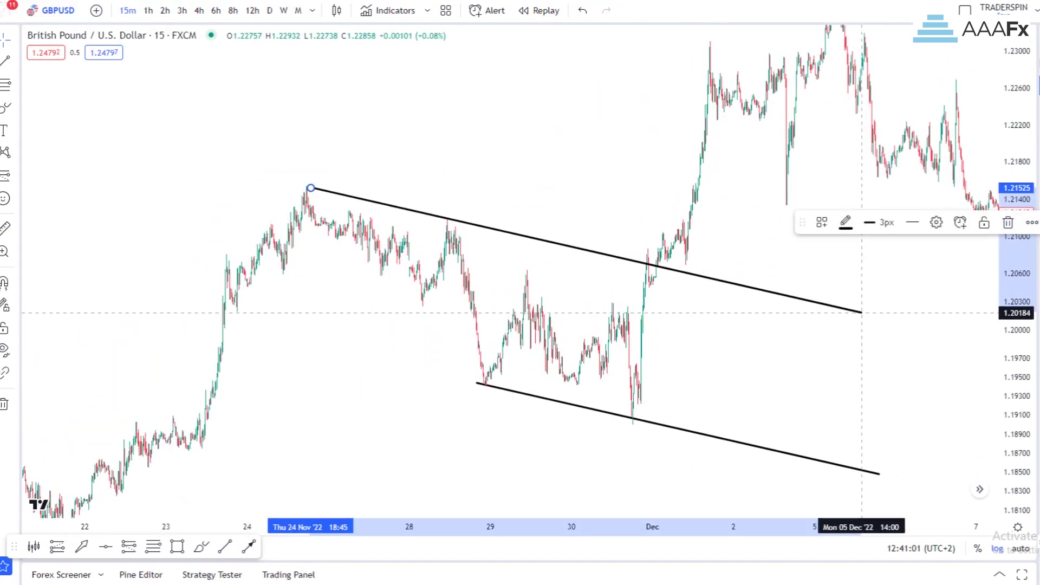
drag(862, 313, 852, 313)
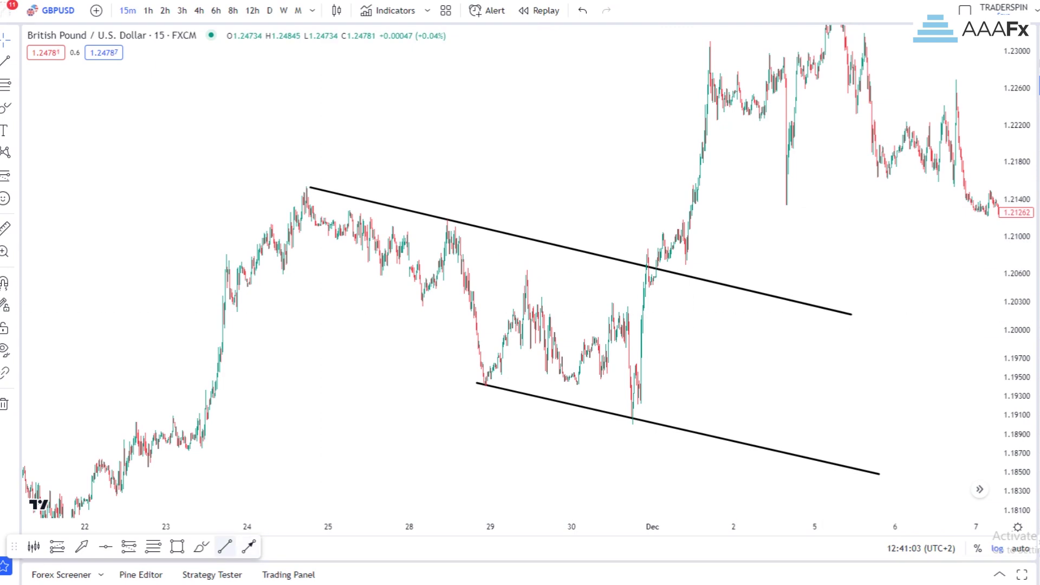
Draw a downward arrow to the 30 November breakout at the upper trend line and shift it slightly away from the candles
click(249, 546)
click(588, 203)
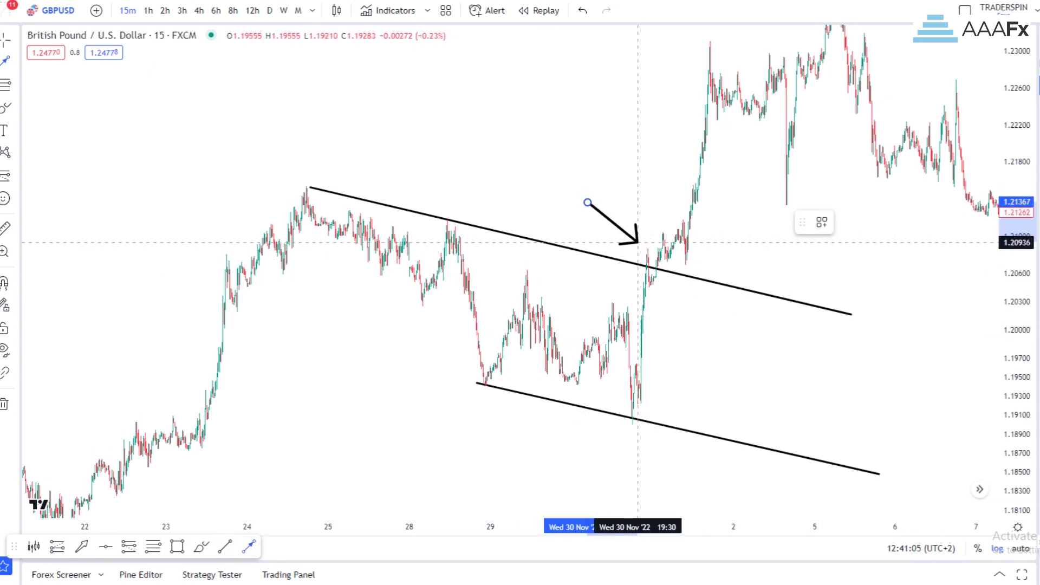
click(652, 270)
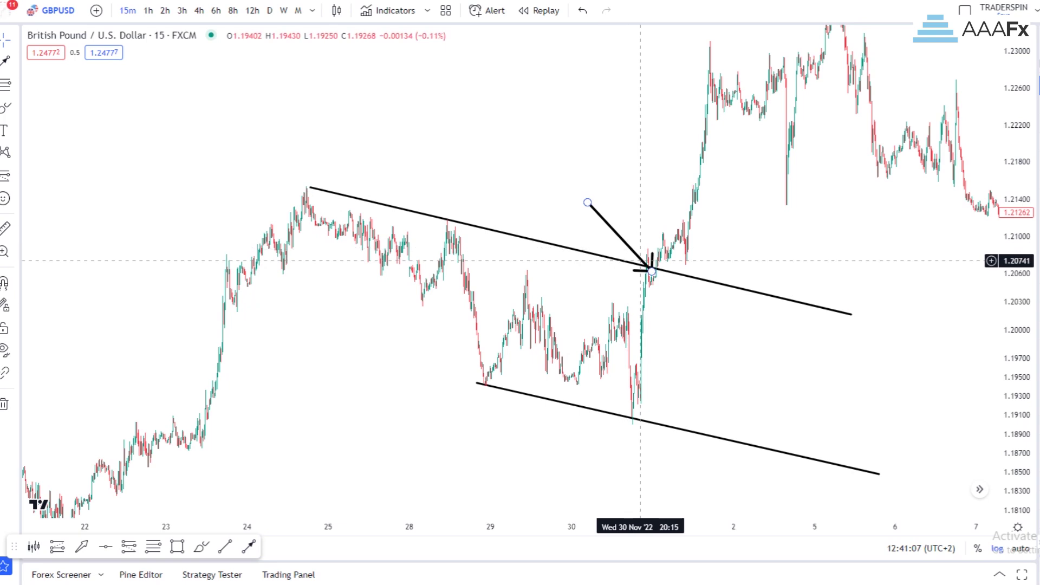
drag(625, 243, 614, 228)
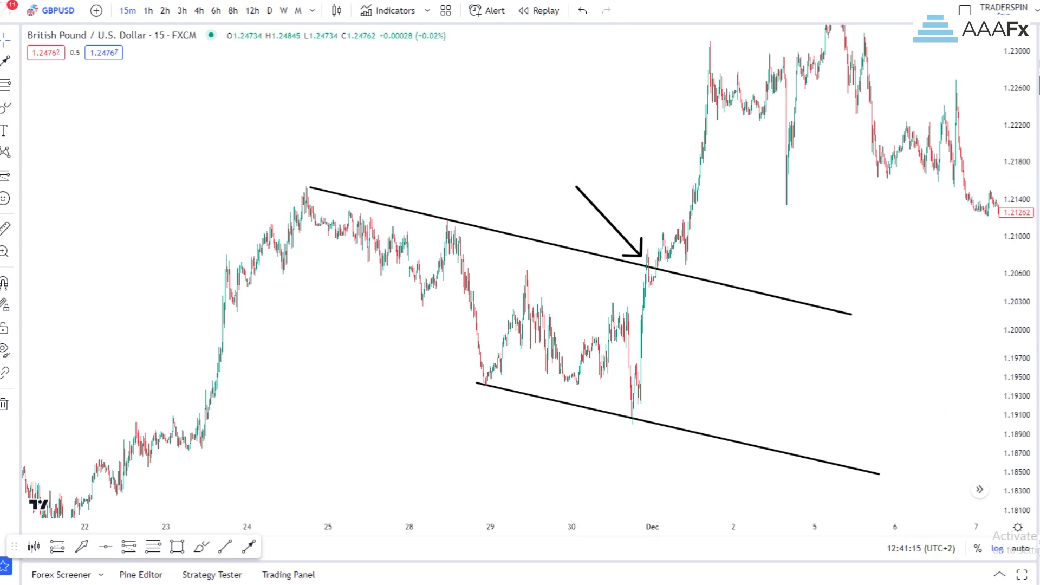
Move the upper trend line's start to the 28 November high at about 1.2119 and its end to about 1.196 on 2 December
drag(1011, 299, 1011, 235)
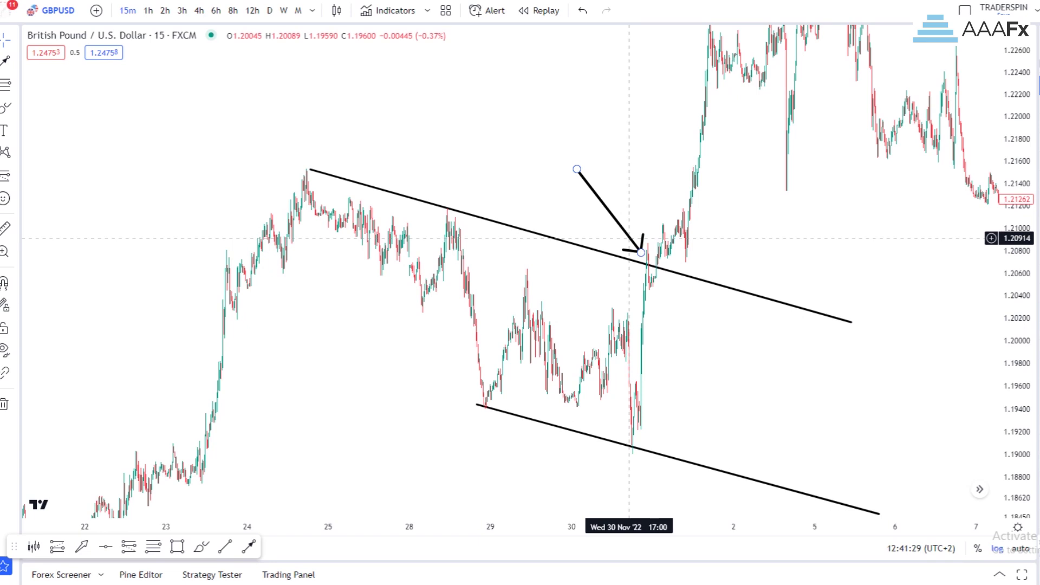
click(522, 274)
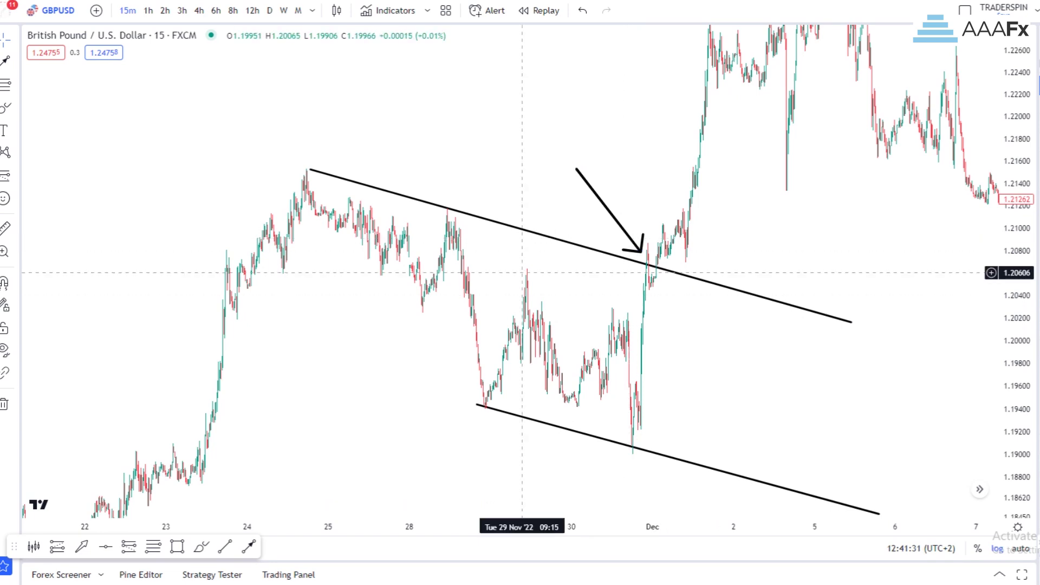
drag(311, 170, 442, 207)
click(739, 265)
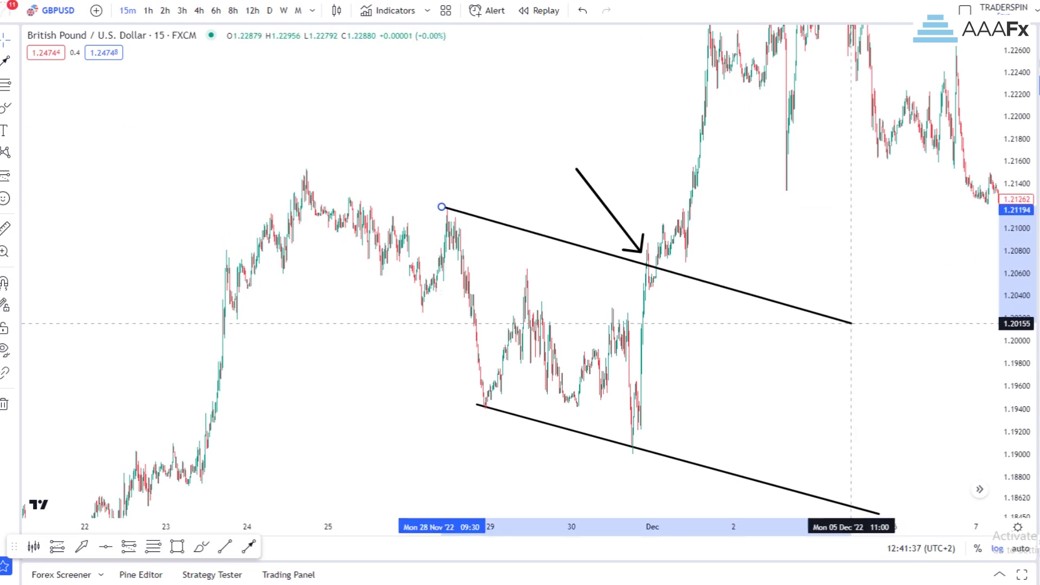
drag(851, 323, 755, 388)
Delete the arrow pointing at the 30 November breakout
scroll(786, 268, up, 5)
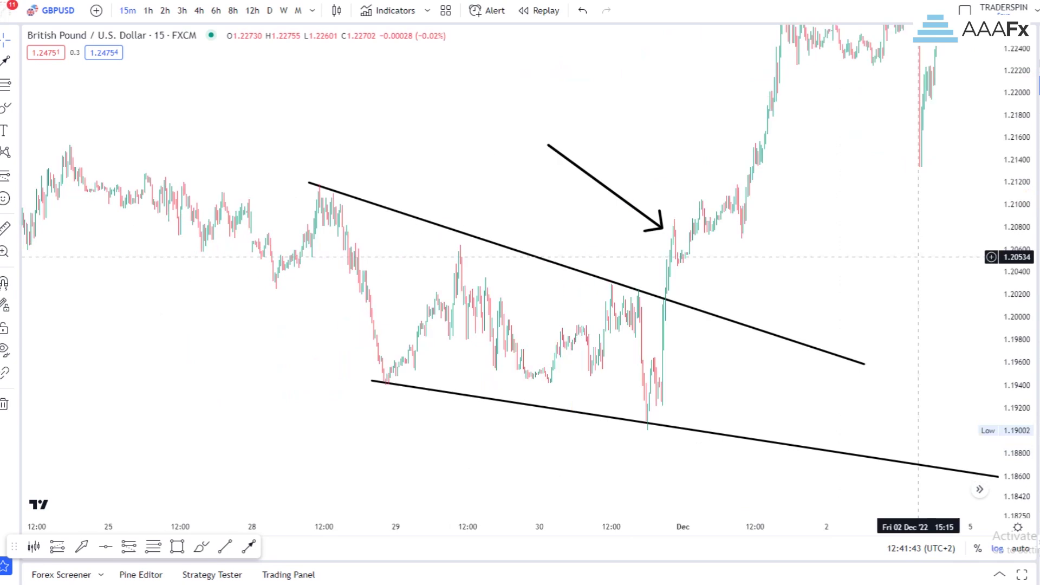
scroll(597, 228, up, 3)
click(498, 222)
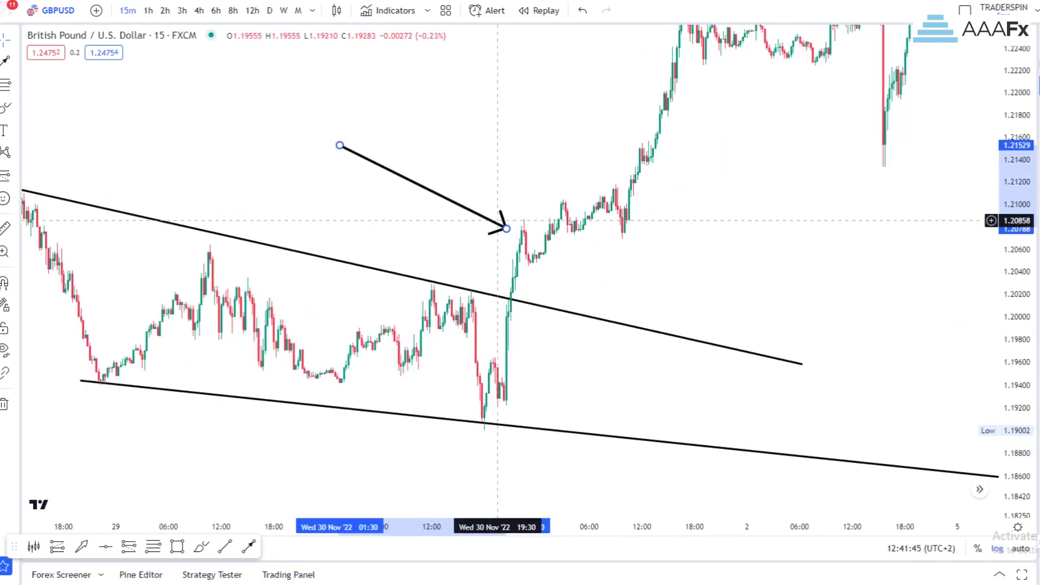
click(1008, 223)
scroll(646, 272, down, 4)
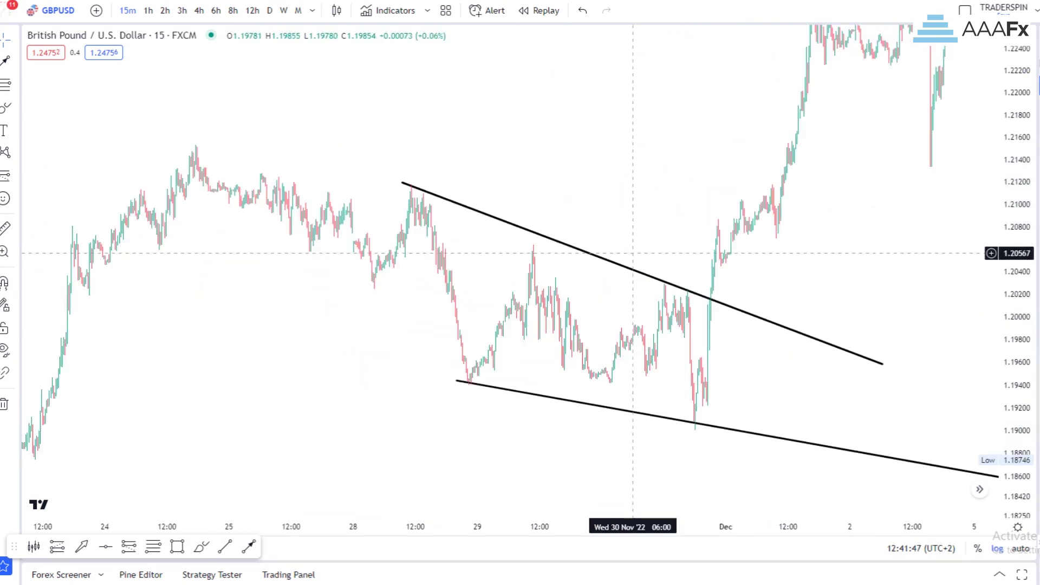
scroll(646, 271, down, 2)
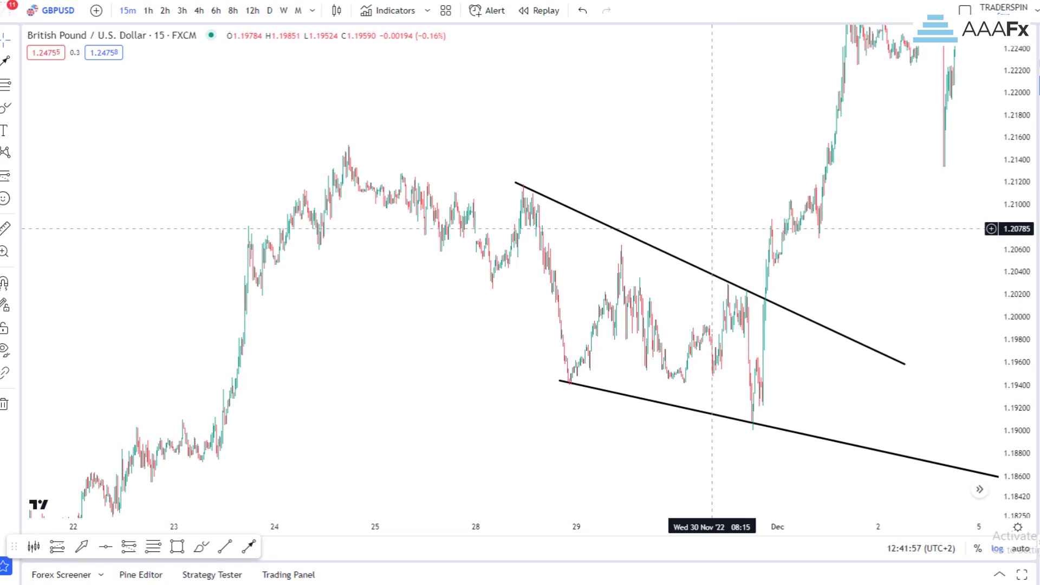
scroll(726, 241, up, 3)
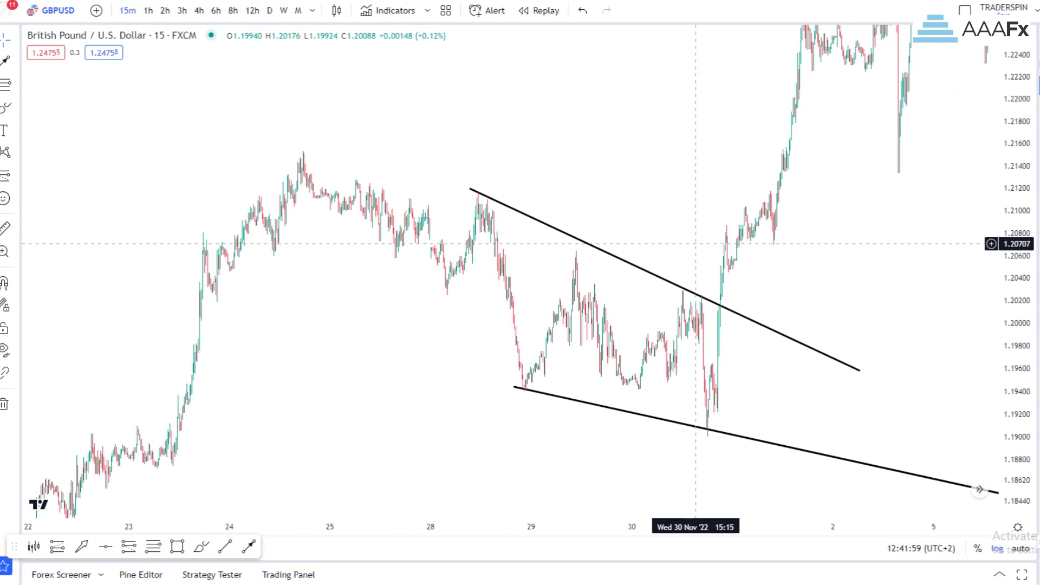
scroll(782, 297, up, 2)
scroll(782, 297, down, 3)
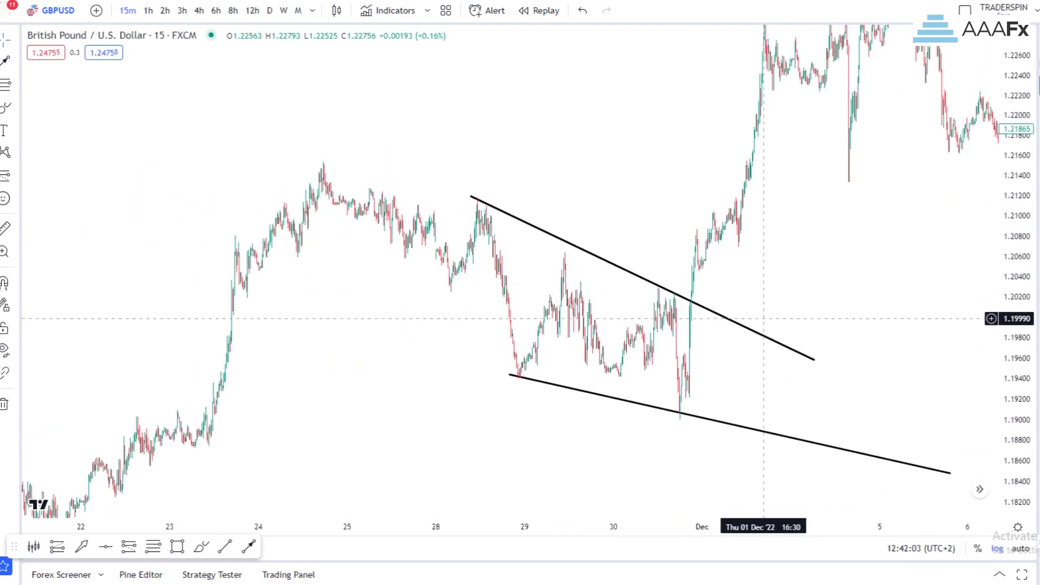
scroll(681, 330, up, 2)
scroll(674, 333, up, 3)
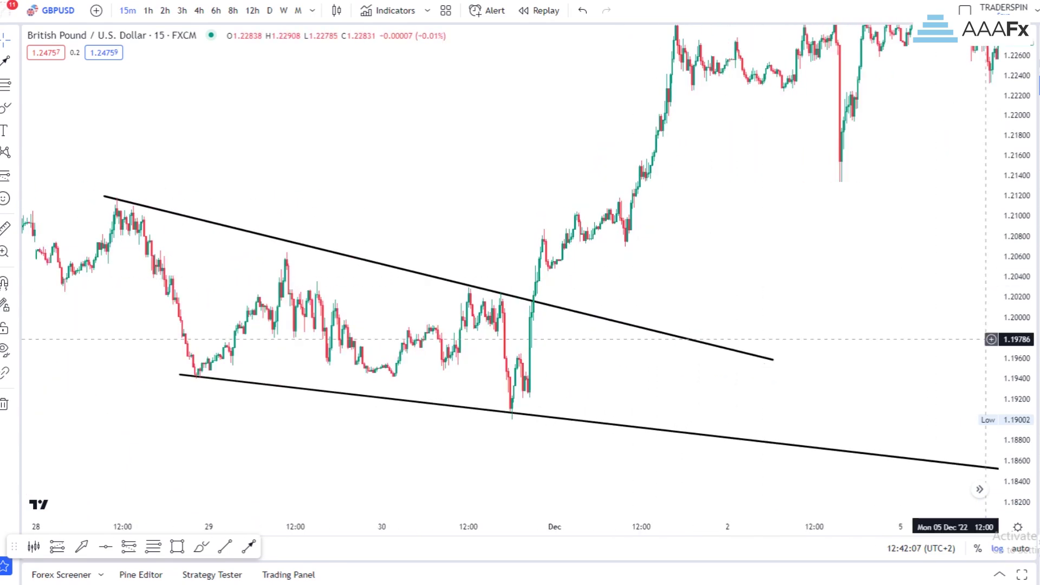
Draw an upward arrow along the 30 November breakout from about 1.1978 to about 1.205
drag(862, 298, 916, 298)
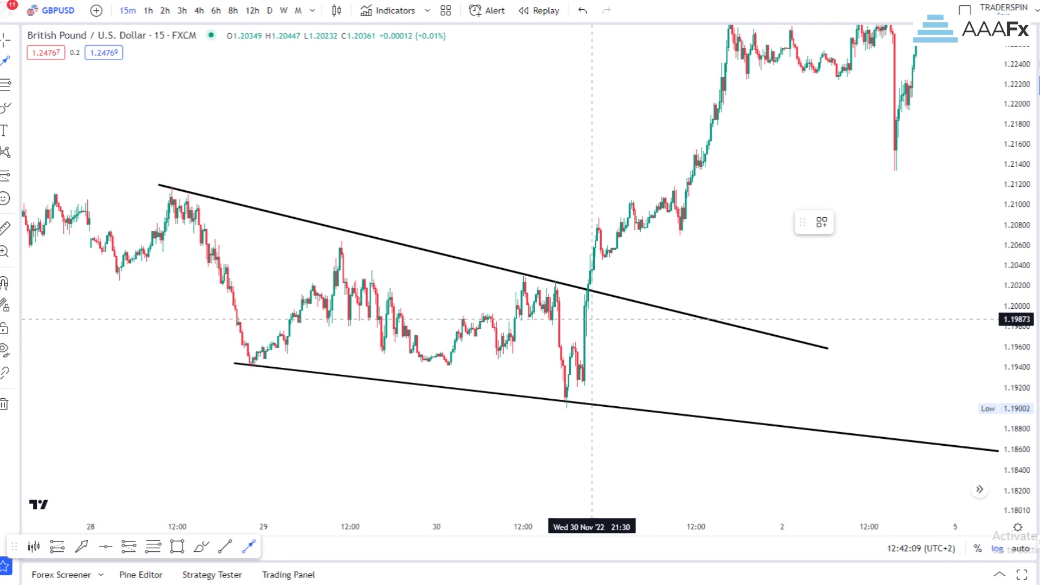
drag(584, 329, 595, 254)
Draw a trend line from the 24 November high at 1.21536 across the 28 November high to about 1.2026 late on 2 December
scroll(568, 186, down, 3)
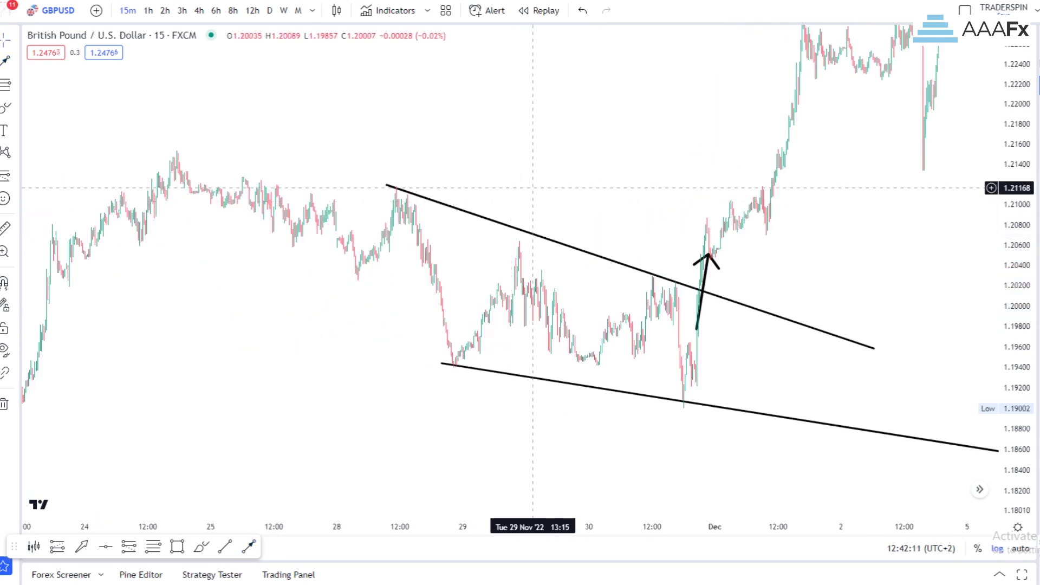
click(225, 546)
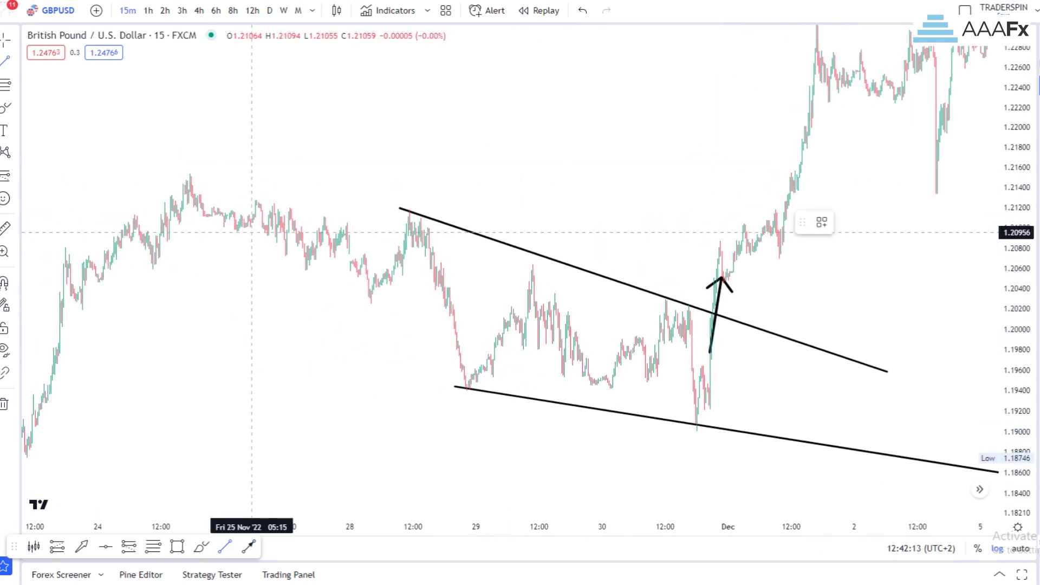
click(190, 174)
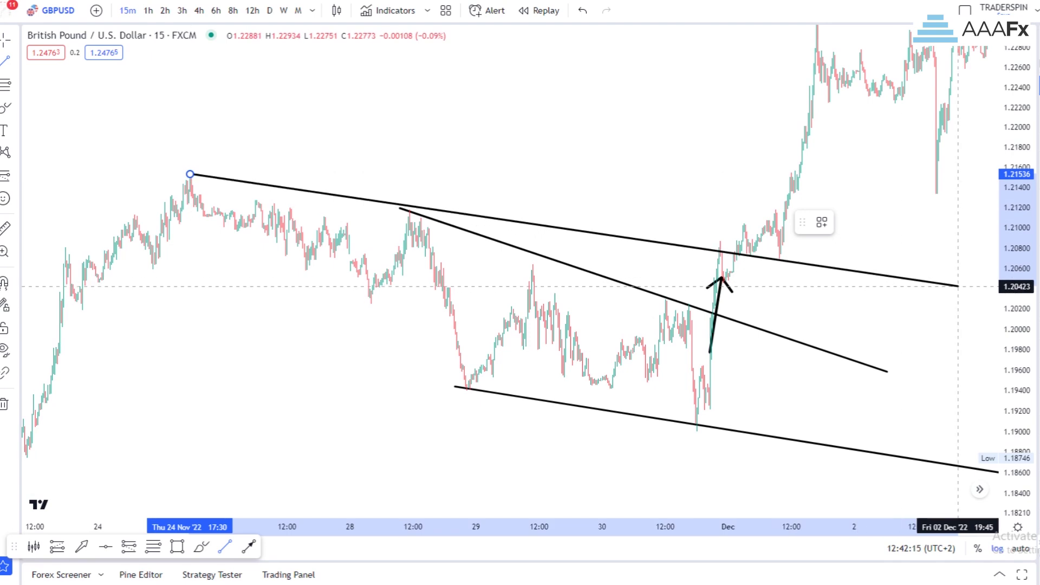
click(969, 303)
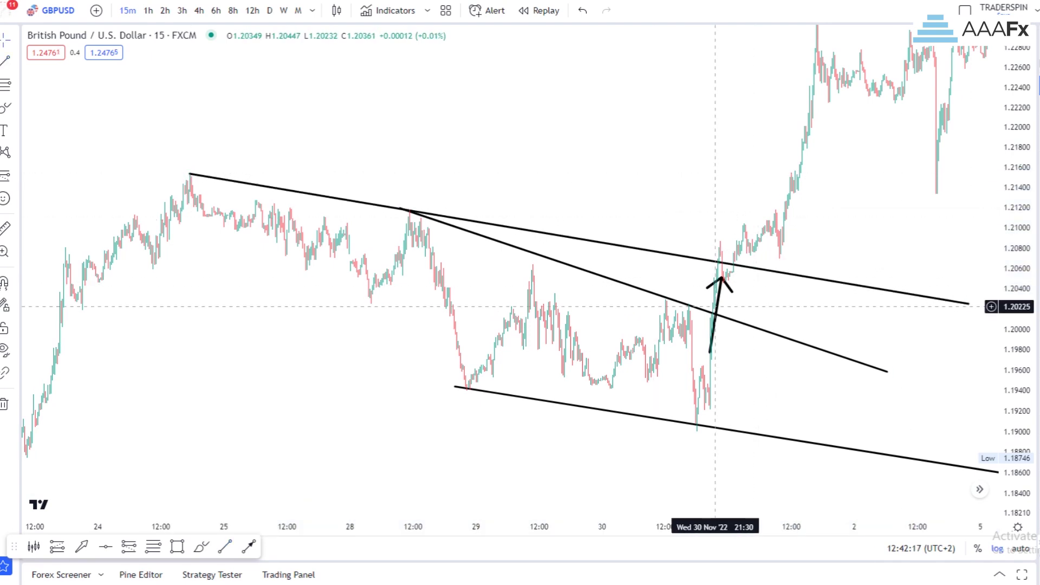
Extend the upward arrow's tip to 1.20671 at the longer trend line and draw a downward arrow from there to about 1.192 on 1 December
click(720, 275)
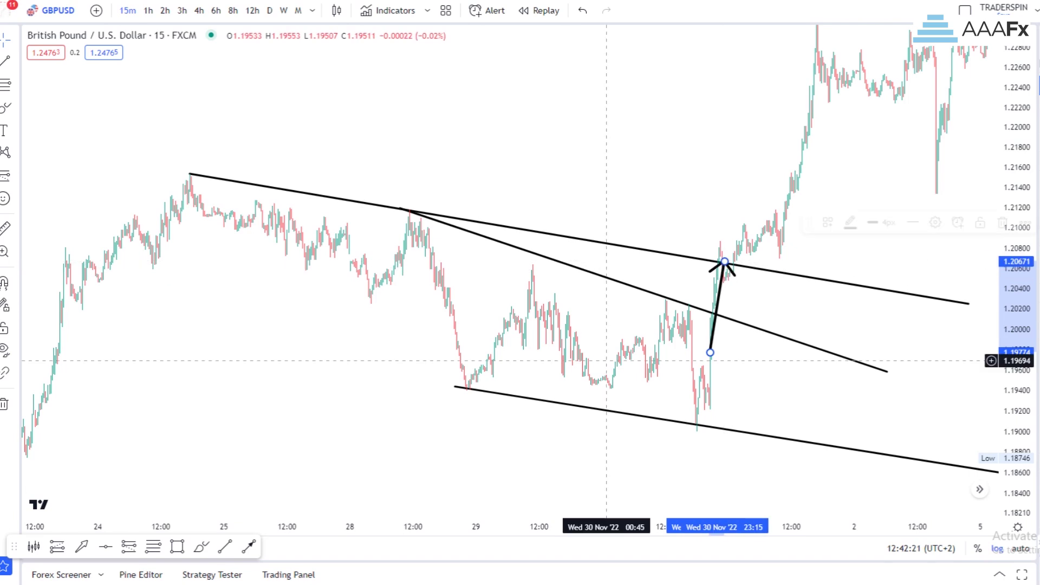
click(249, 546)
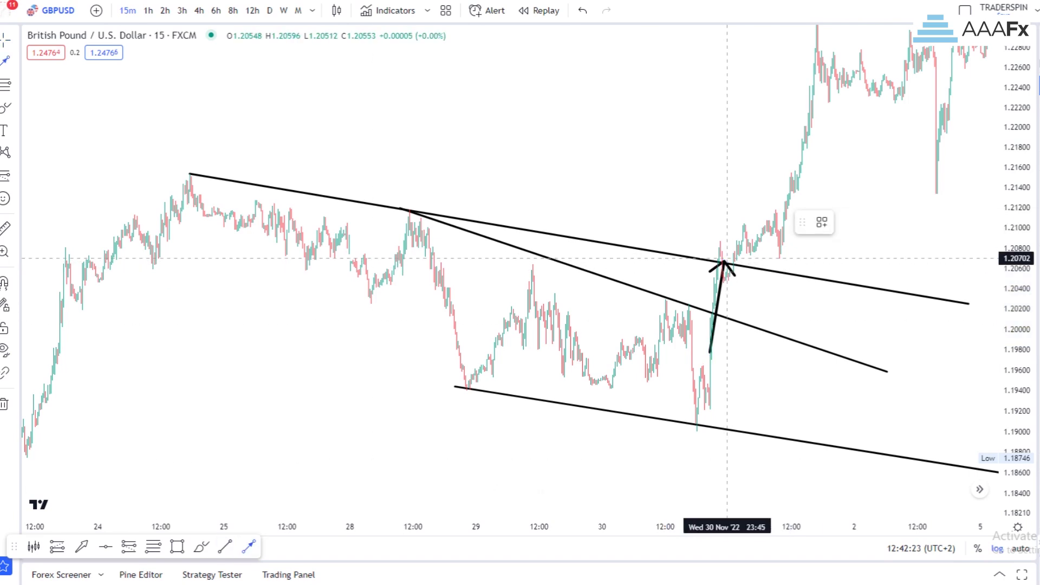
drag(725, 263, 792, 413)
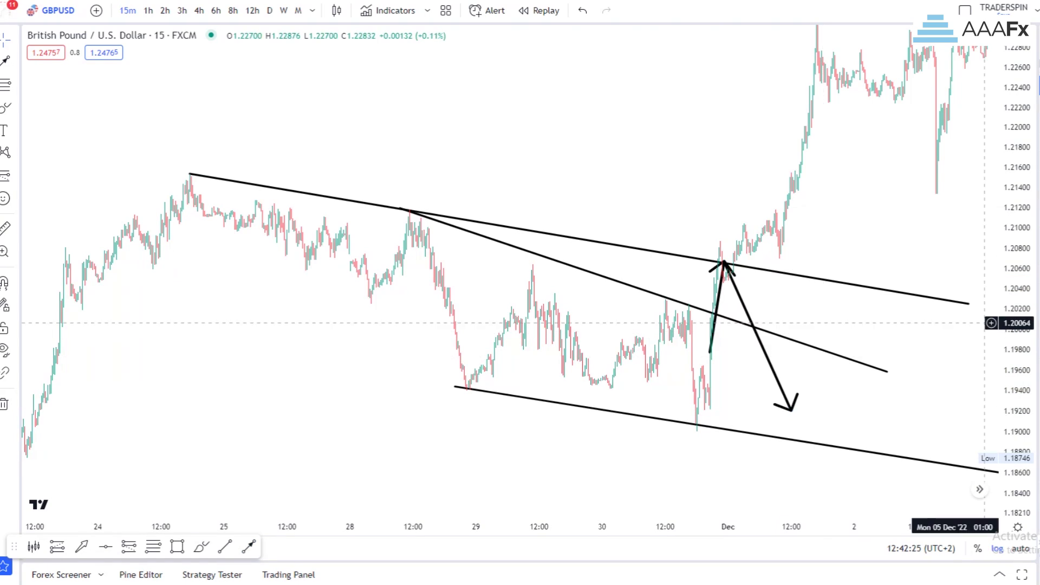
Shorten the middle trend line so it ends at about 1.1965 early on 2 December
mouse_move(893, 380)
mouse_down()
mouse_move(876, 340)
mouse_move(873, 374)
mouse_up()
click(894, 317)
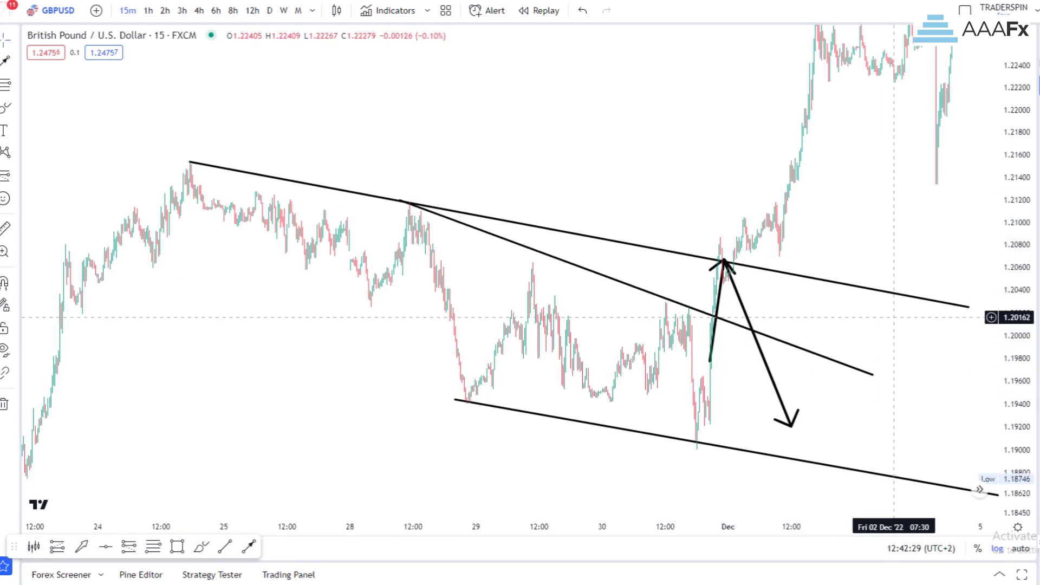
drag(894, 317, 851, 320)
click(778, 337)
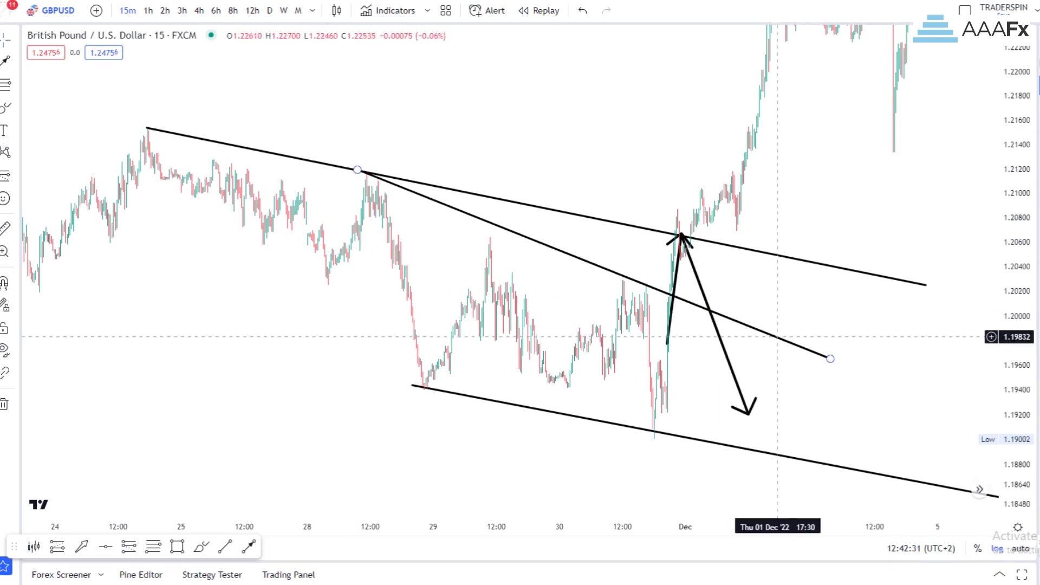
scroll(778, 337, down, 2)
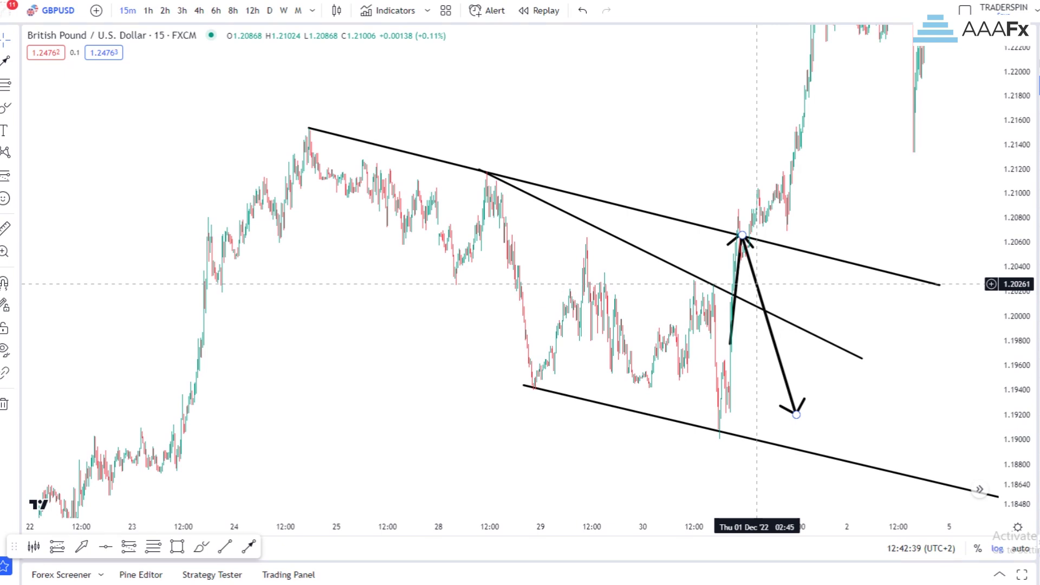
Delete both the downward arrow and the upward breakout arrow
click(757, 284)
key(Delete)
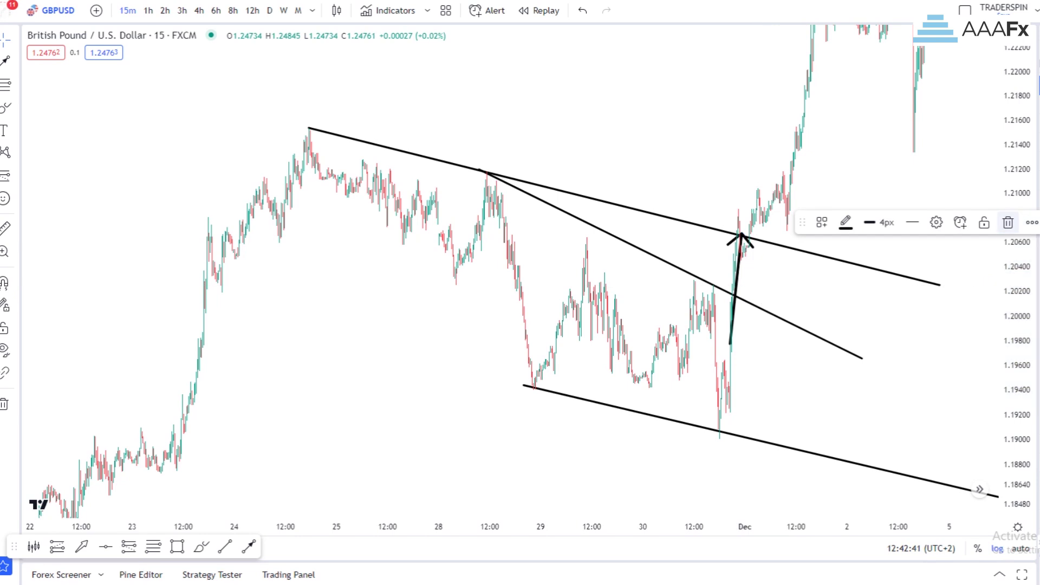
click(731, 269)
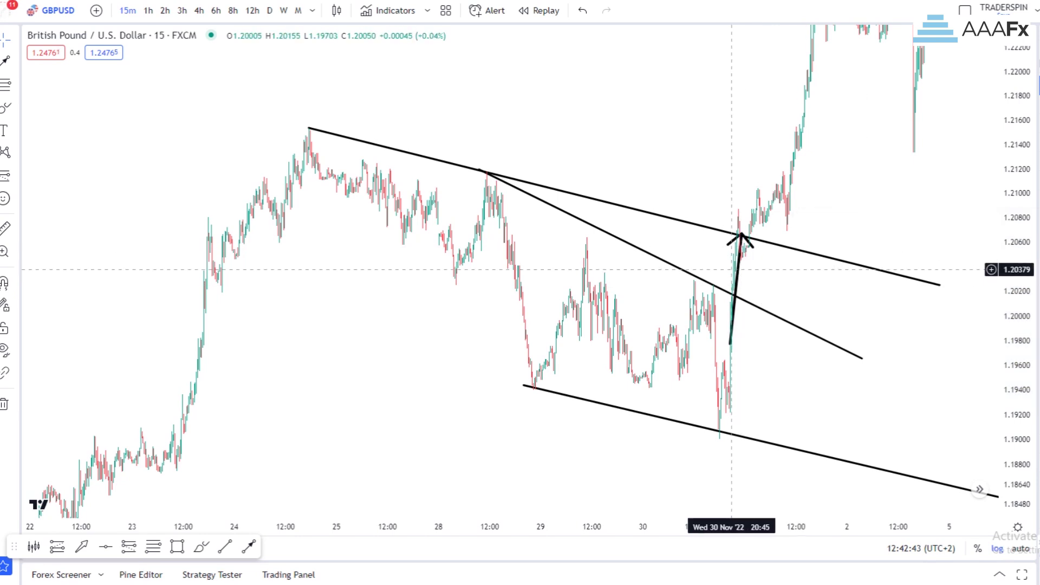
key(Delete)
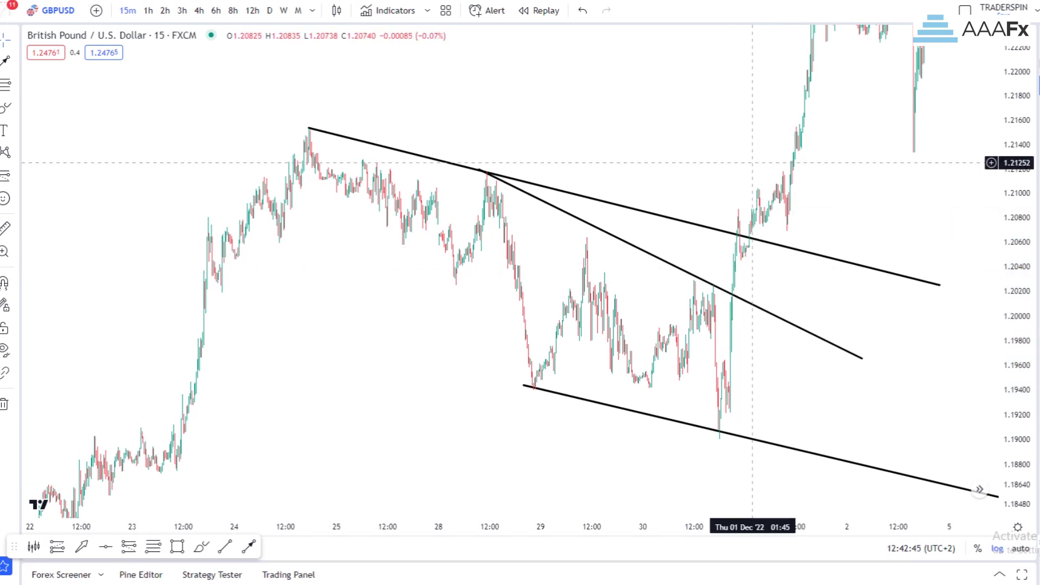
Draw a downward arrow from about 1.2117 to the uppermost trend line at about 1.2073 on 30 November
drag(667, 173, 705, 225)
click(691, 142)
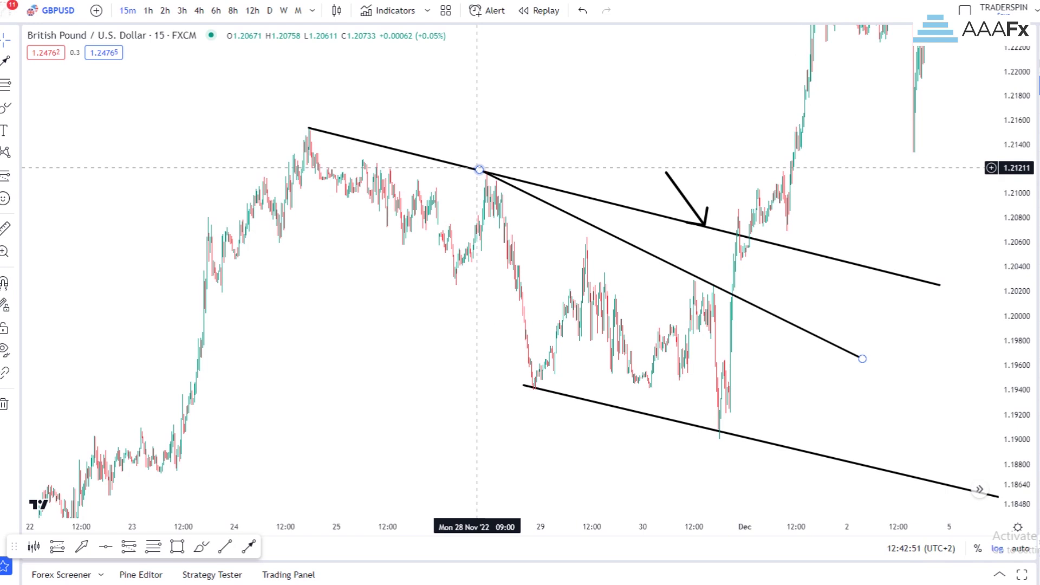
Move the middle trend line's start to about 1.207 just before the 29 November high
drag(480, 170, 571, 230)
click(688, 214)
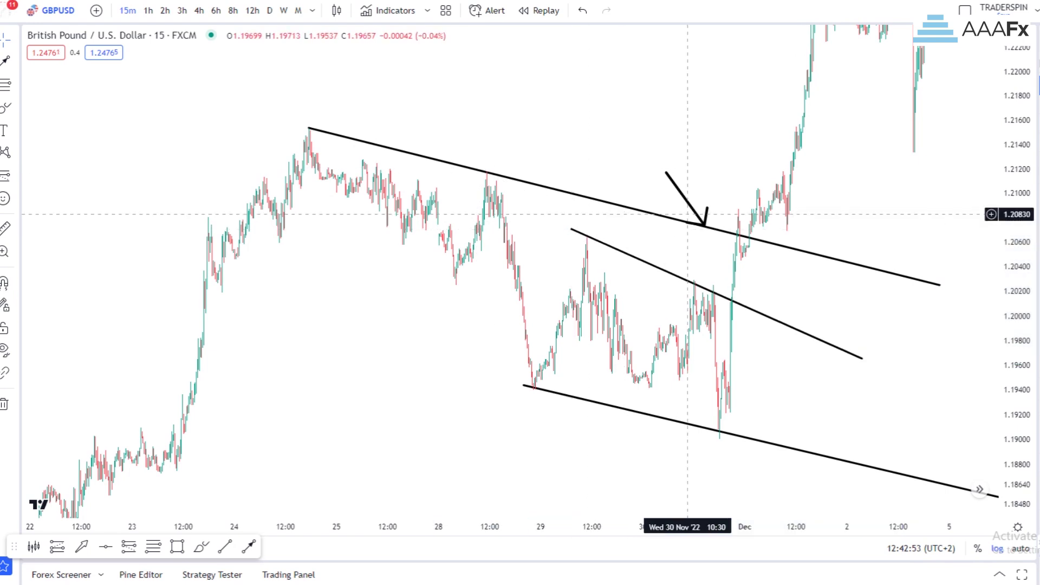
Steepen the downward arrow by moving its tail to about 1.2122 and set its tip on the uppermost trend line
drag(684, 195, 690, 166)
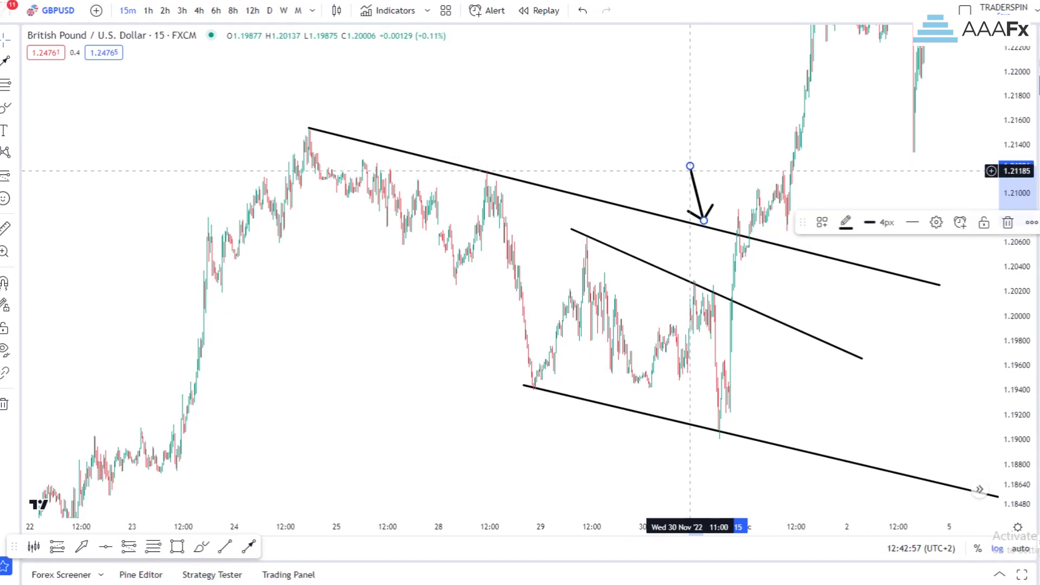
drag(708, 222, 701, 223)
click(721, 166)
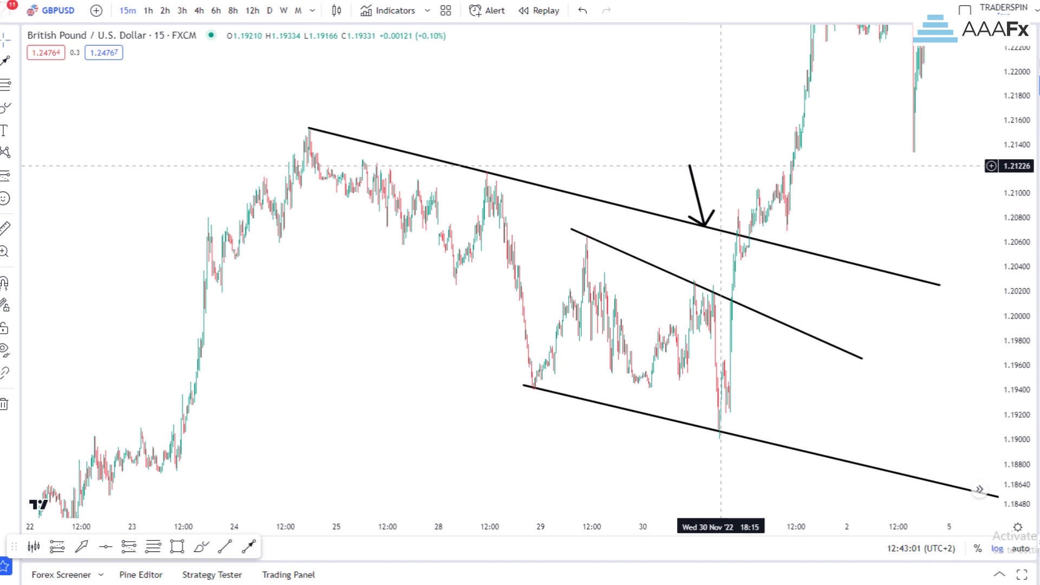
Shift the inner trend line slightly so it runs from 1.20739 on 29 November to 1.19686 on 2 December
scroll(698, 249, up, 2)
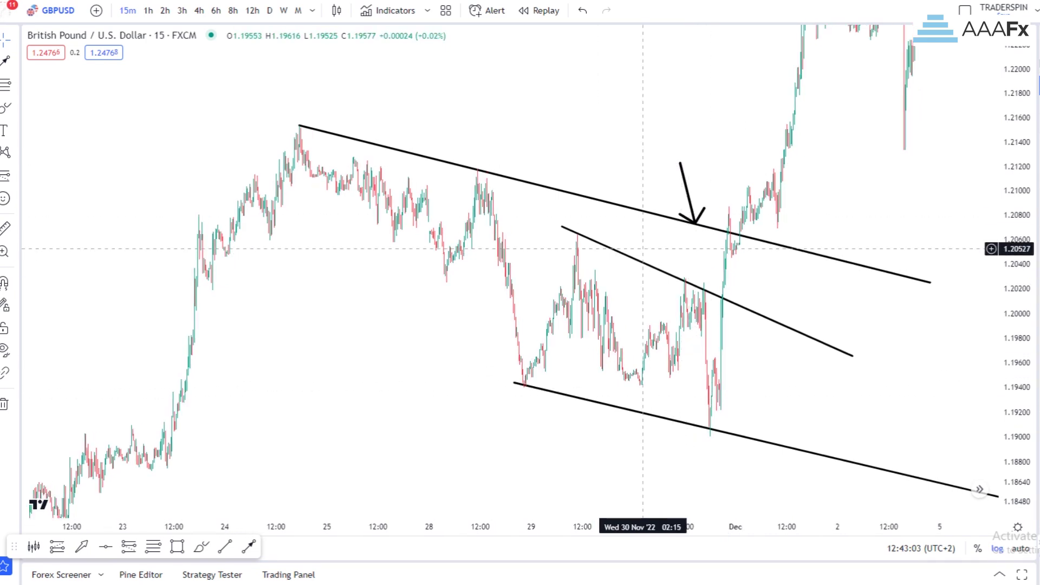
drag(953, 309, 864, 322)
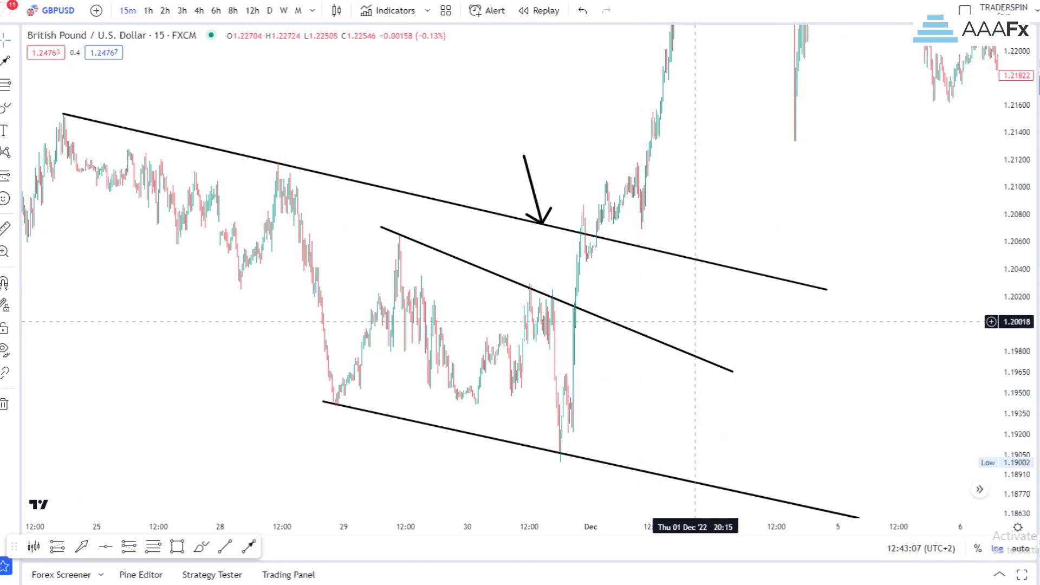
drag(696, 320, 702, 360)
click(528, 324)
drag(528, 325, 515, 321)
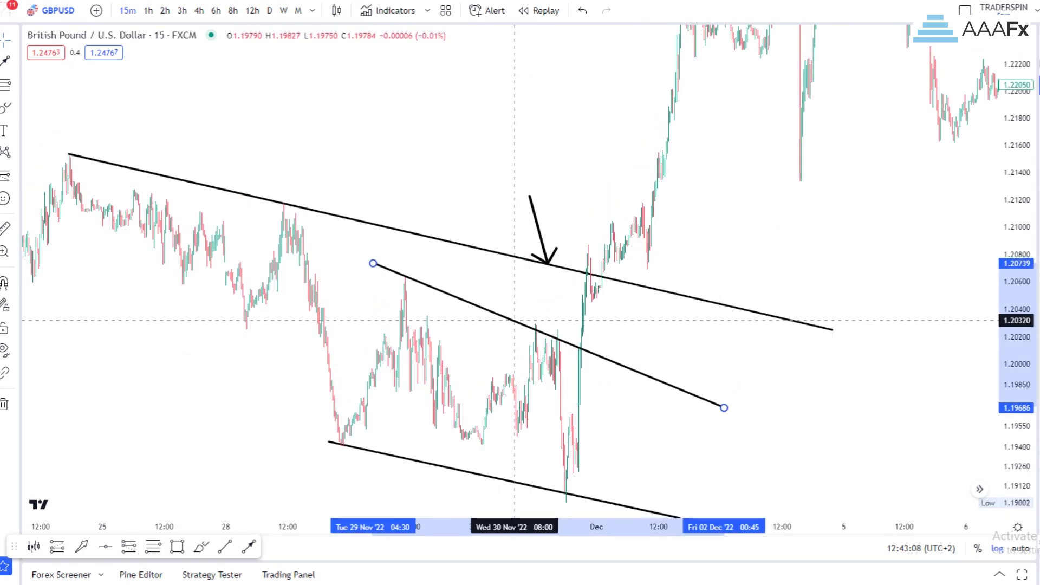
click(508, 298)
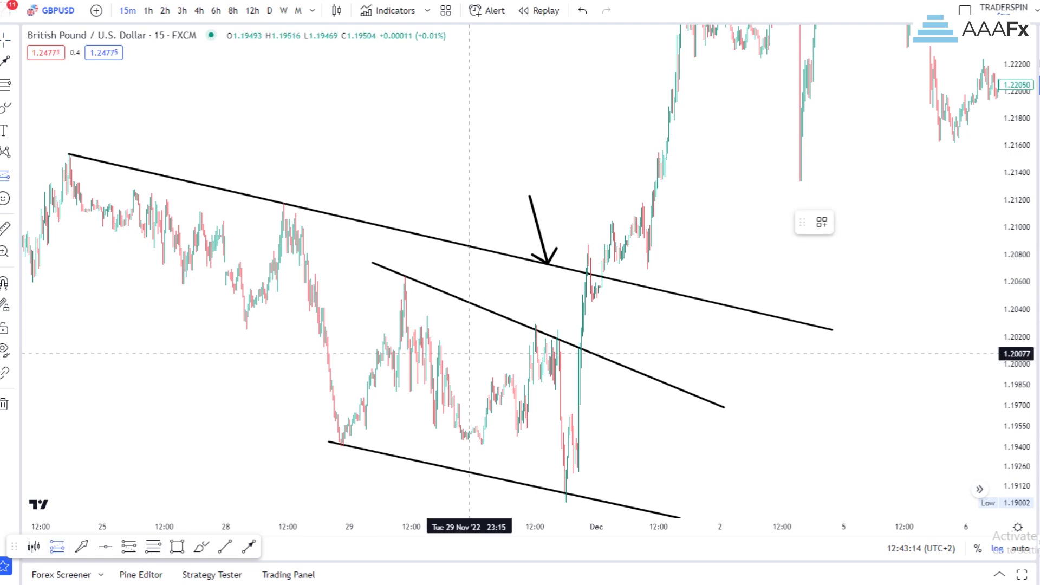
Place a long position at 1.20898 on the 30 November breakout and set its stop to 1.19925
click(586, 241)
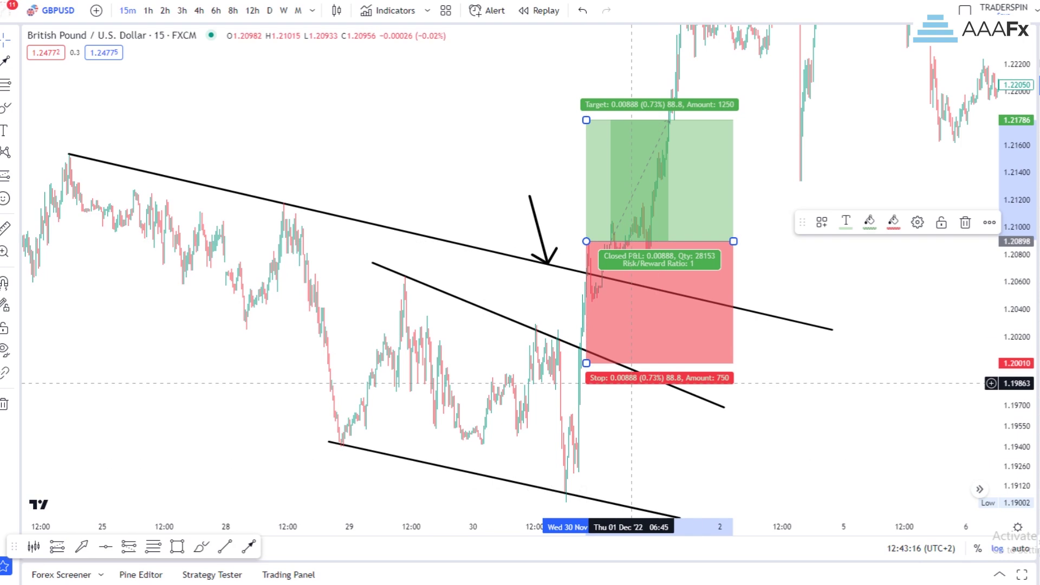
drag(586, 366, 587, 318)
scroll(829, 319, up, 3)
drag(1015, 318, 1014, 198)
drag(708, 423, 784, 401)
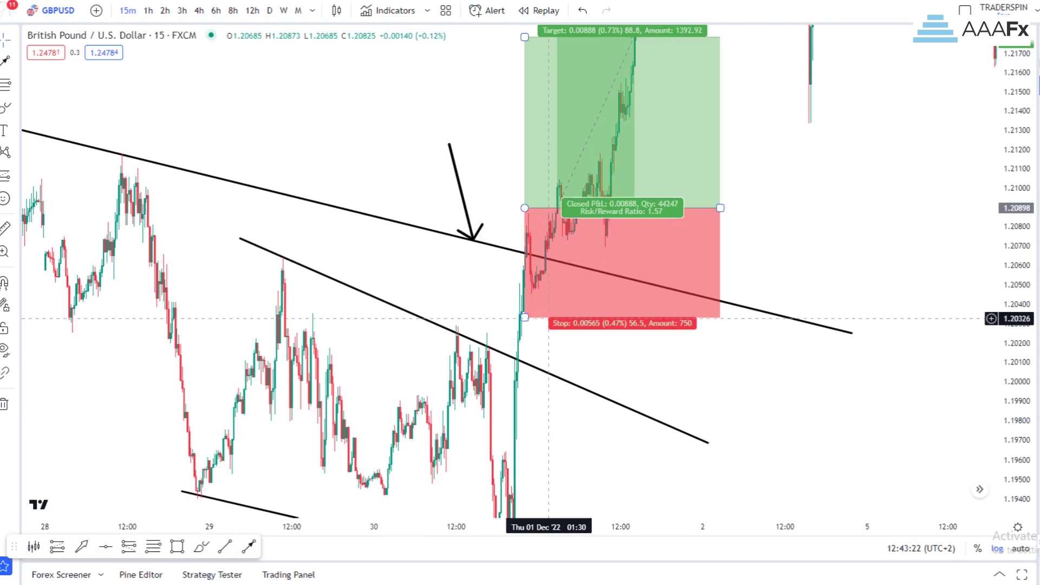
drag(525, 318, 524, 397)
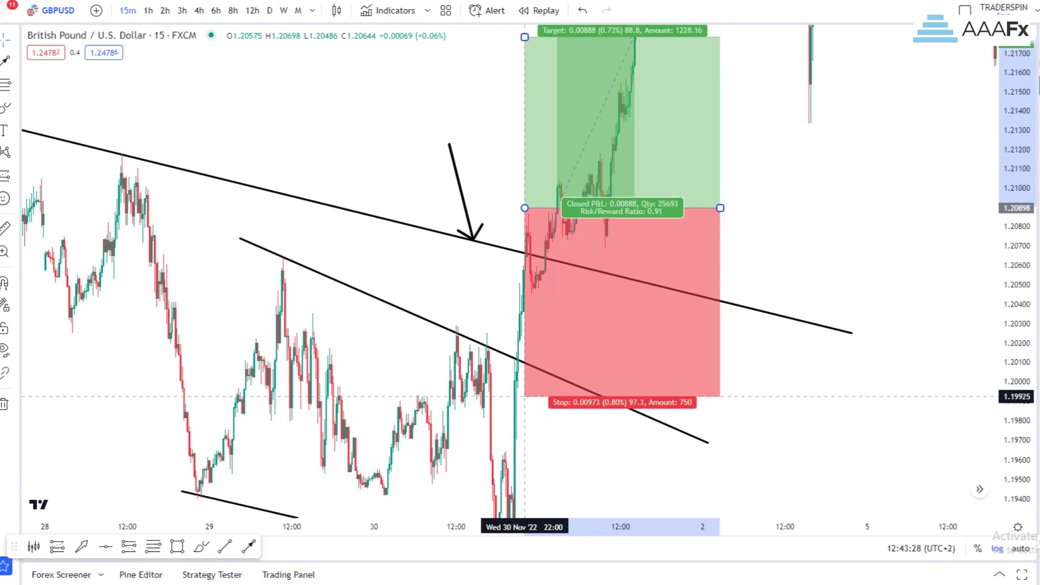
Raise the long position's target to 1.22905 and extend its right edge to about midday on 2 December
scroll(621, 352, down, 6)
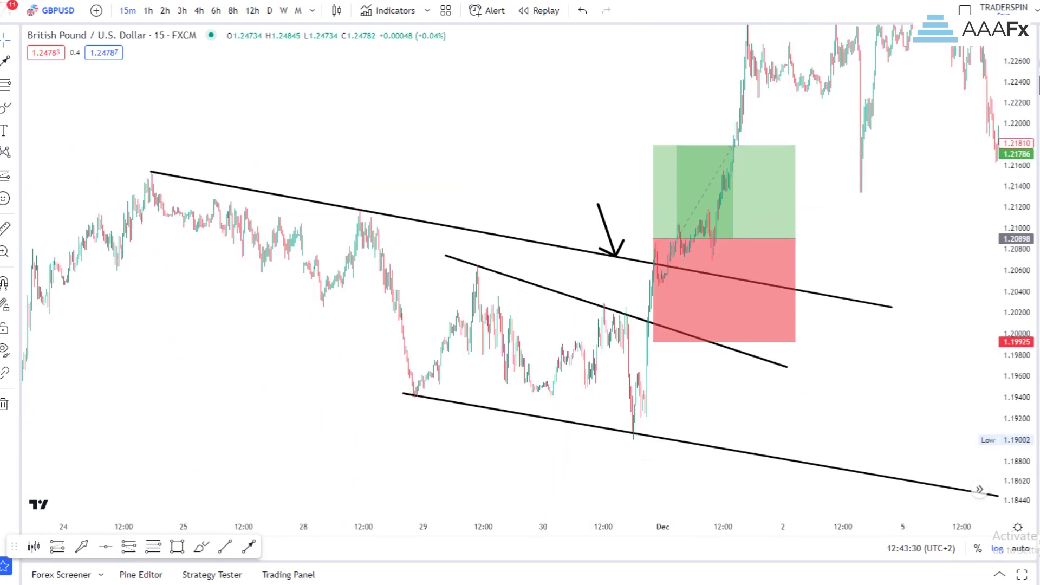
click(625, 205)
drag(611, 193, 611, 77)
drag(770, 286, 808, 285)
click(506, 207)
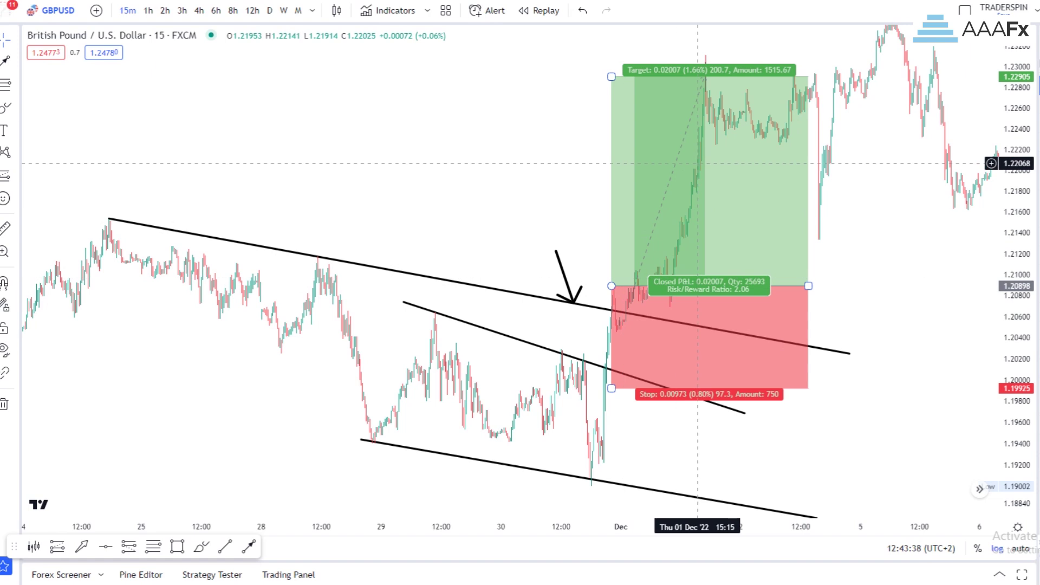
Delete the long position and the downward arrow above the uppermost trend line
click(697, 163)
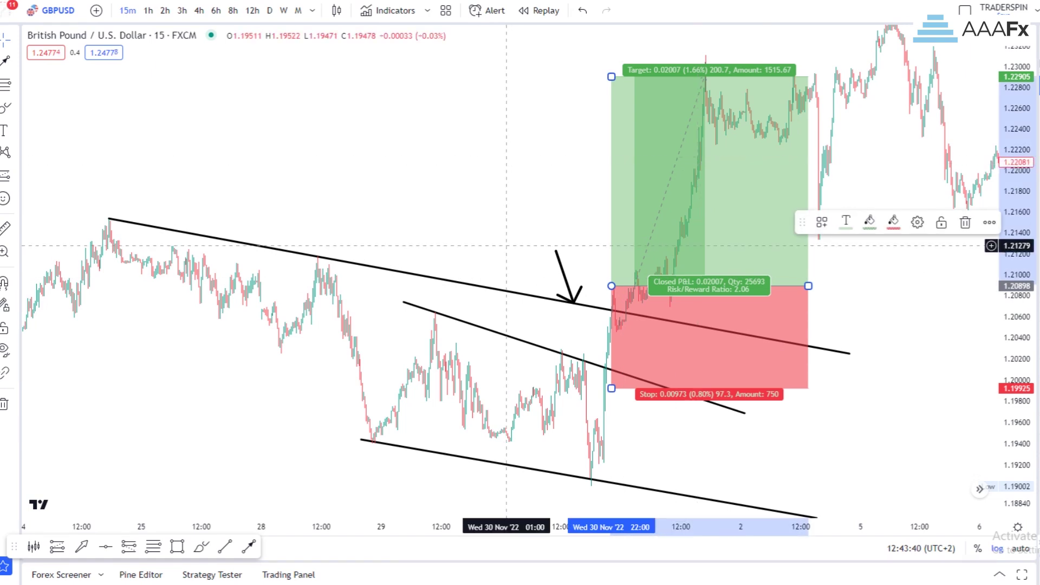
key(Delete)
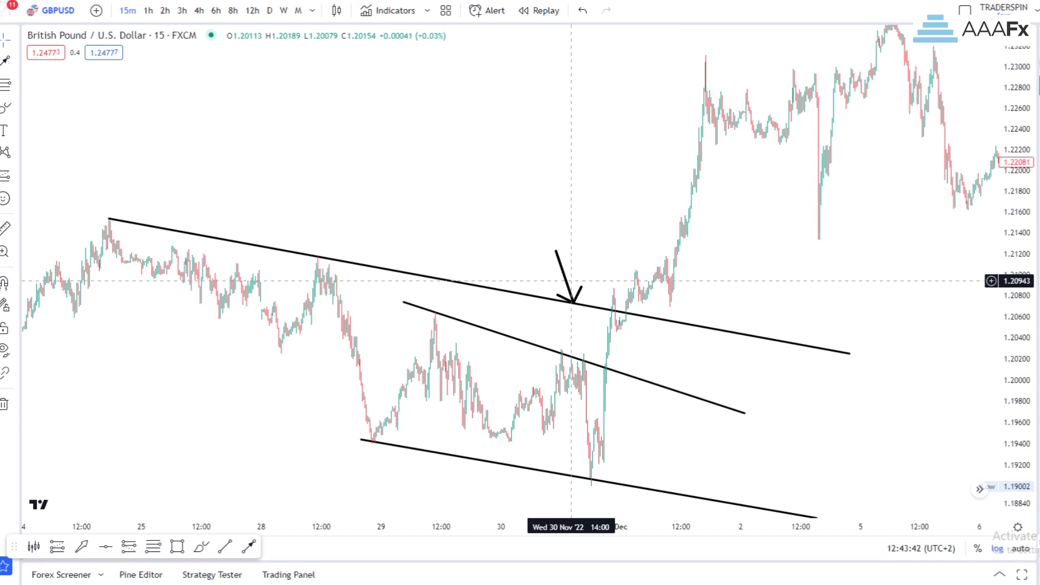
click(565, 270)
key(Delete)
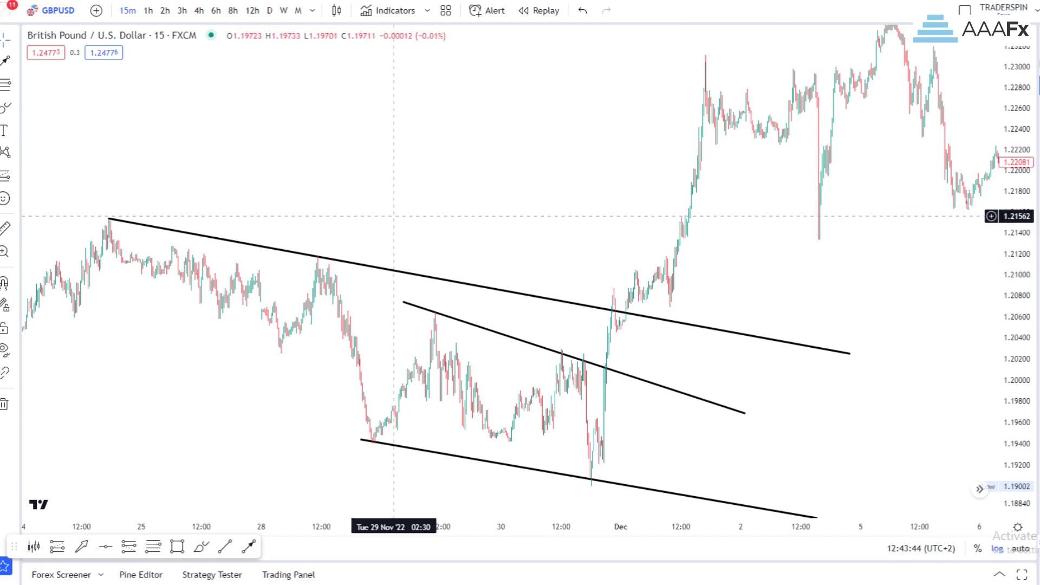
Draw a flatter trend line from the 24 November high at 1.21525 to about 1.2123 late on 2 December
scroll(621, 213, down, 3)
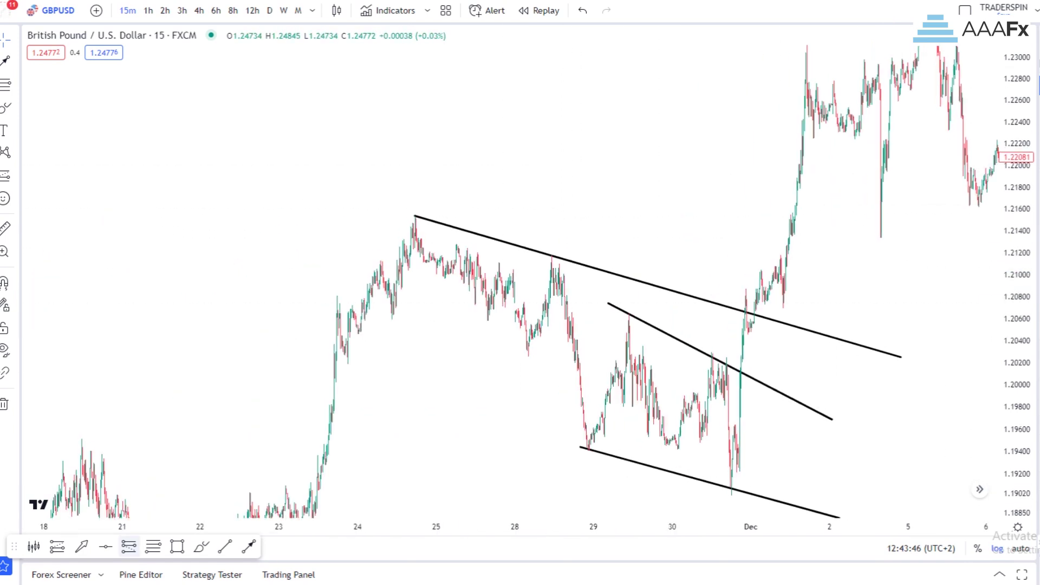
click(201, 546)
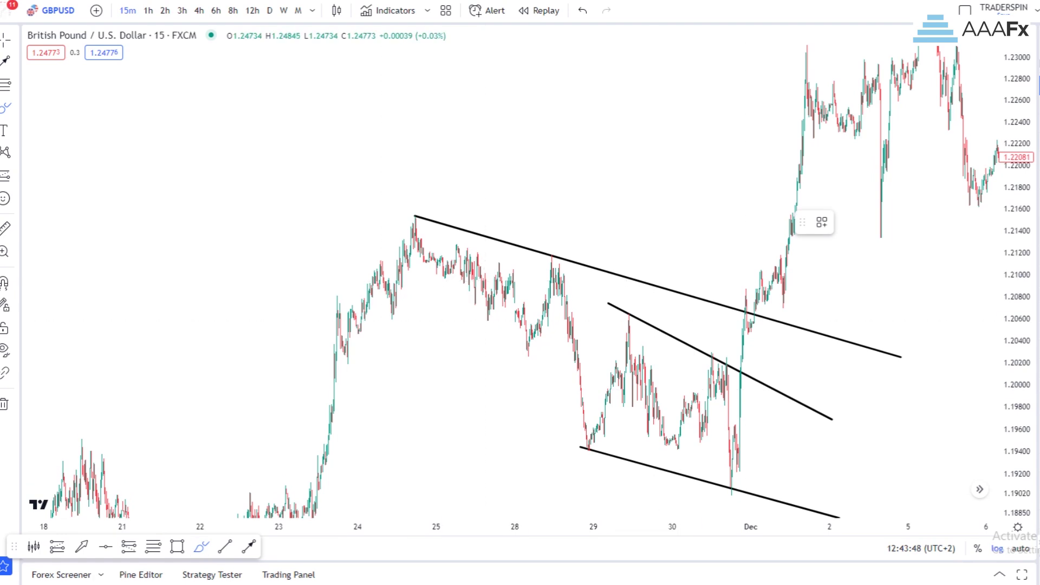
click(417, 217)
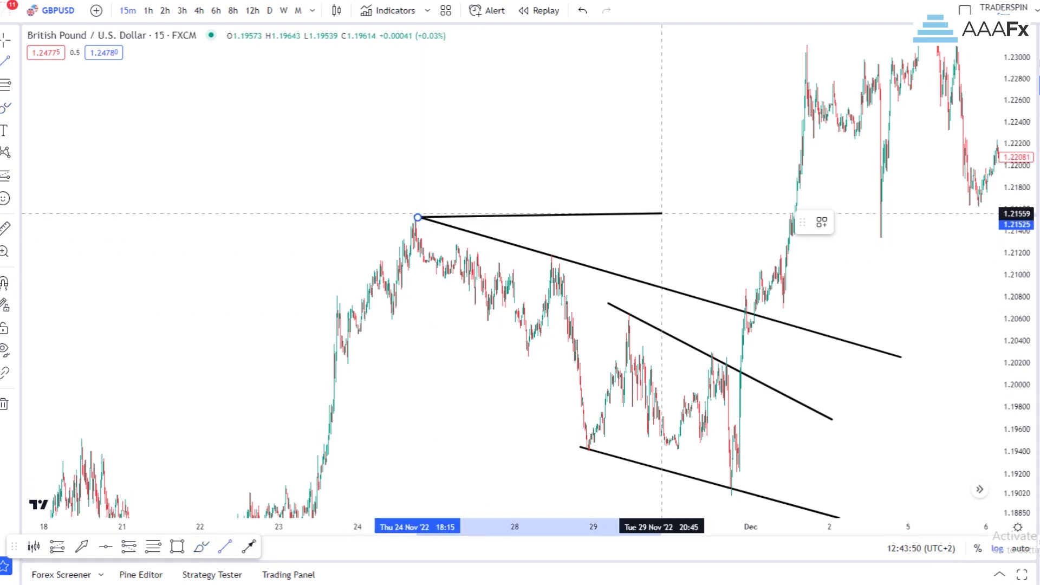
click(903, 249)
click(594, 143)
scroll(593, 143, up, 3)
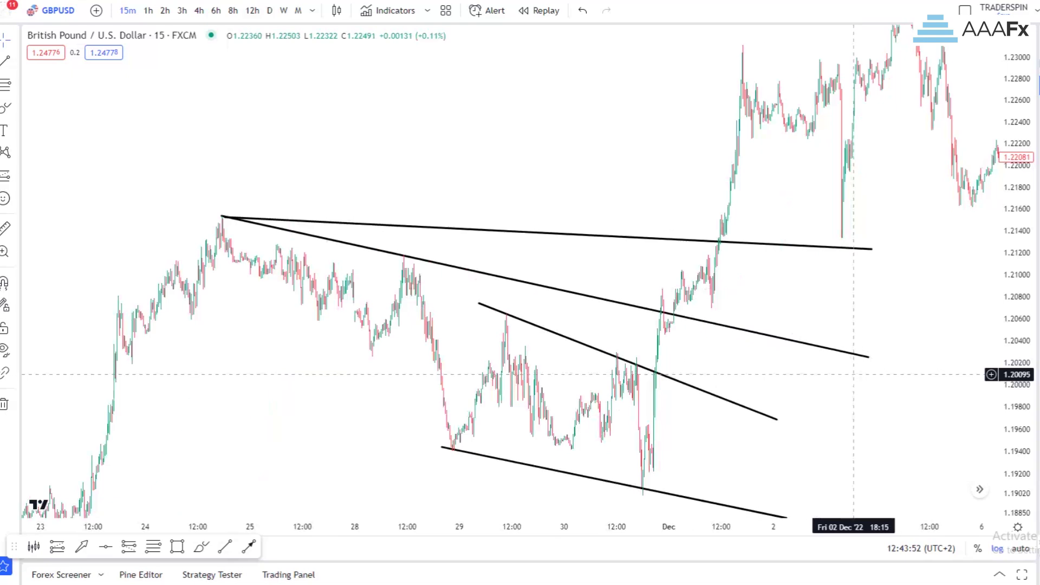
drag(1017, 374, 1016, 285)
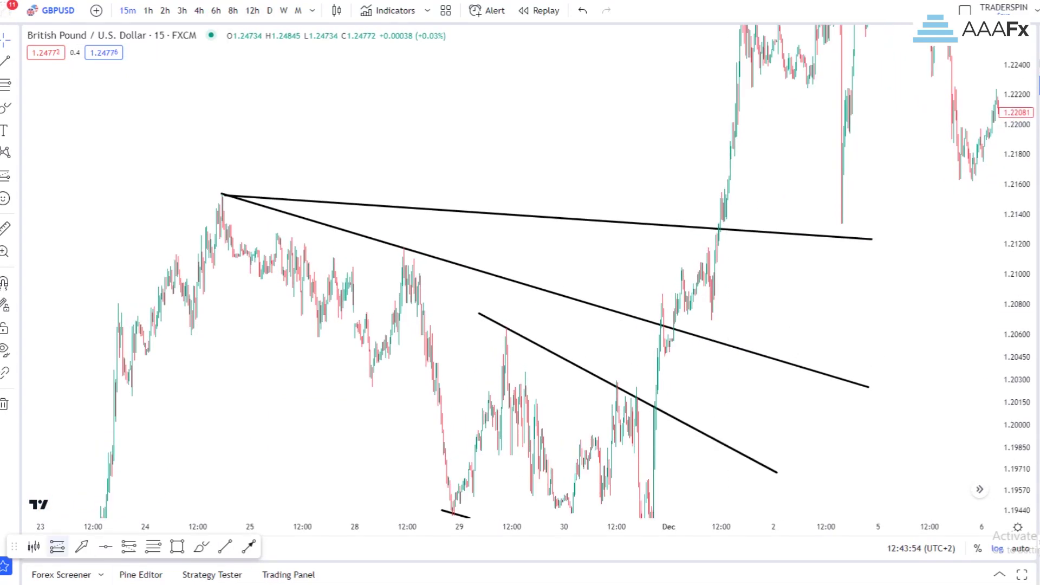
Place a long position at 1.20869 on the breakout above the middle trend line, with stop 1.20431 and target 1.21480
click(661, 294)
drag(660, 433, 661, 359)
drag(661, 152, 660, 202)
Draw an arrow rising from 1.20685 to the flatter trend line at about 1.21325, and another falling from there to 1.20210
click(249, 547)
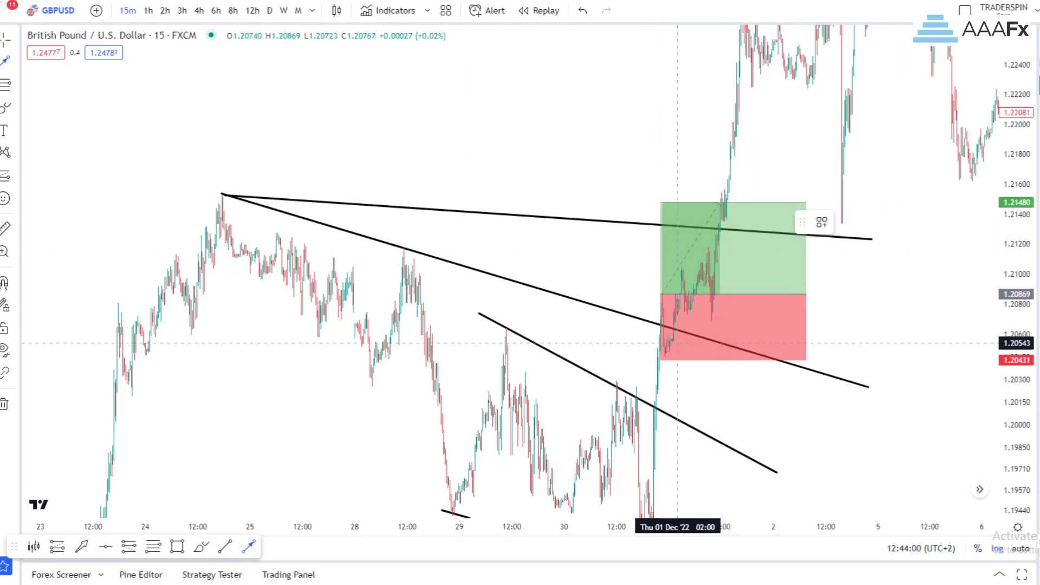
click(665, 322)
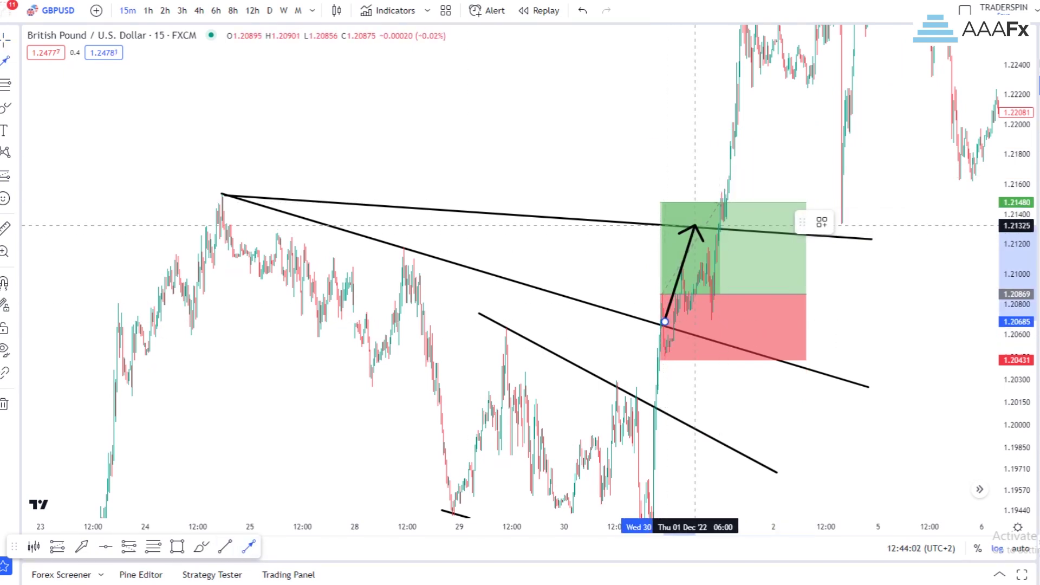
click(695, 225)
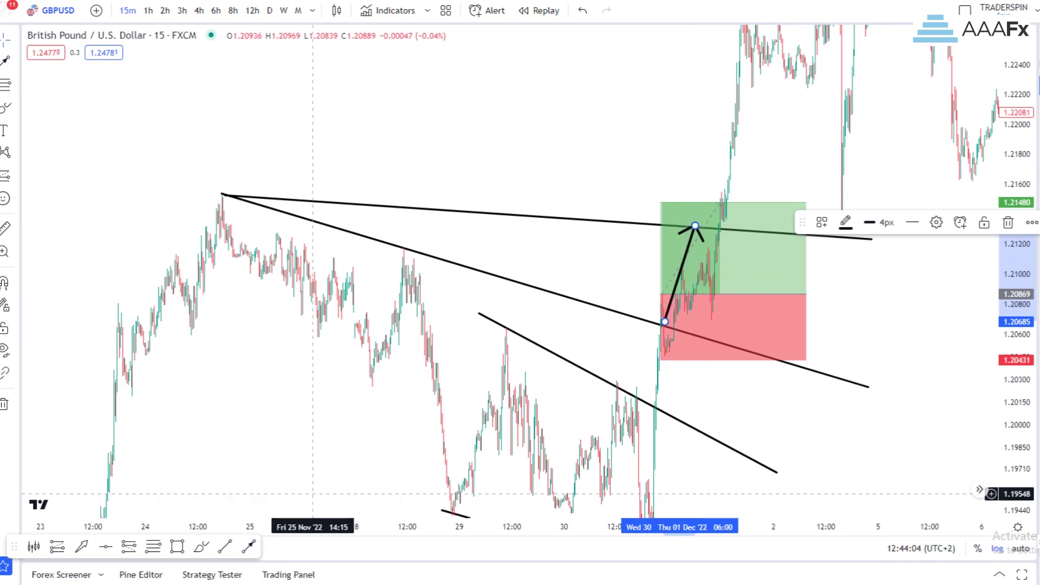
click(249, 547)
click(697, 225)
click(759, 394)
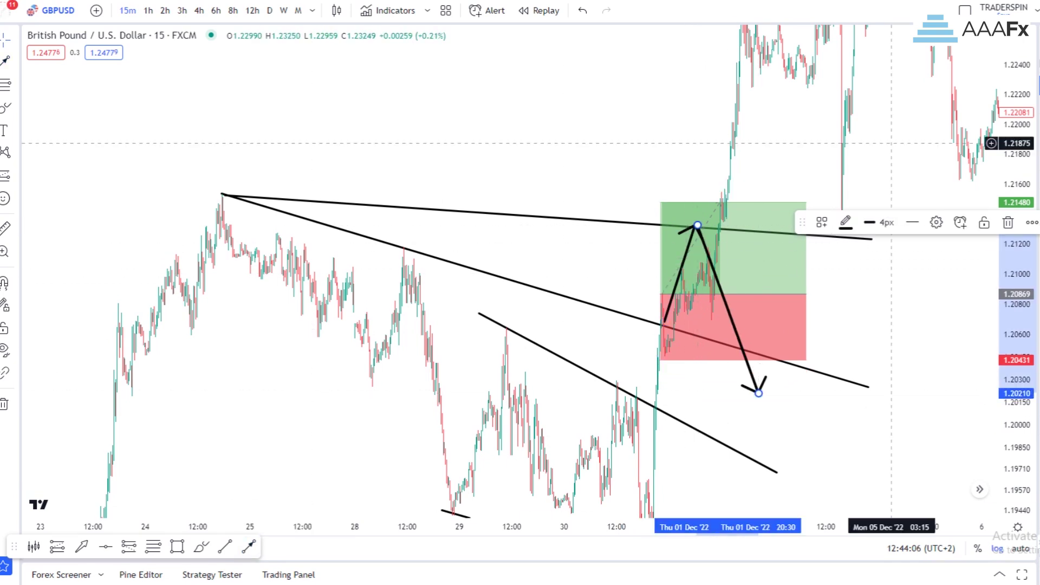
Undo both arrows and the last change to the long position's target
key(ctrl+z)
key(ctrl+z)
key(ctrl+z)
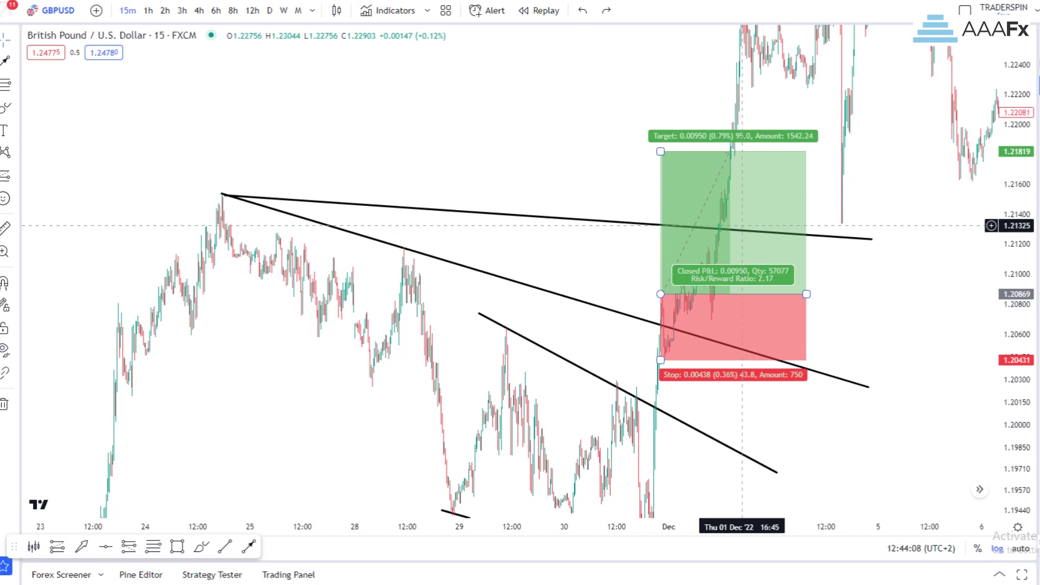
Delete the long position and the flatter trend line starting at the 24 November high
click(725, 189)
click(965, 222)
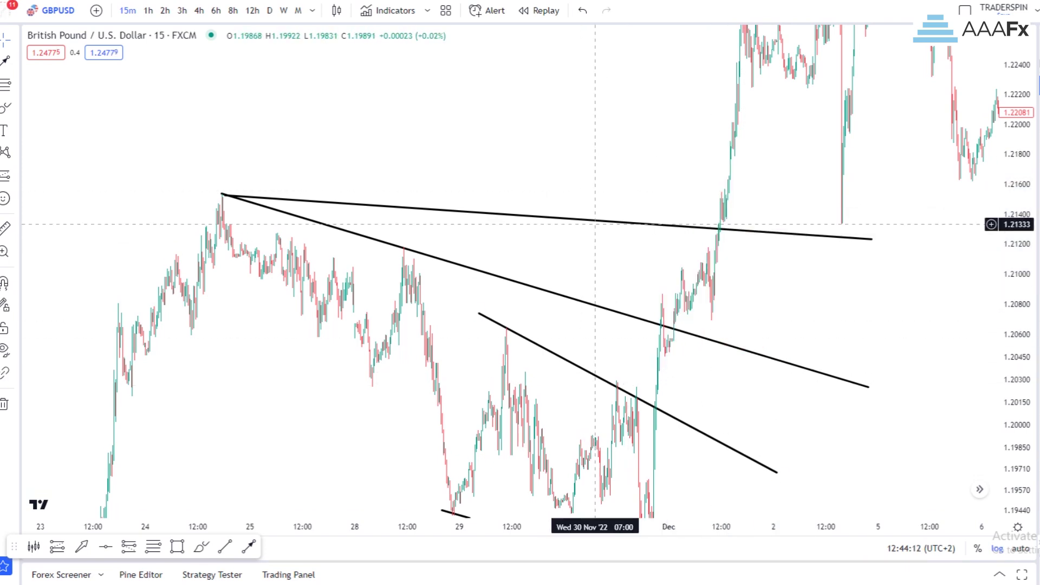
click(705, 227)
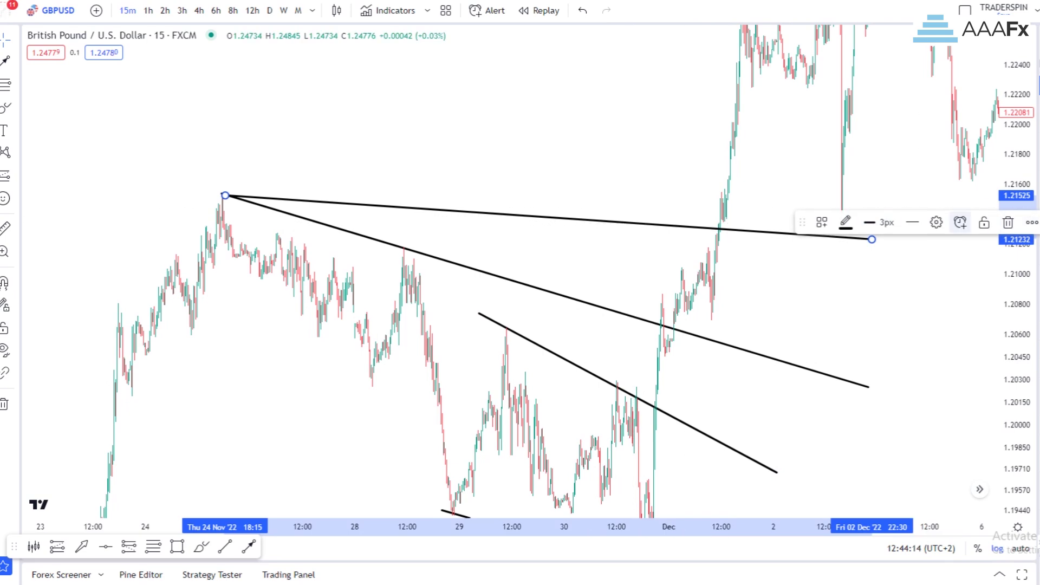
click(1008, 222)
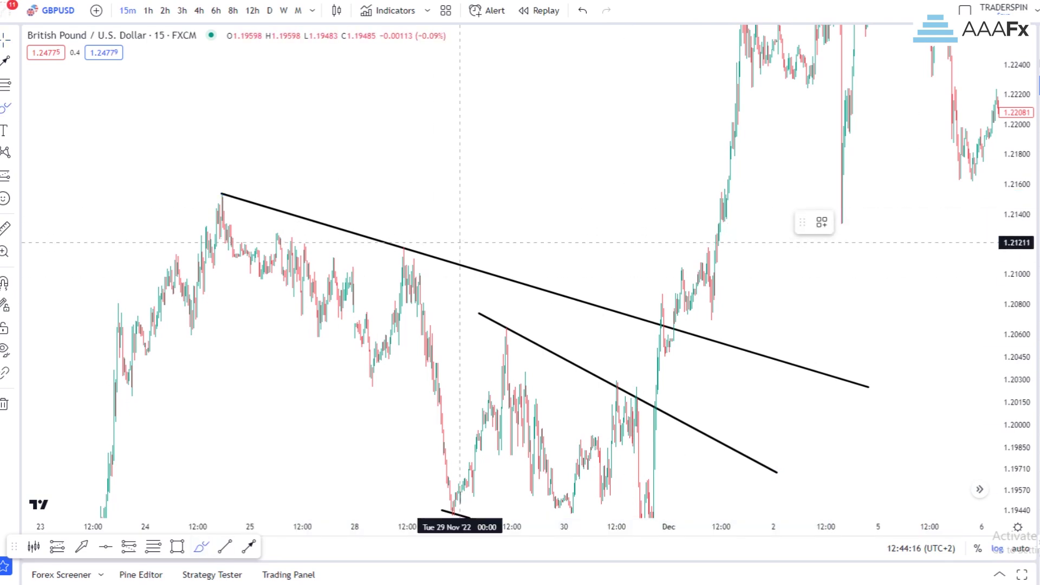
Circle the long descending trend line with a freehand brush loop, and delete the loop
mouse_move(457, 242)
mouse_down()
mouse_move(198, 173)
mouse_move(249, 225)
mouse_move(902, 401)
mouse_move(313, 187)
mouse_up()
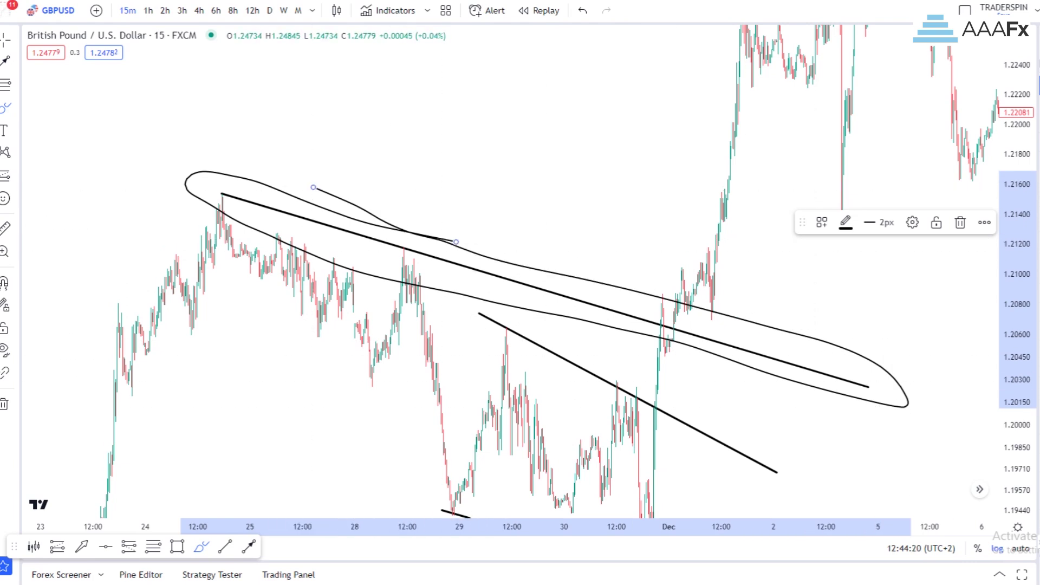
key(Delete)
Brush alternative freehand lines fanning out from the 24 November high, and undo them all
mouse_move(223, 196)
mouse_down()
mouse_move(846, 292)
mouse_move(808, 124)
mouse_up()
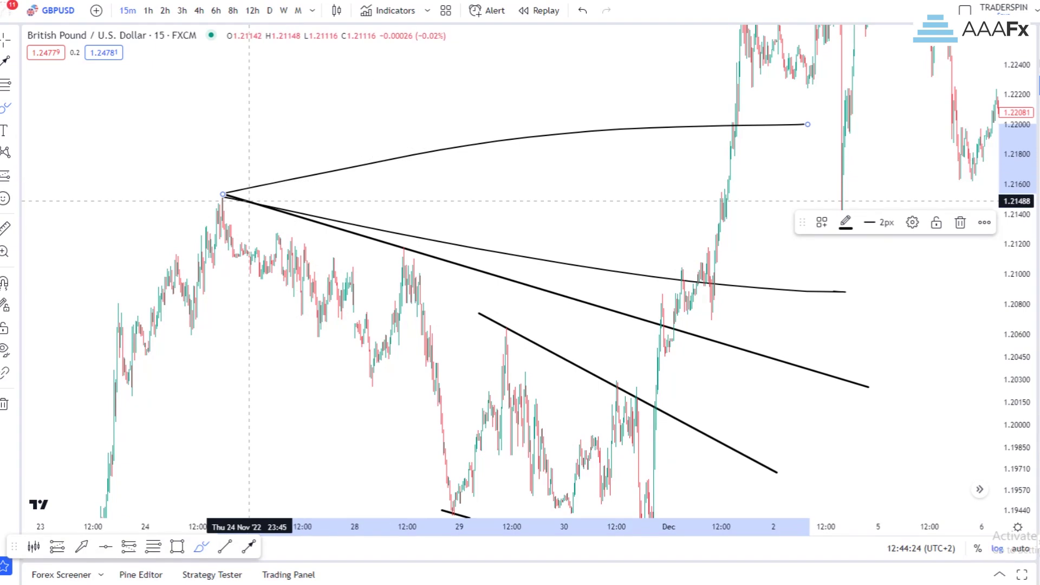
drag(252, 201, 835, 176)
click(583, 10)
click(583, 10)
click(582, 10)
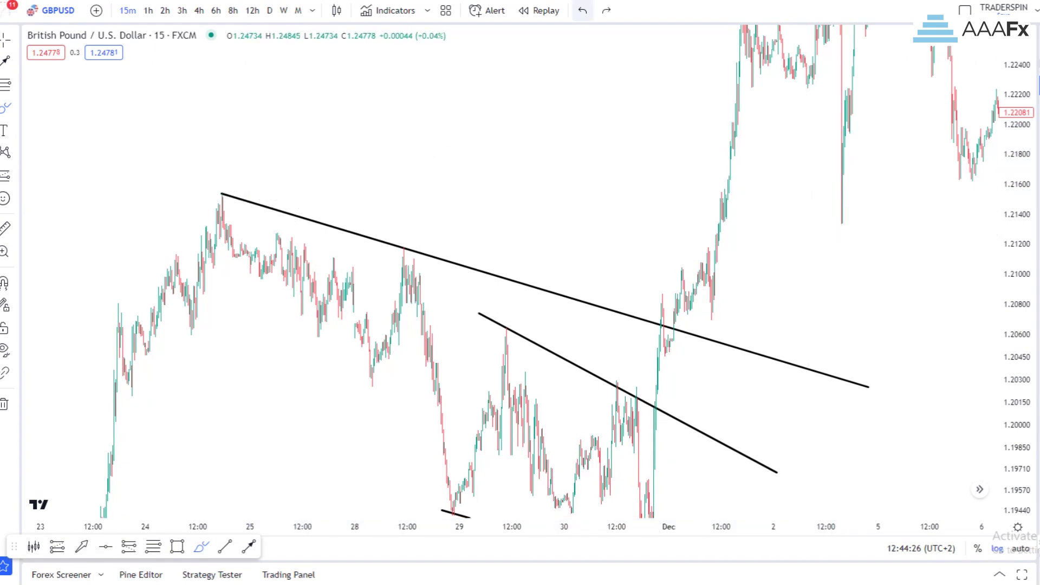
Brush two freehand strokes around the 1 December breakout above the long trend line, undo them, and leave the brush
drag(644, 295, 711, 203)
mouse_move(648, 205)
mouse_down()
mouse_move(675, 194)
mouse_move(735, 216)
mouse_up()
click(582, 10)
click(582, 10)
click(16, 40)
click(52, 41)
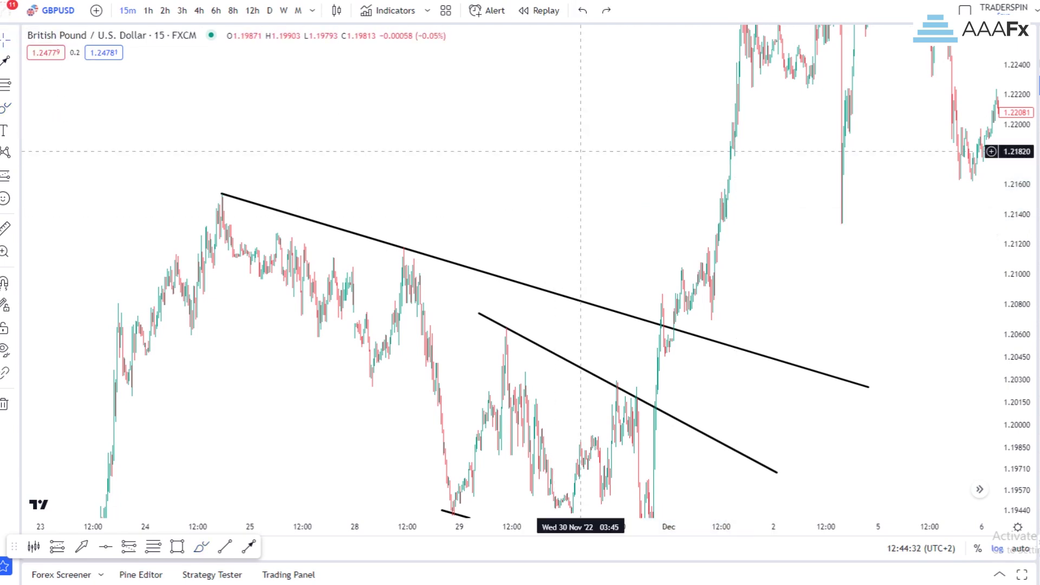
Brush freehand arrows pointing down at the long upper trend line and at the short inner trend line from above and below
drag(613, 212, 613, 149)
scroll(977, 377, down, 3)
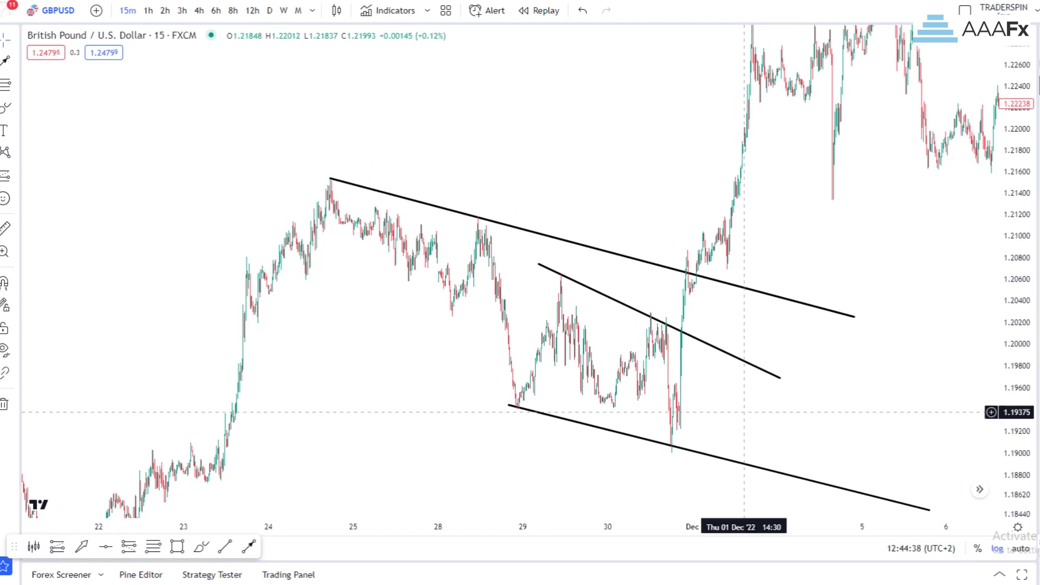
click(201, 546)
drag(573, 336, 606, 301)
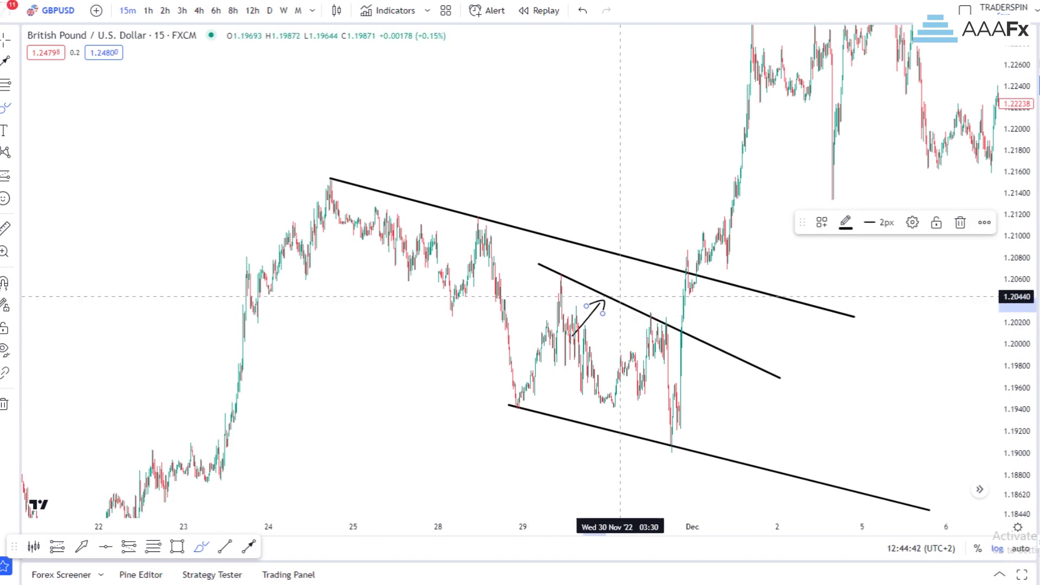
mouse_move(603, 198)
mouse_down()
mouse_move(609, 244)
mouse_move(599, 252)
mouse_move(630, 232)
mouse_up()
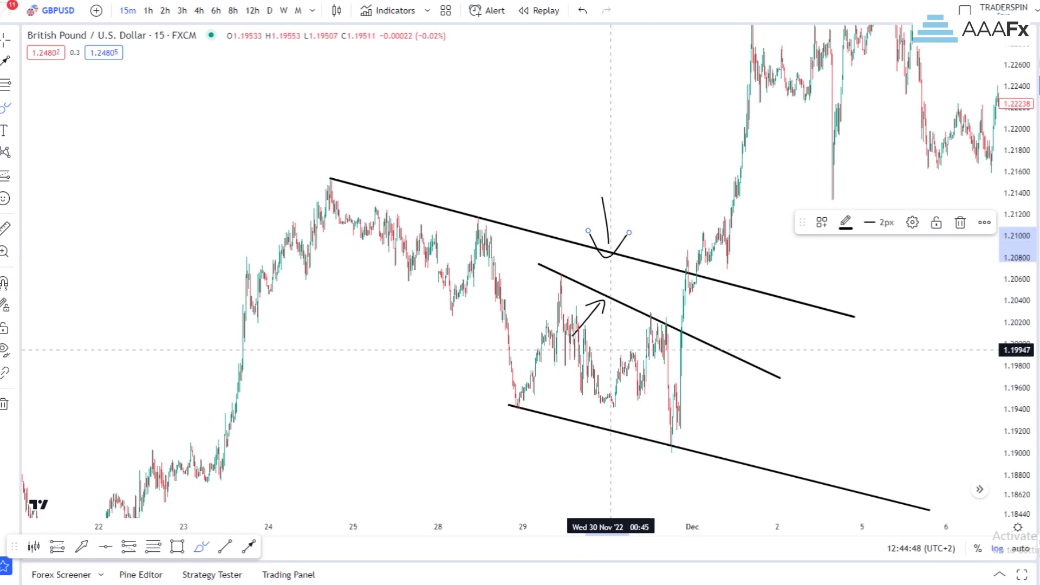
mouse_move(562, 253)
mouse_down()
mouse_move(575, 284)
mouse_move(580, 263)
mouse_up()
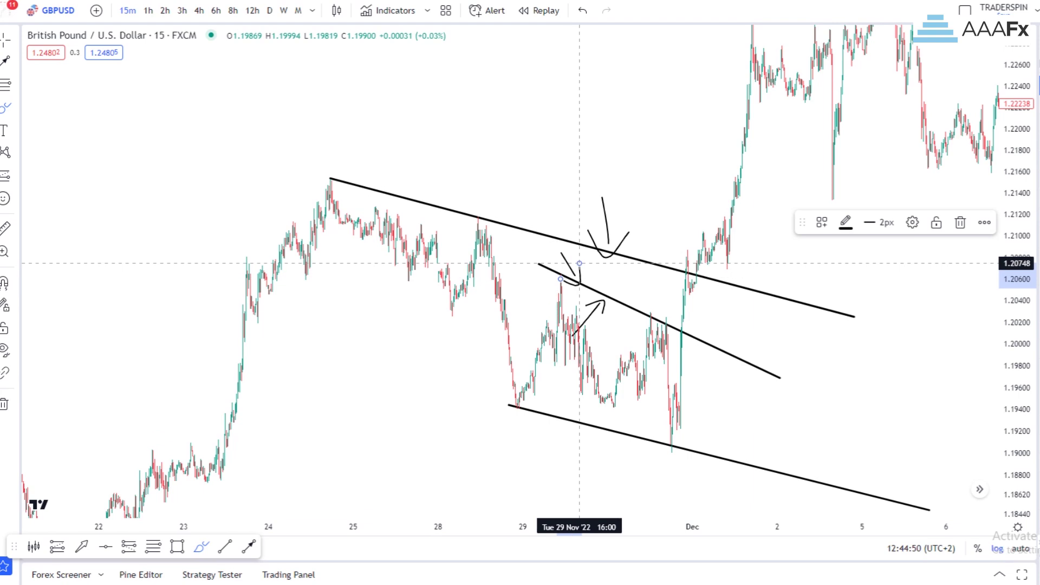